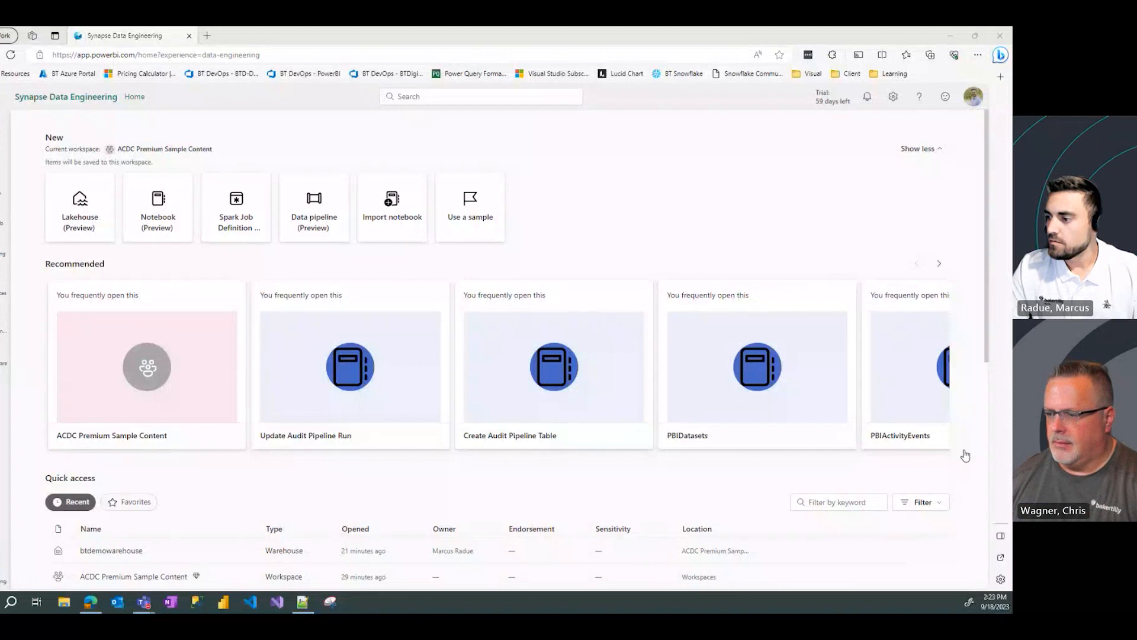
Create a new data pipeline named PL_DATA_Copy_Blob_WH
{"action": "left_click", "coordinate": [962, 454]}
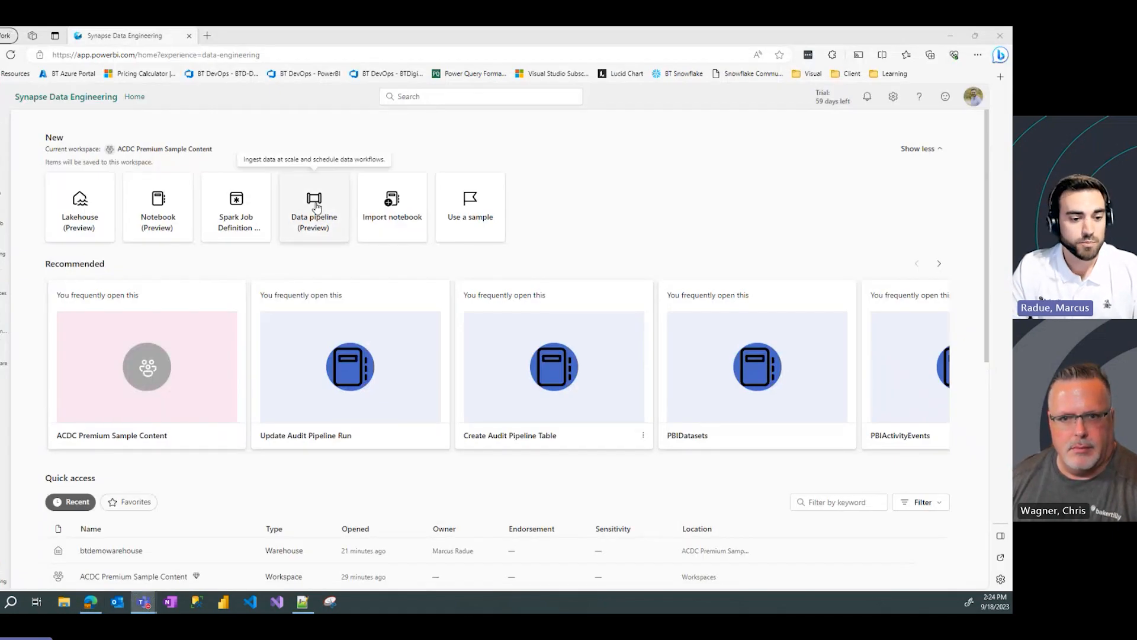
{"action": "left_click", "coordinate": [317, 207]}
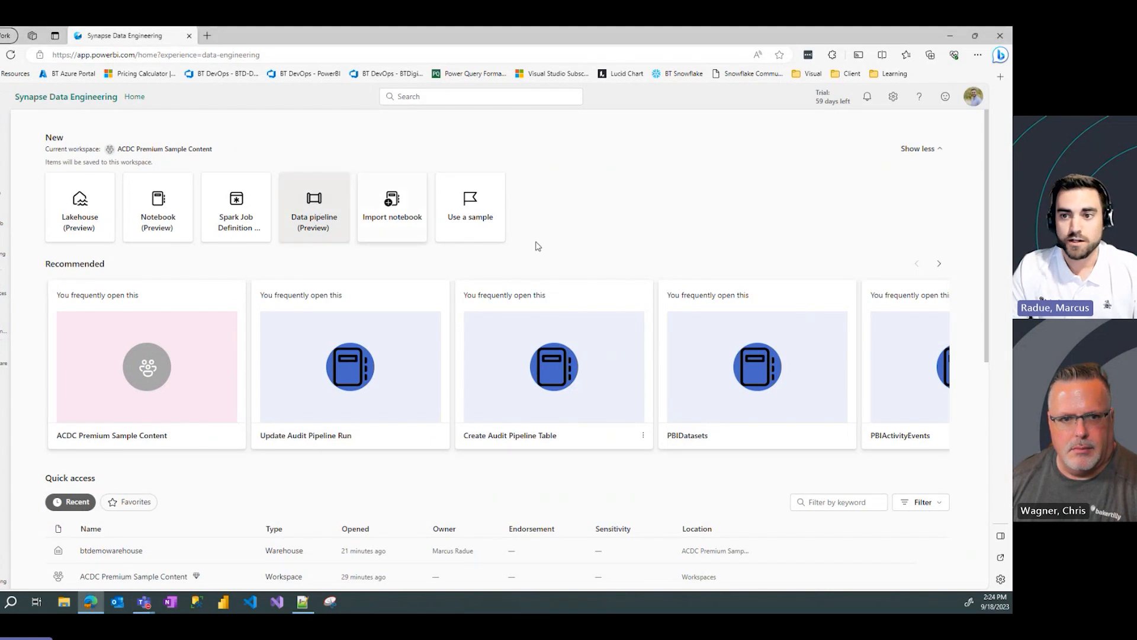
{"action": "left_click_drag", "start_coordinate": [451, 322], "coordinate": [379, 318]}
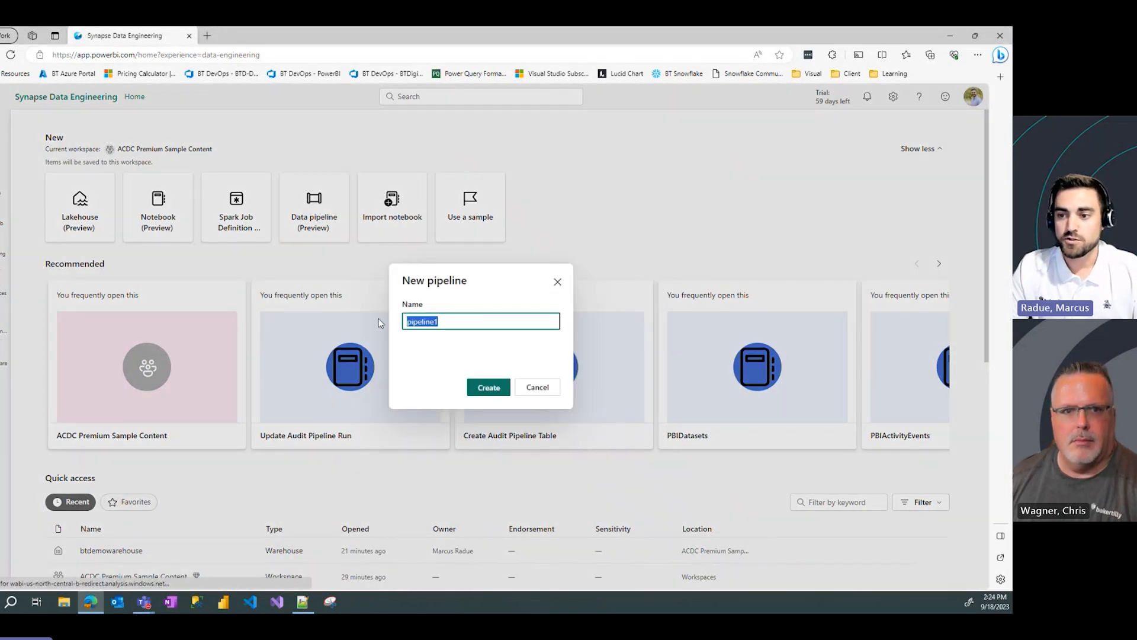
{"action": "type", "text": "PL"}
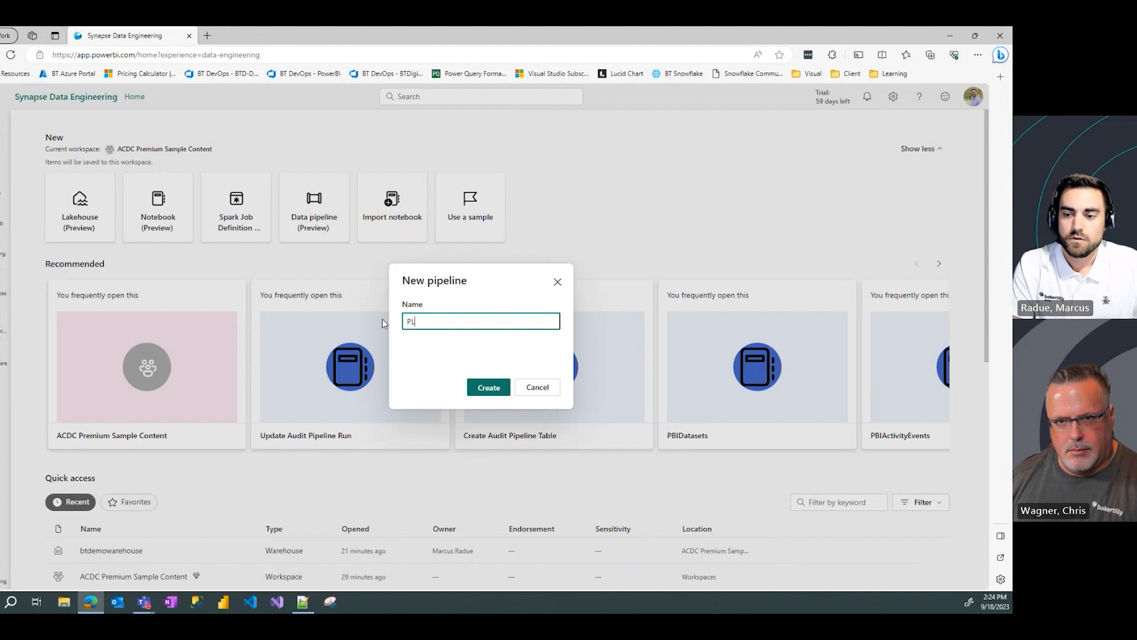
{"action": "type", "text": "_DATA"}
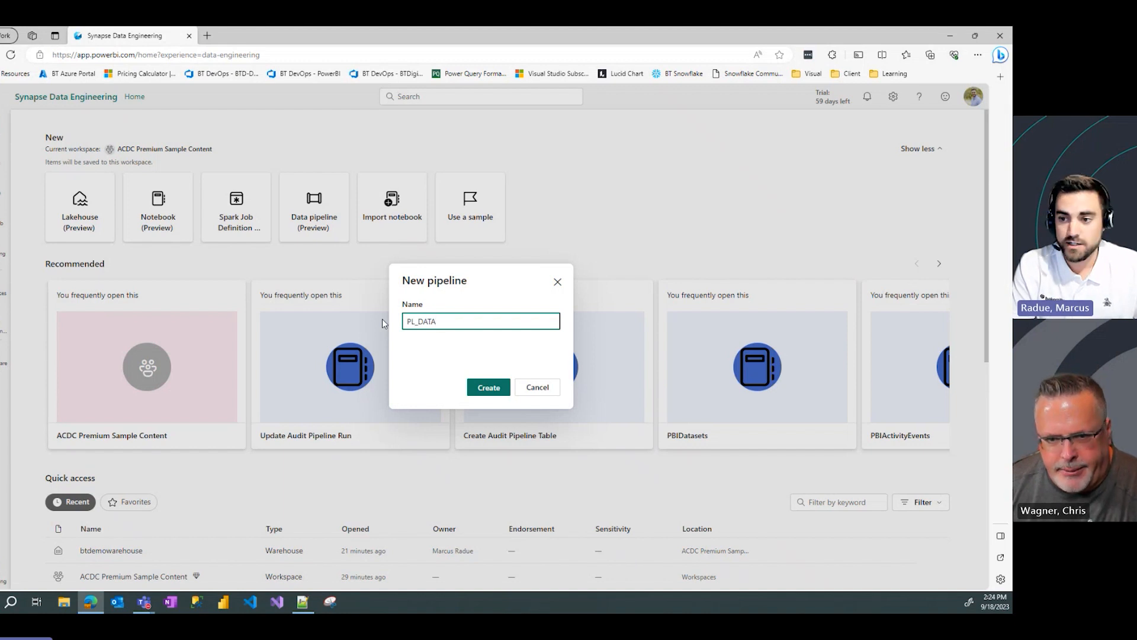
{"action": "type", "text": "_Copy"}
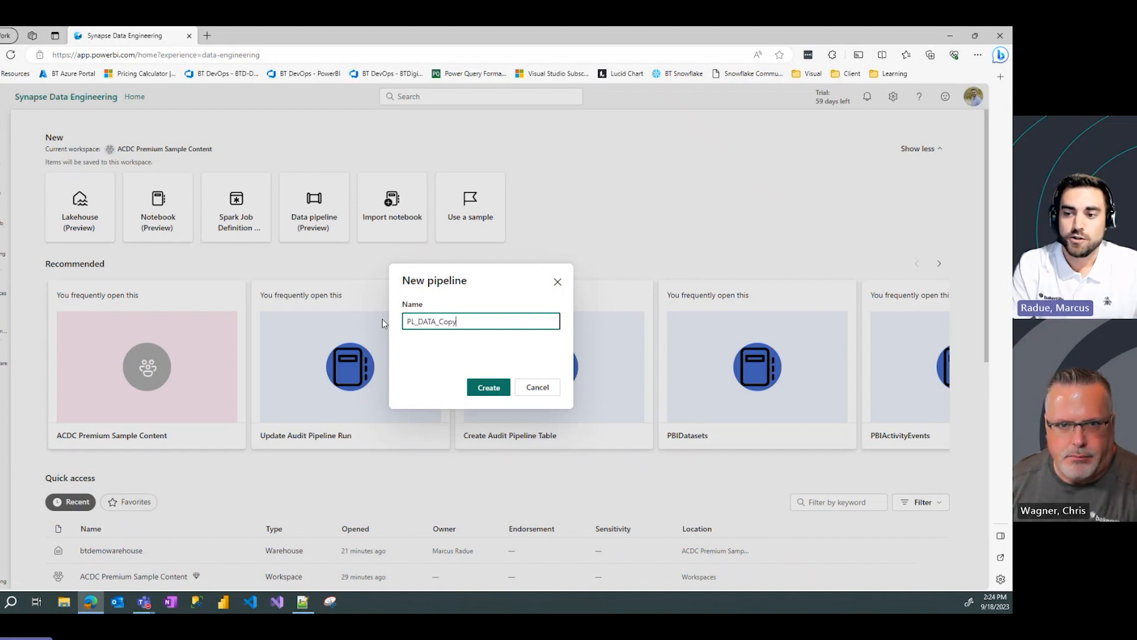
{"action": "type", "text": "_Blob"}
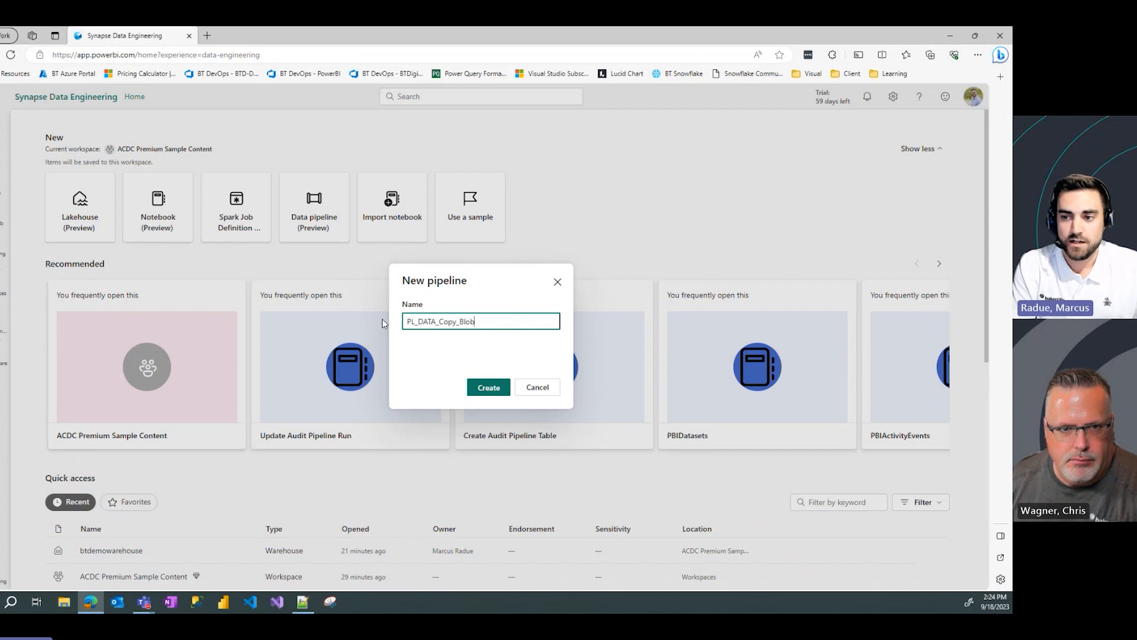
{"action": "type", "text": "_WH"}
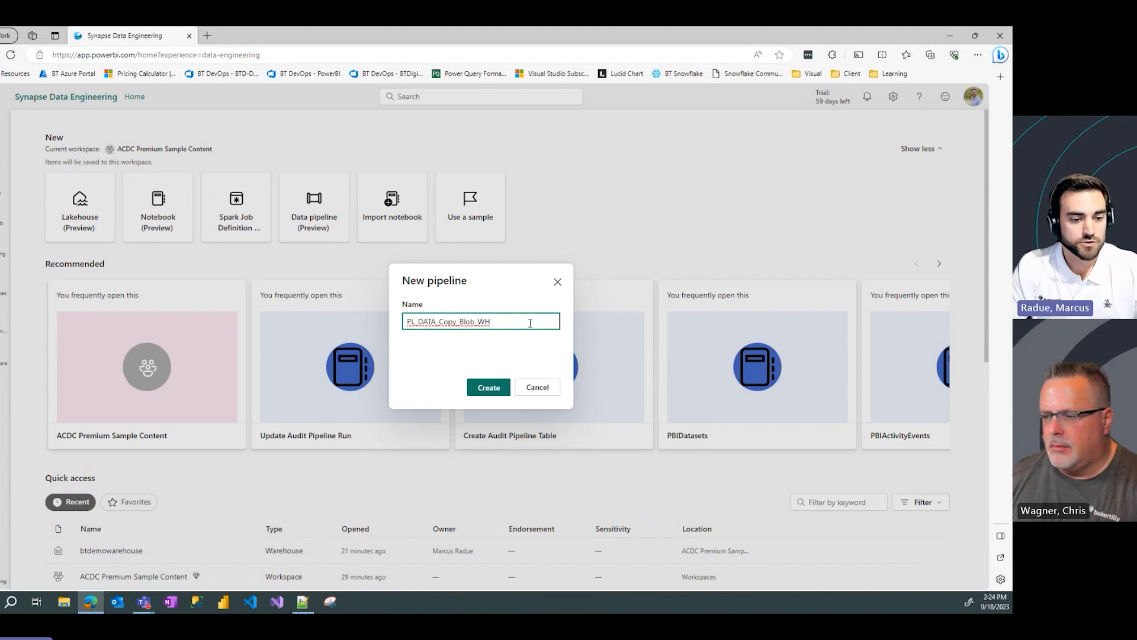
{"action": "left_click", "coordinate": [509, 385]}
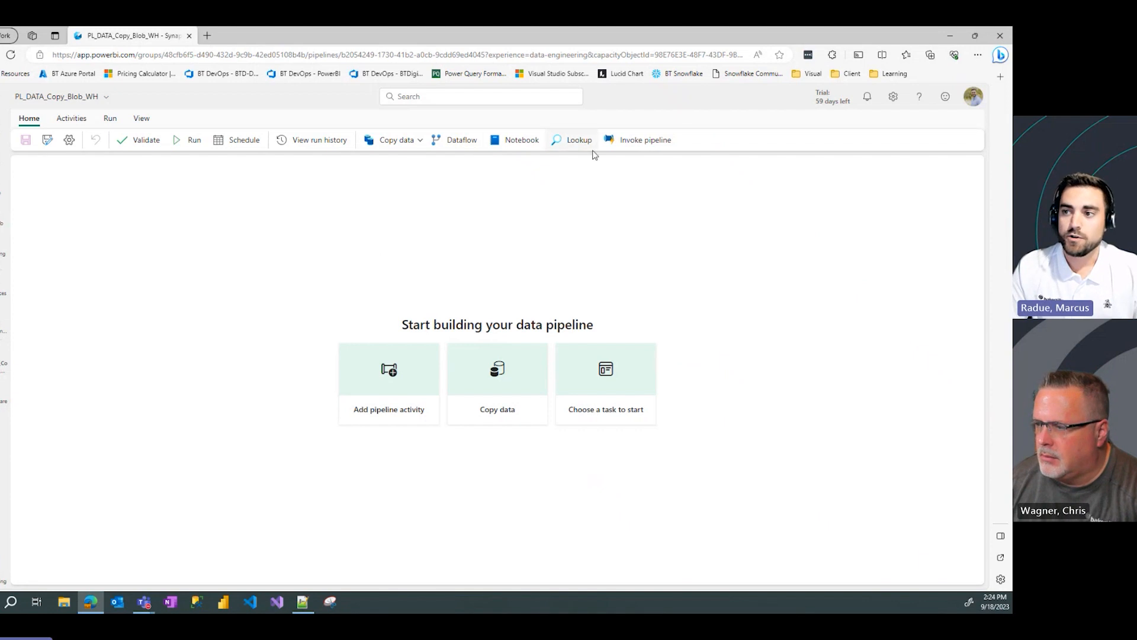
Add a Stored procedure activity to the pipeline and name it AuditPipelineRunStart
{"action": "left_click", "coordinate": [71, 118]}
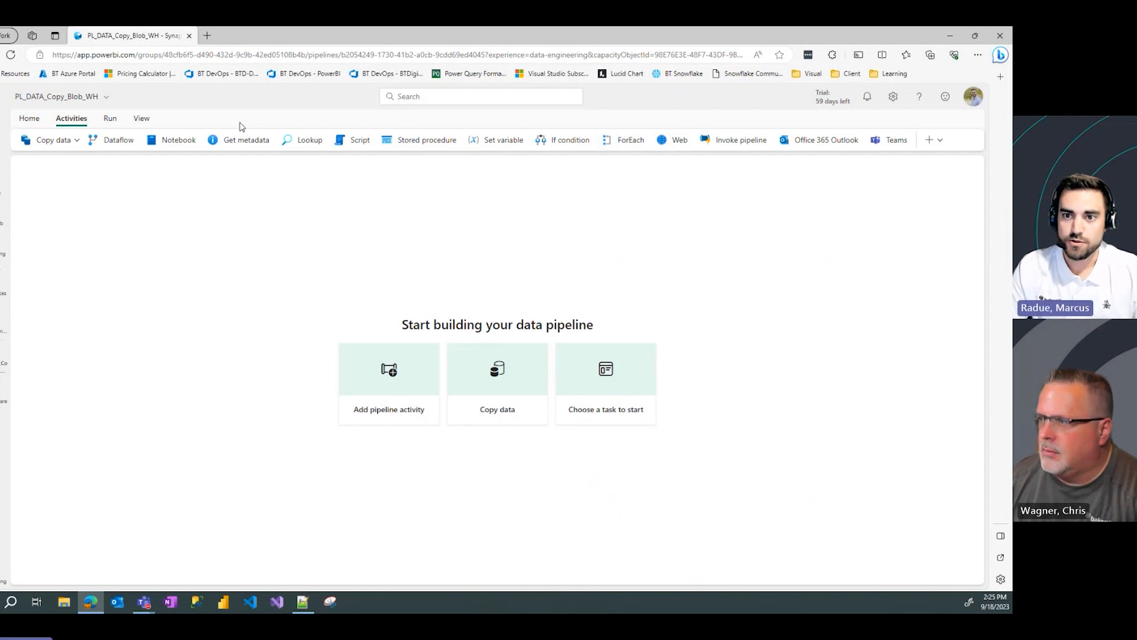
{"action": "left_click", "coordinate": [419, 143]}
{"action": "left_click_drag", "start_coordinate": [98, 241], "coordinate": [228, 241]}
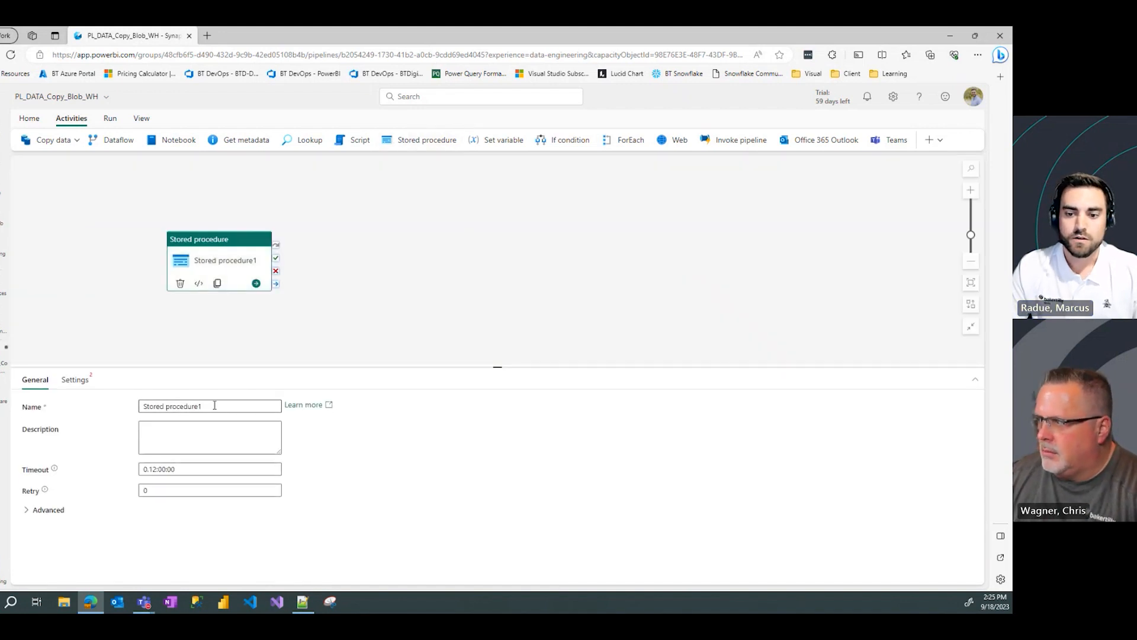
{"action": "left_click_drag", "start_coordinate": [215, 406], "coordinate": [121, 409]}
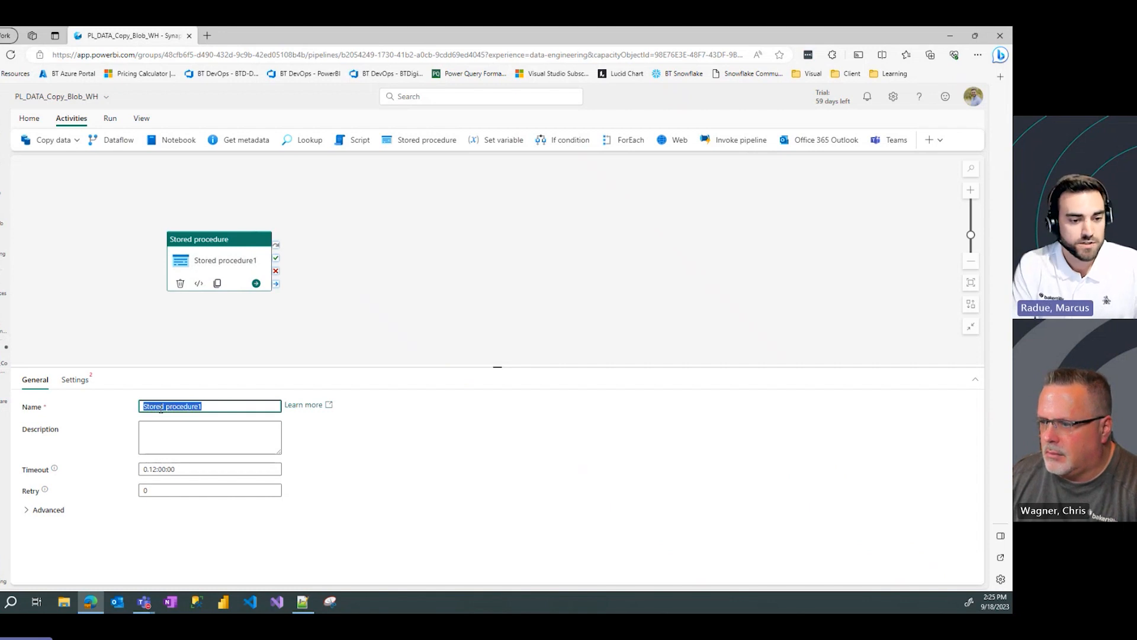
{"action": "type", "text": "Audit"}
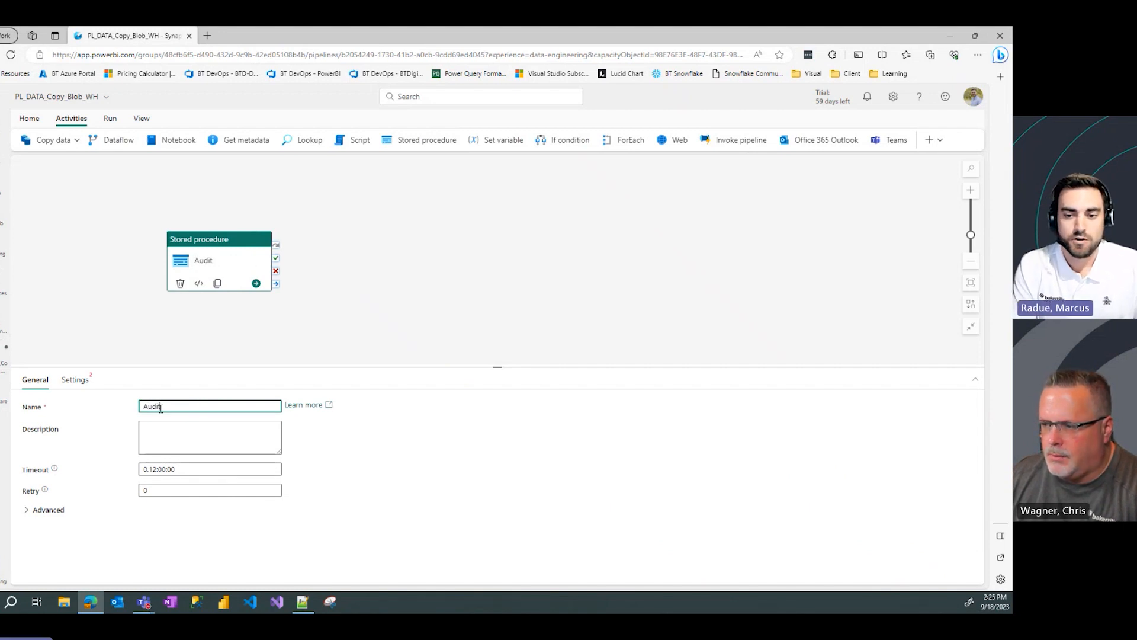
{"action": "type", "text": "PipelineRunStart"}
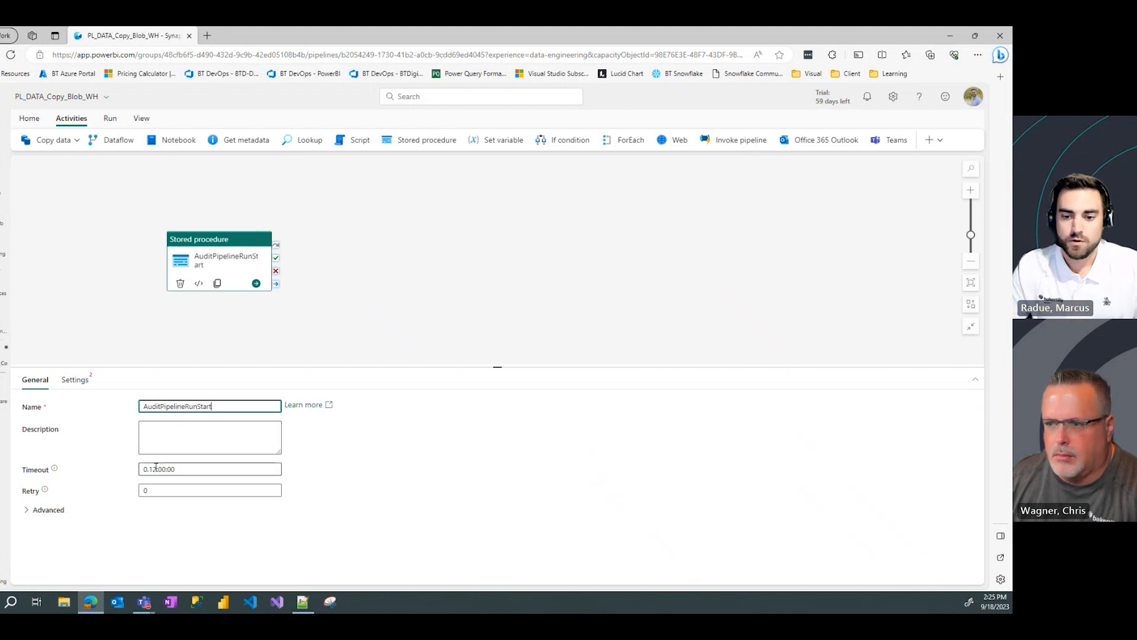
Set the AuditPipelineRunStart activity's timeout to 0.1:00:00 and its retry count to 3
{"action": "left_click", "coordinate": [156, 468]}
{"action": "key", "text": "BackSpace"}
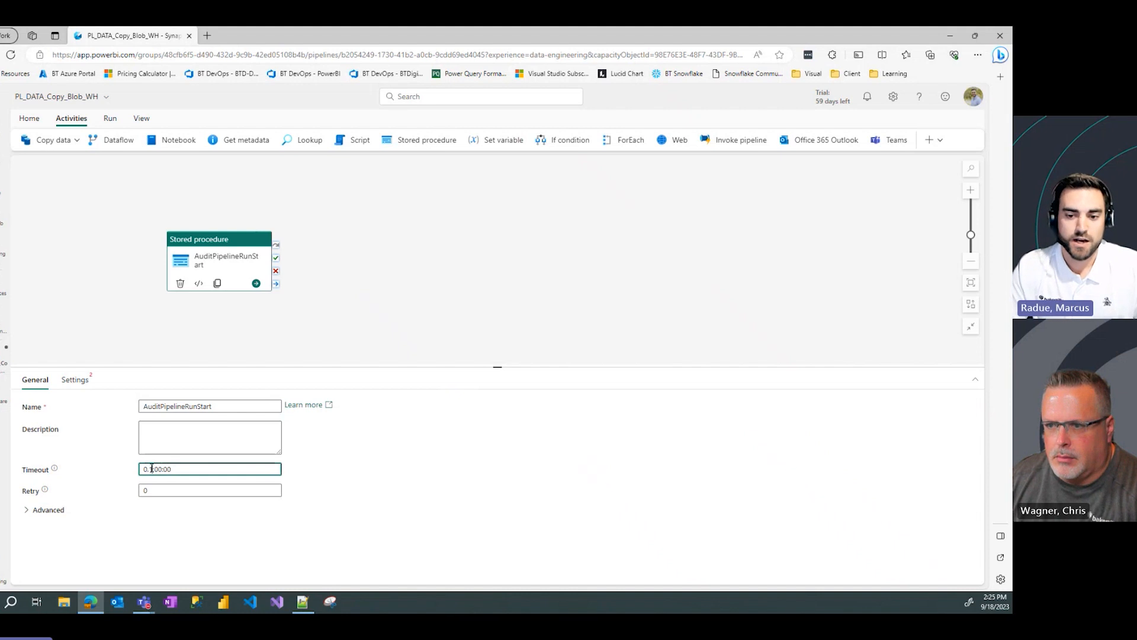
{"action": "left_click_drag", "start_coordinate": [150, 490], "coordinate": [140, 493]}
{"action": "type", "text": "3"}
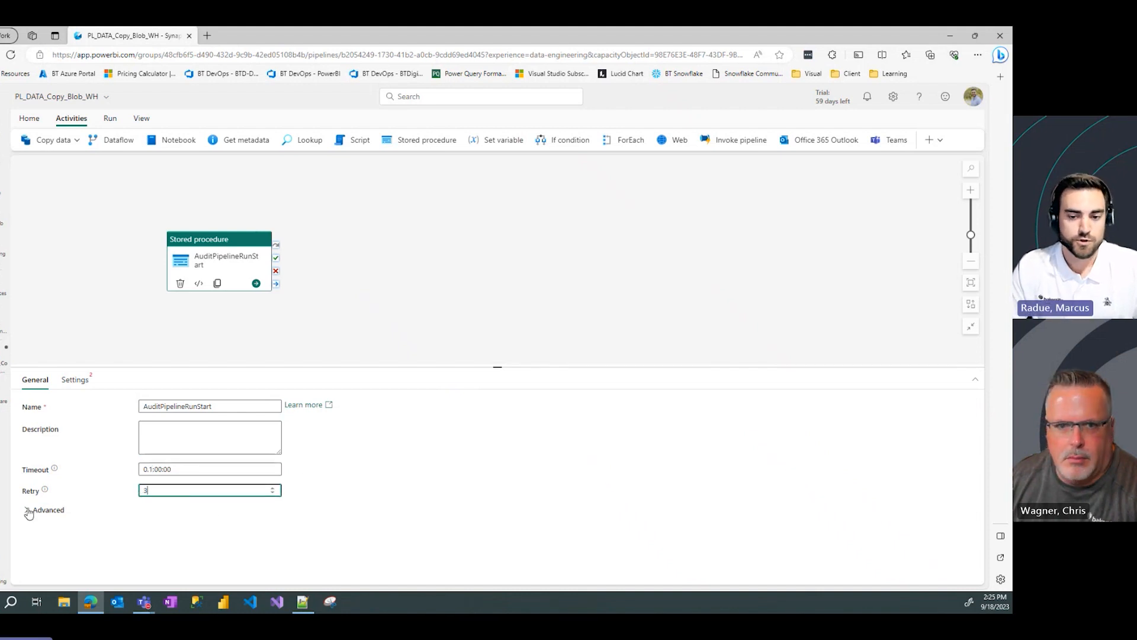
Point the activity to the workspace data warehouse btdemowarehouse and select the stored procedure [audit].[p_PipelineRunUpsert]
{"action": "left_click", "coordinate": [78, 385]}
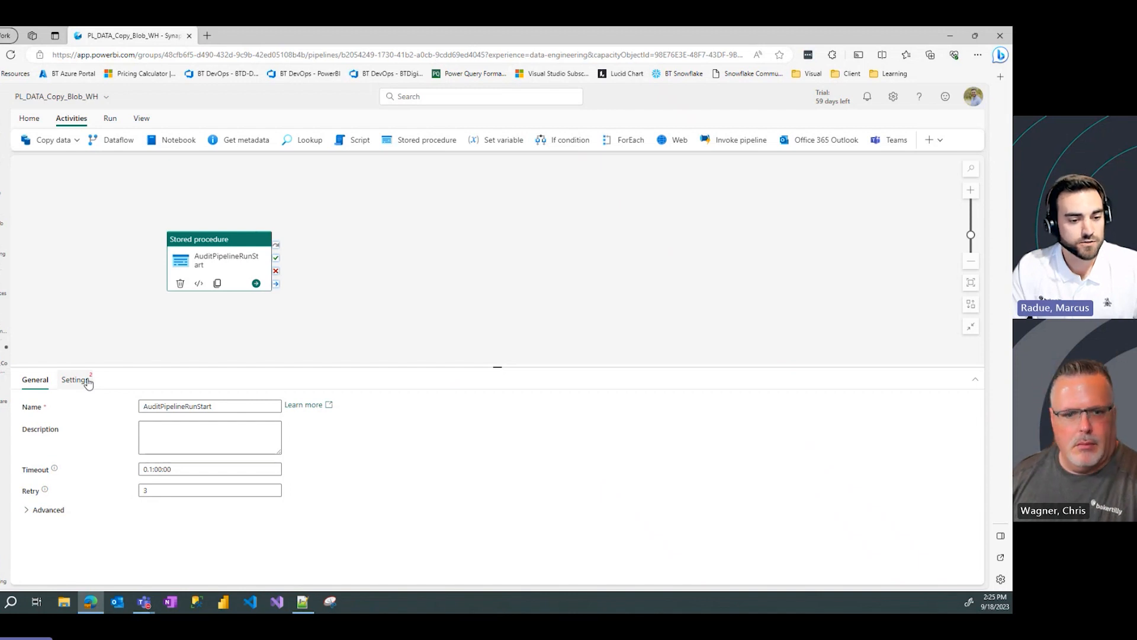
{"action": "left_click", "coordinate": [87, 382]}
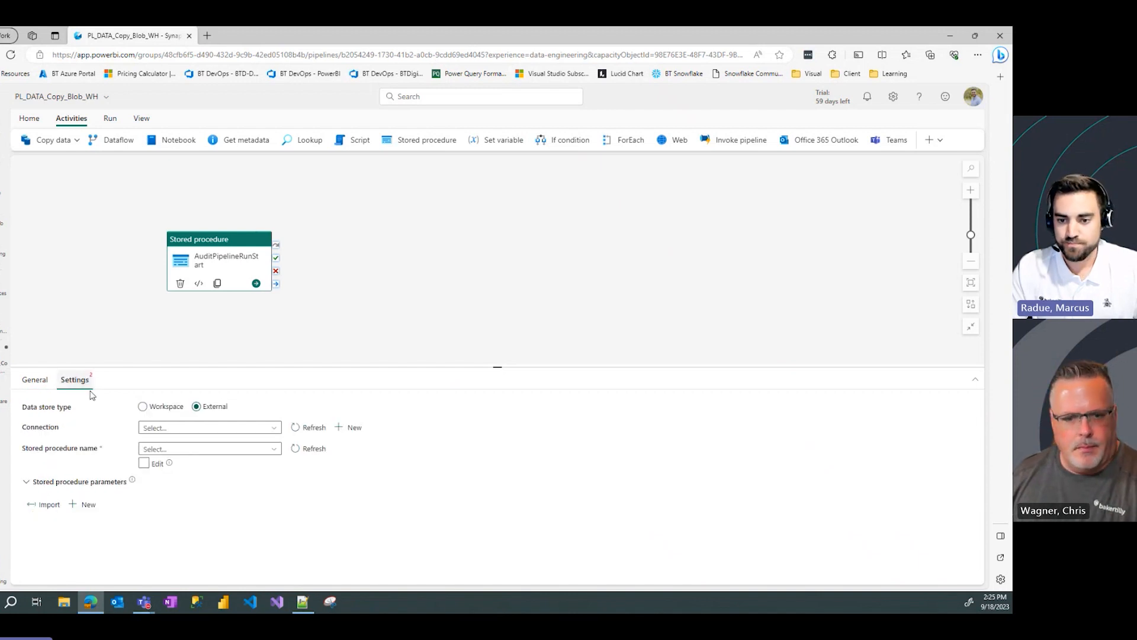
{"action": "left_click", "coordinate": [173, 408]}
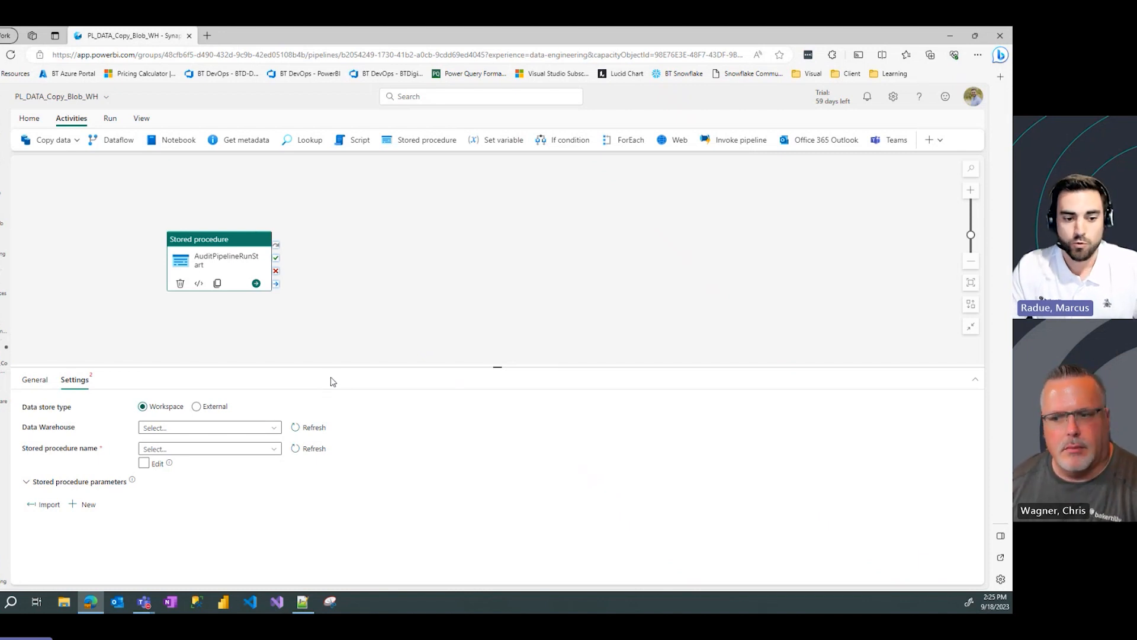
{"action": "left_click", "coordinate": [278, 433]}
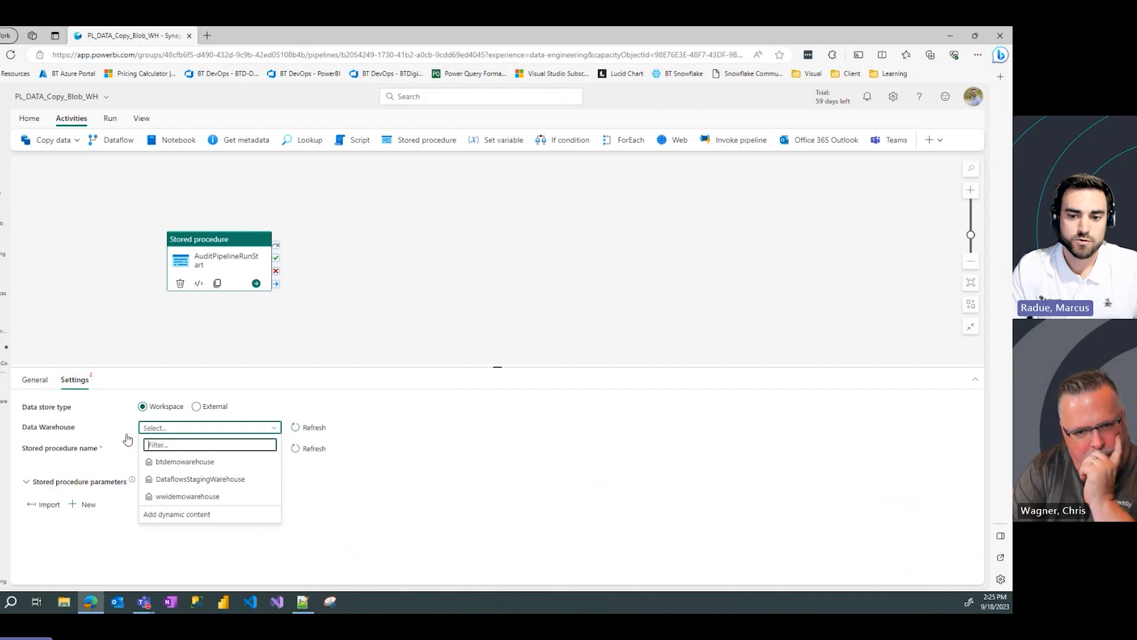
{"action": "left_click", "coordinate": [195, 466]}
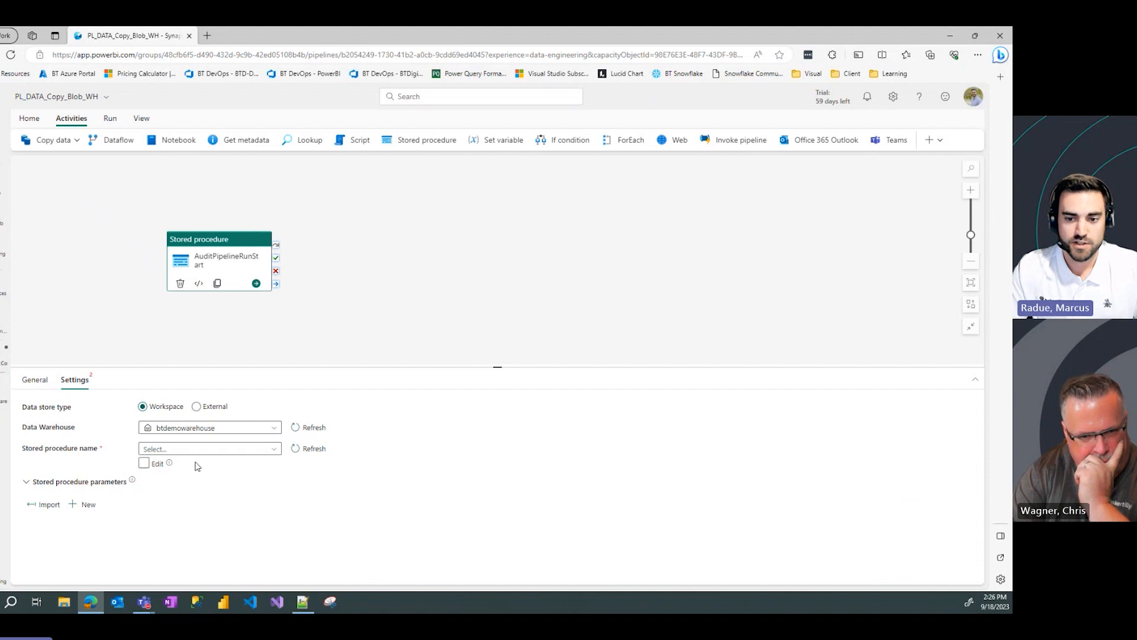
{"action": "left_click", "coordinate": [276, 451]}
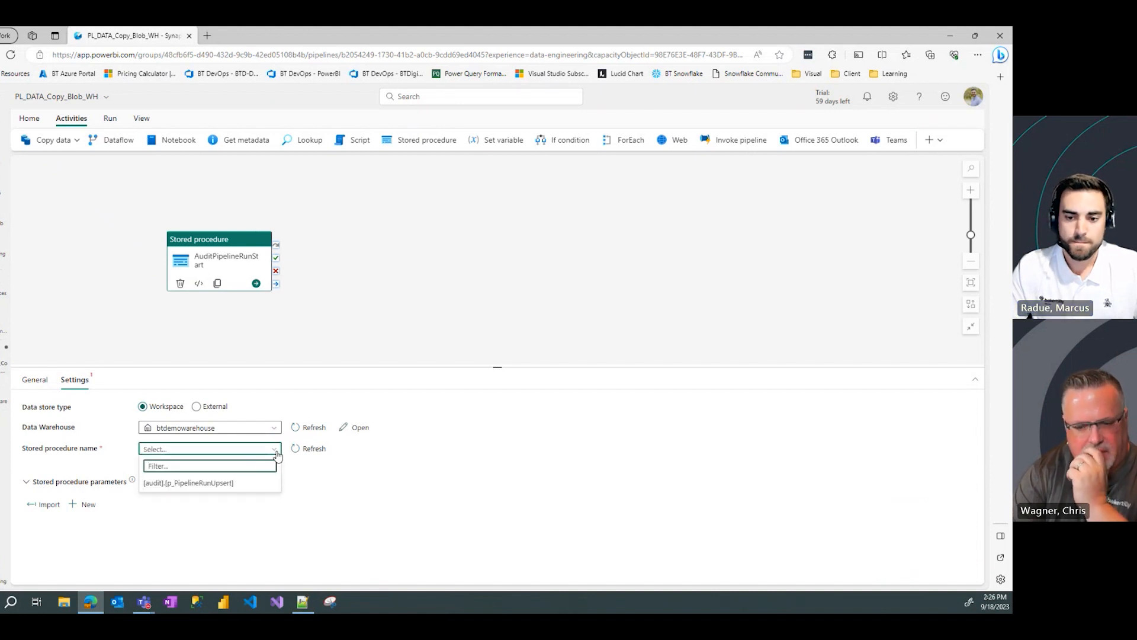
{"action": "left_click", "coordinate": [195, 484]}
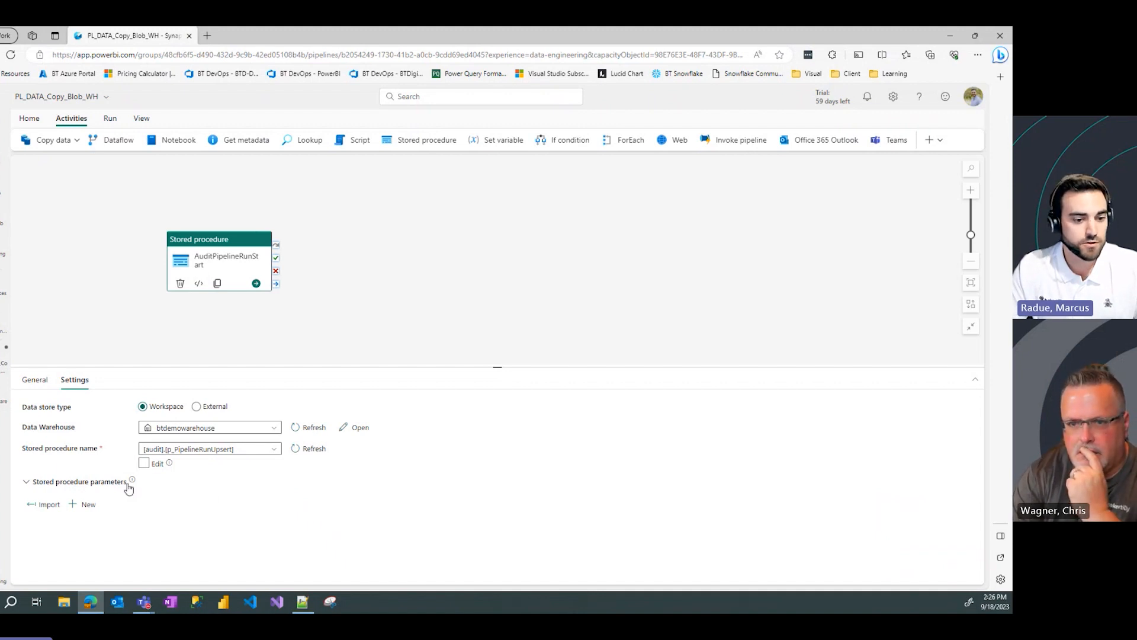
Import the parameters of the selected stored procedure into the activity
{"action": "left_click", "coordinate": [42, 508]}
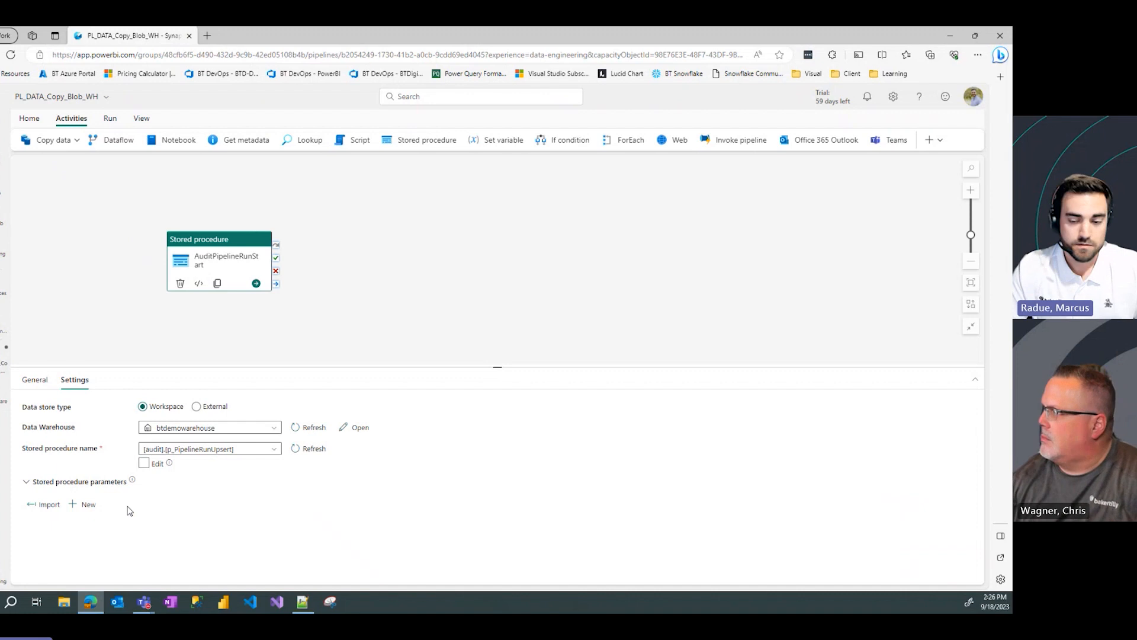
{"action": "left_click", "coordinate": [45, 506]}
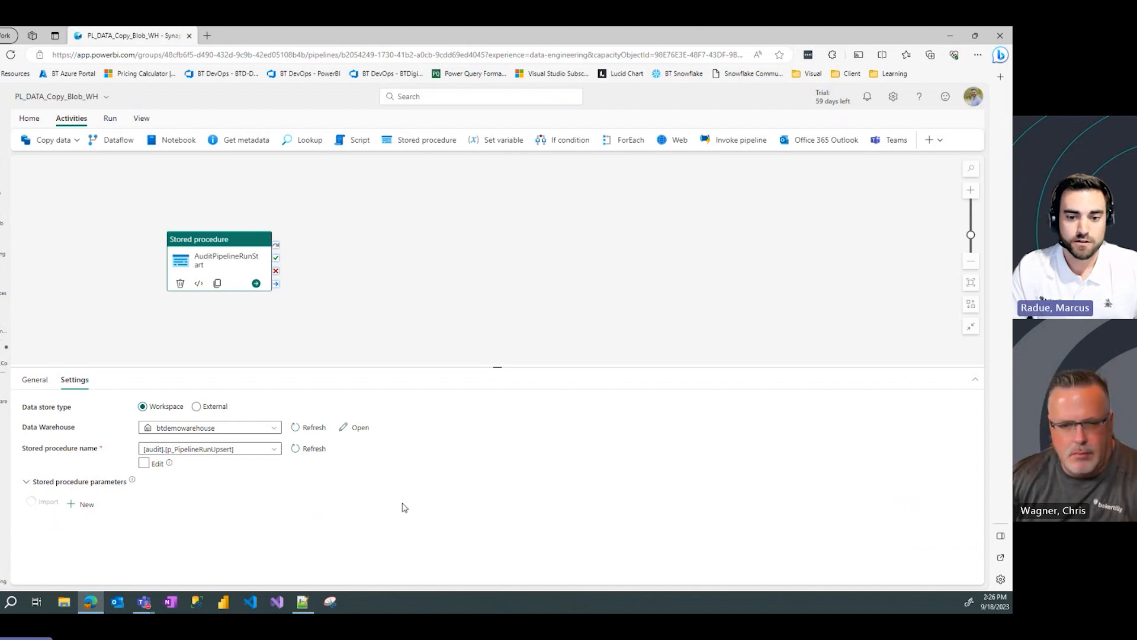
{"action": "scroll", "coordinate": [535, 461], "scroll_direction": "down", "scroll_amount": 3}
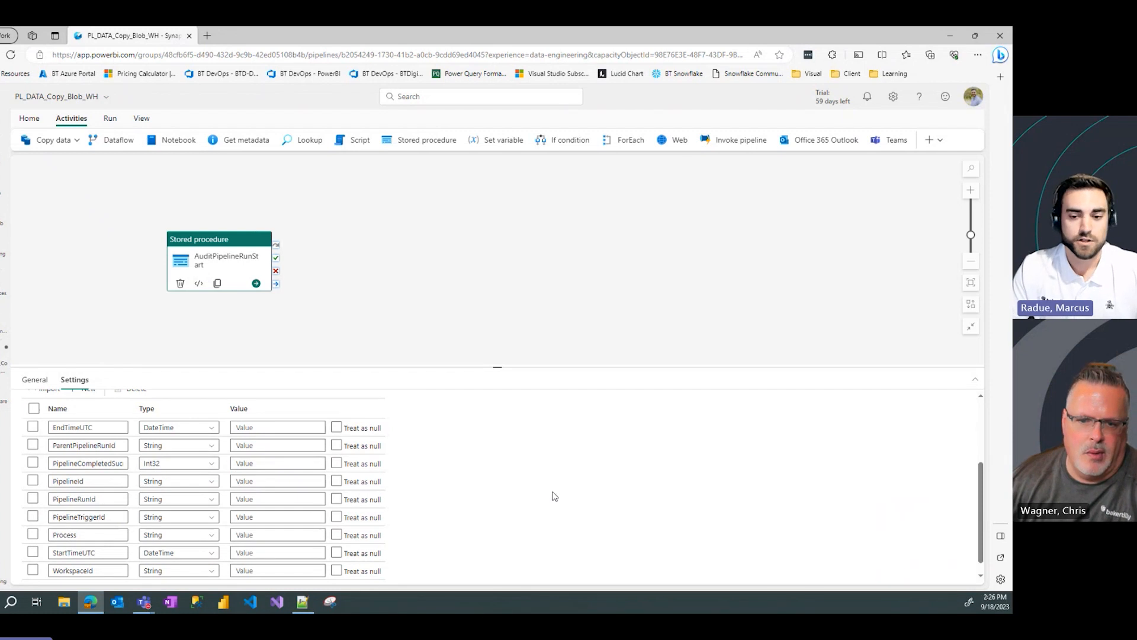
{"action": "scroll", "coordinate": [641, 490], "scroll_direction": "down", "scroll_amount": 1}
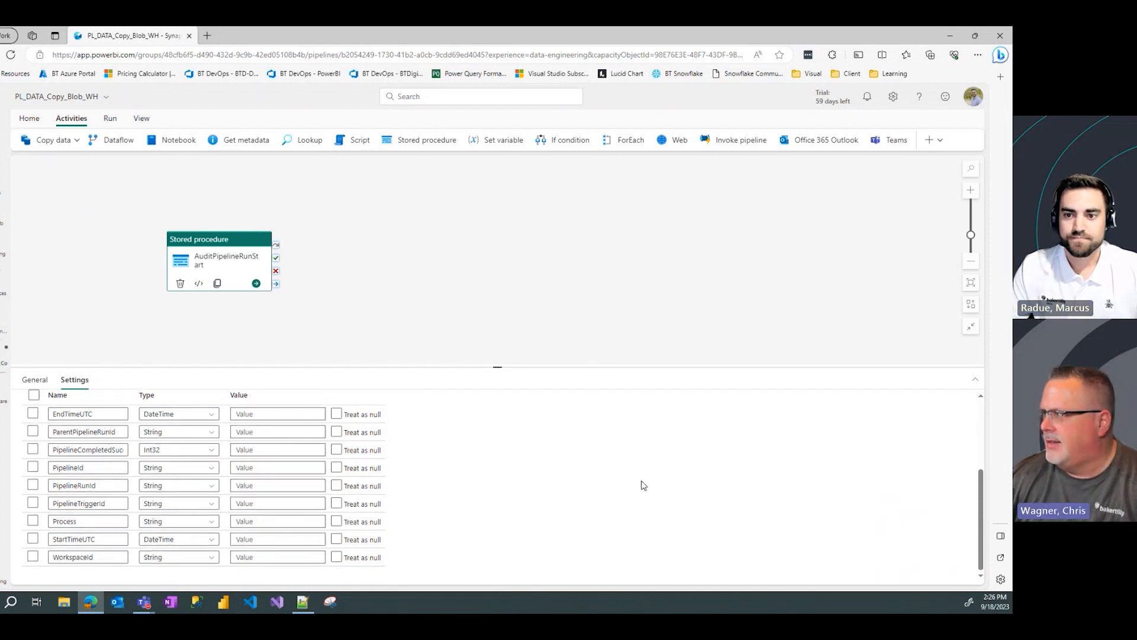
Set the EndTimeUTC stored procedure parameter to Treat as null
{"action": "left_click", "coordinate": [296, 417]}
{"action": "left_click", "coordinate": [487, 489]}
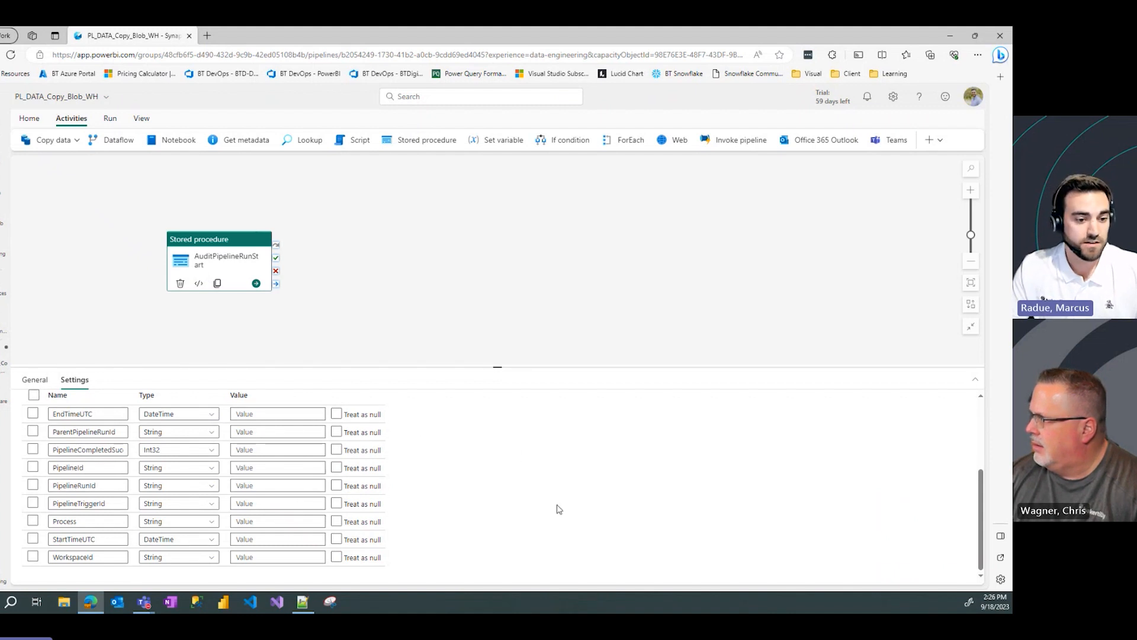
{"action": "scroll", "coordinate": [559, 508], "scroll_direction": "up", "scroll_amount": 2}
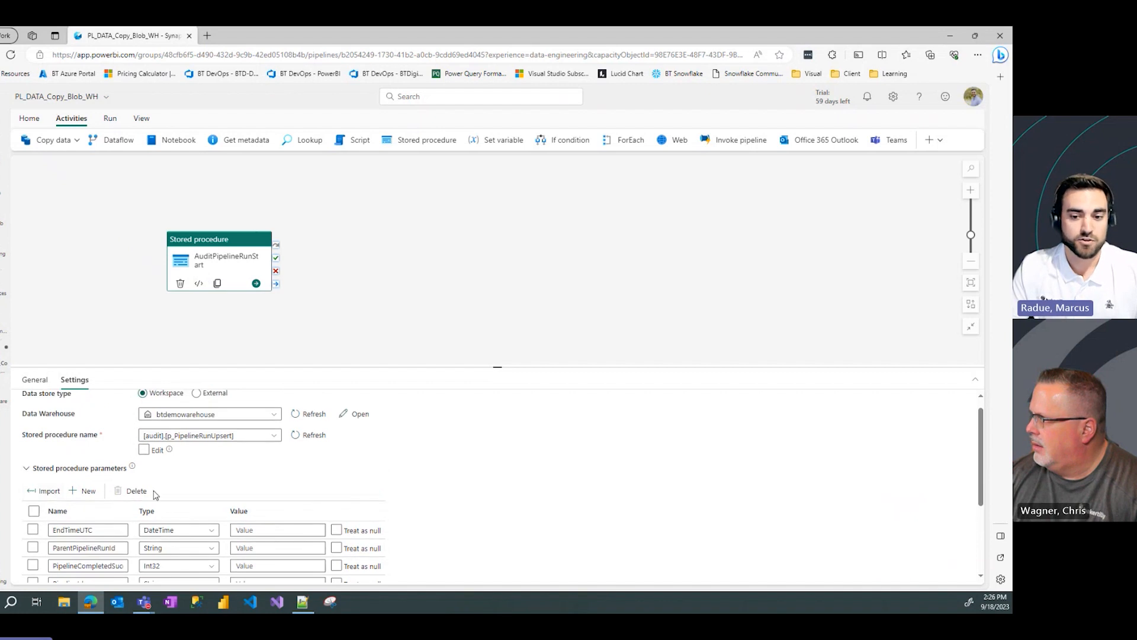
{"action": "scroll", "coordinate": [293, 483], "scroll_direction": "down", "scroll_amount": 3}
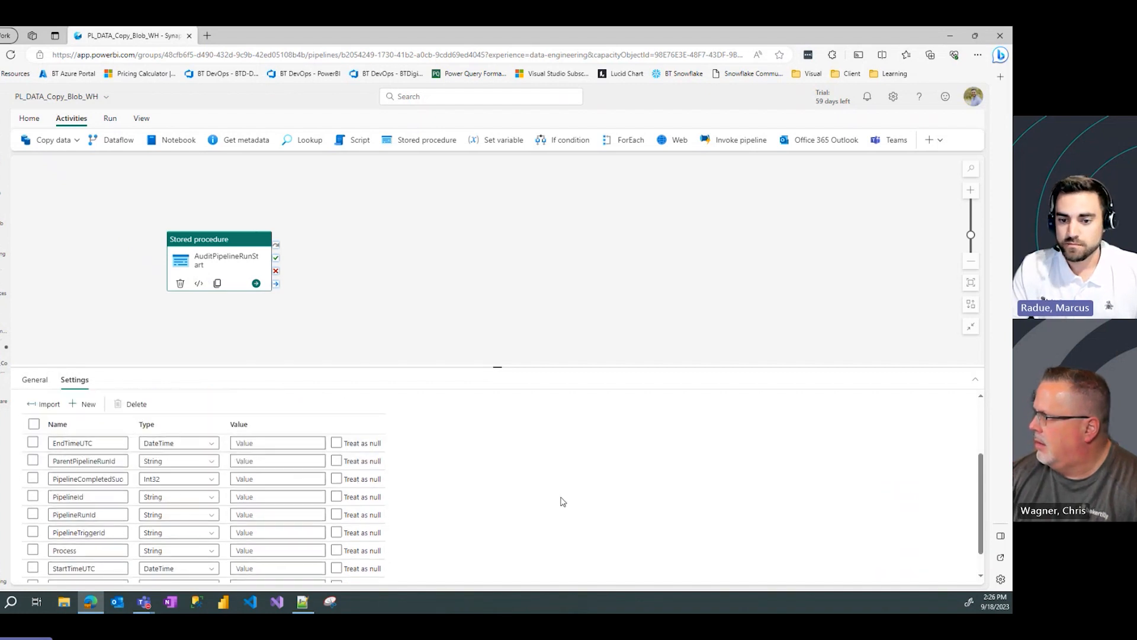
{"action": "scroll", "coordinate": [477, 491], "scroll_direction": "down", "scroll_amount": 1}
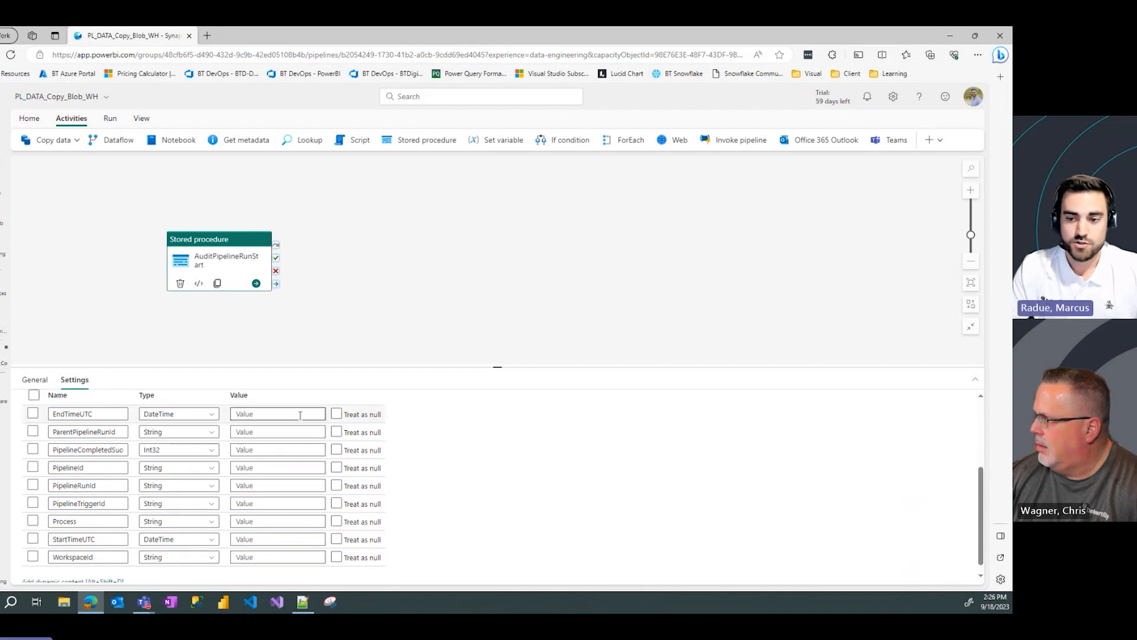
{"action": "scroll", "coordinate": [300, 416], "scroll_direction": "up", "scroll_amount": 2}
{"action": "scroll", "coordinate": [284, 492], "scroll_direction": "down", "scroll_amount": 1}
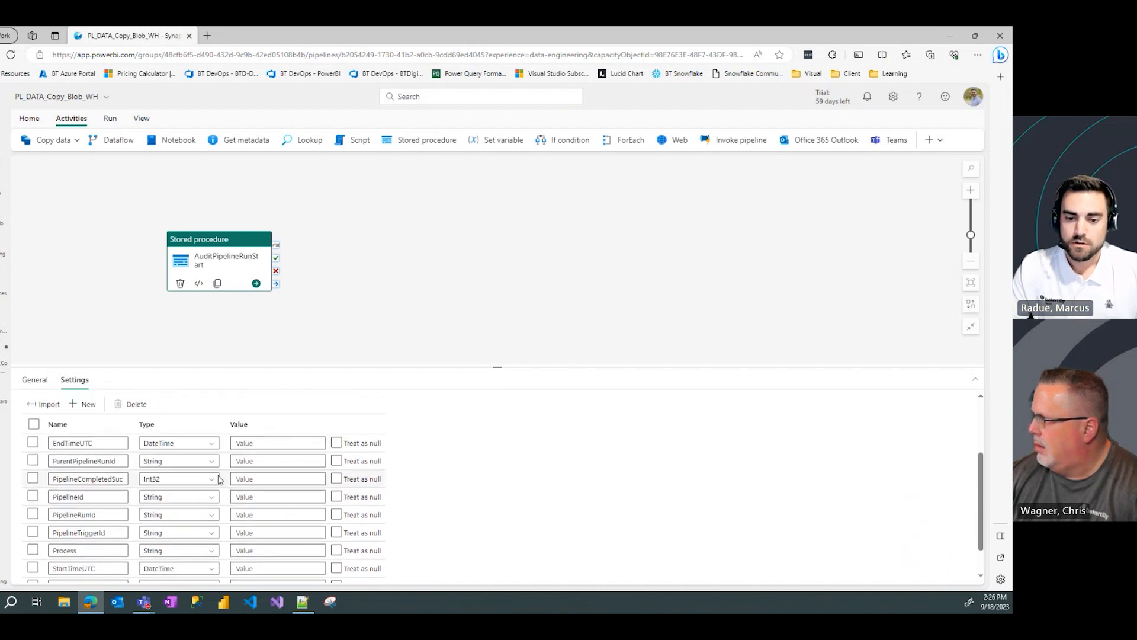
{"action": "scroll", "coordinate": [140, 465], "scroll_direction": "down", "scroll_amount": 2}
{"action": "left_click", "coordinate": [336, 406]}
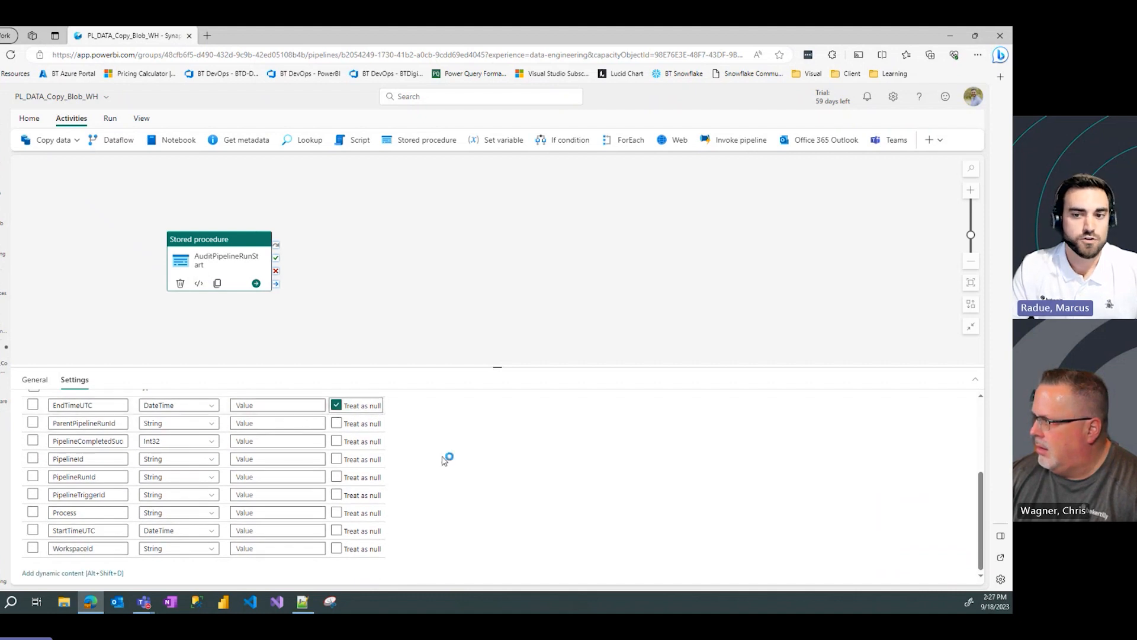
{"action": "scroll", "coordinate": [438, 450], "scroll_direction": "up", "scroll_amount": 1}
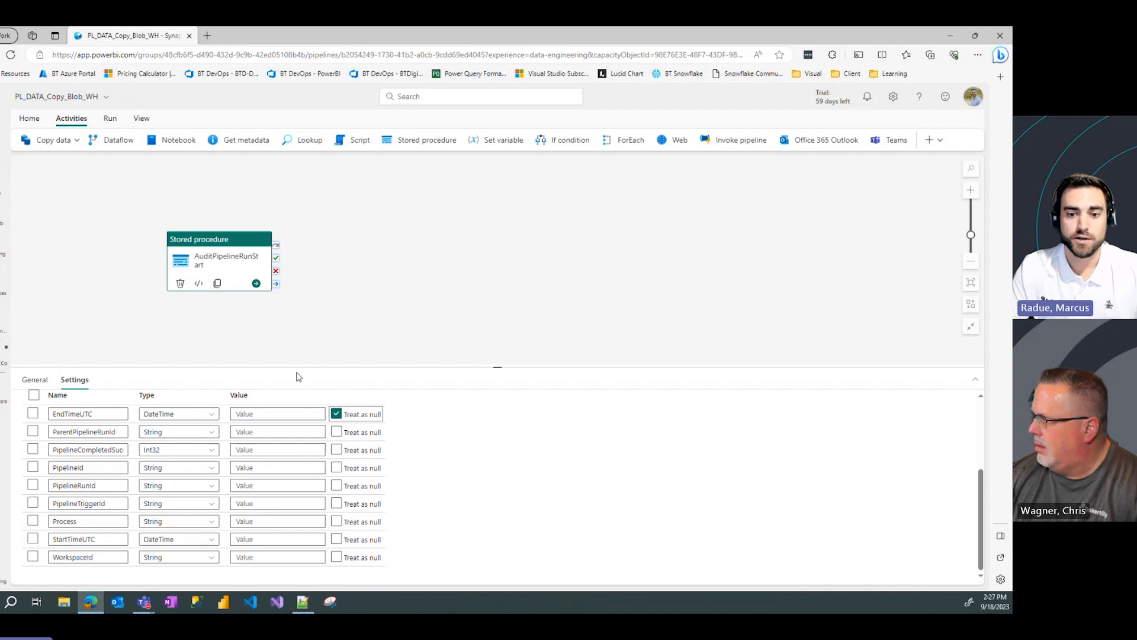
{"action": "scroll", "coordinate": [308, 409], "scroll_direction": "down", "scroll_amount": 1}
{"action": "left_click", "coordinate": [270, 424]}
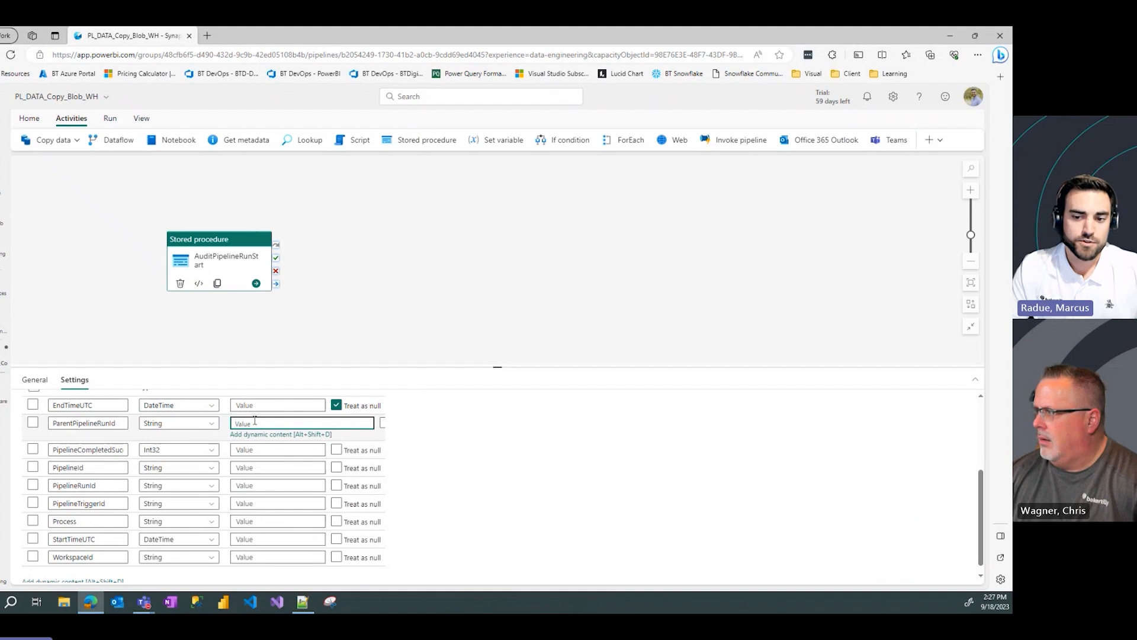
{"action": "left_click", "coordinate": [272, 435]}
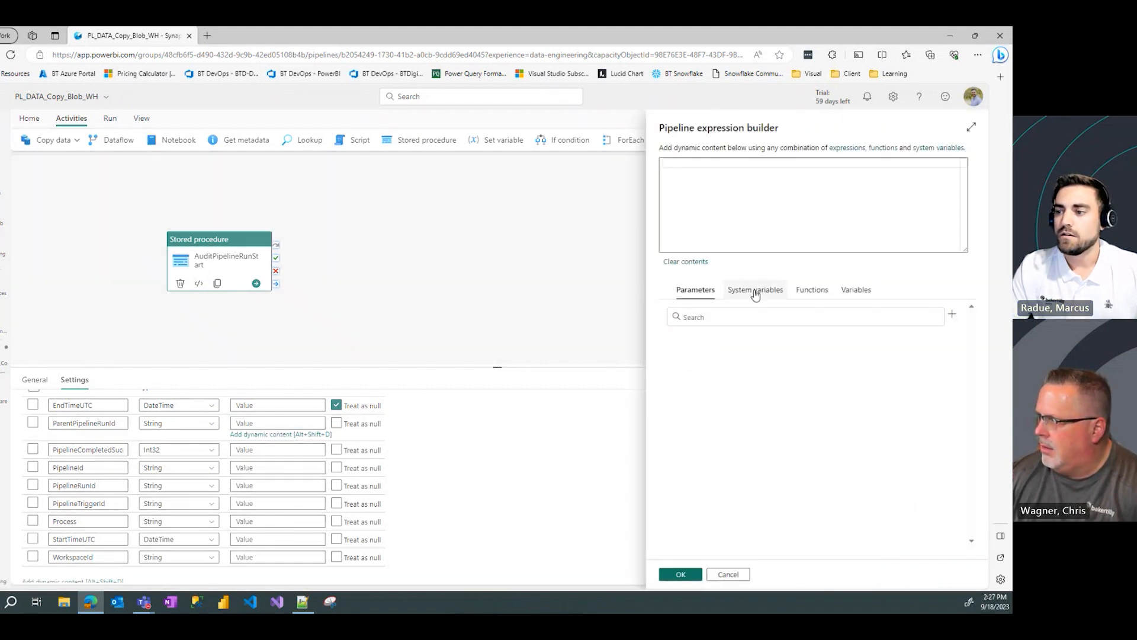
{"action": "left_click", "coordinate": [755, 291]}
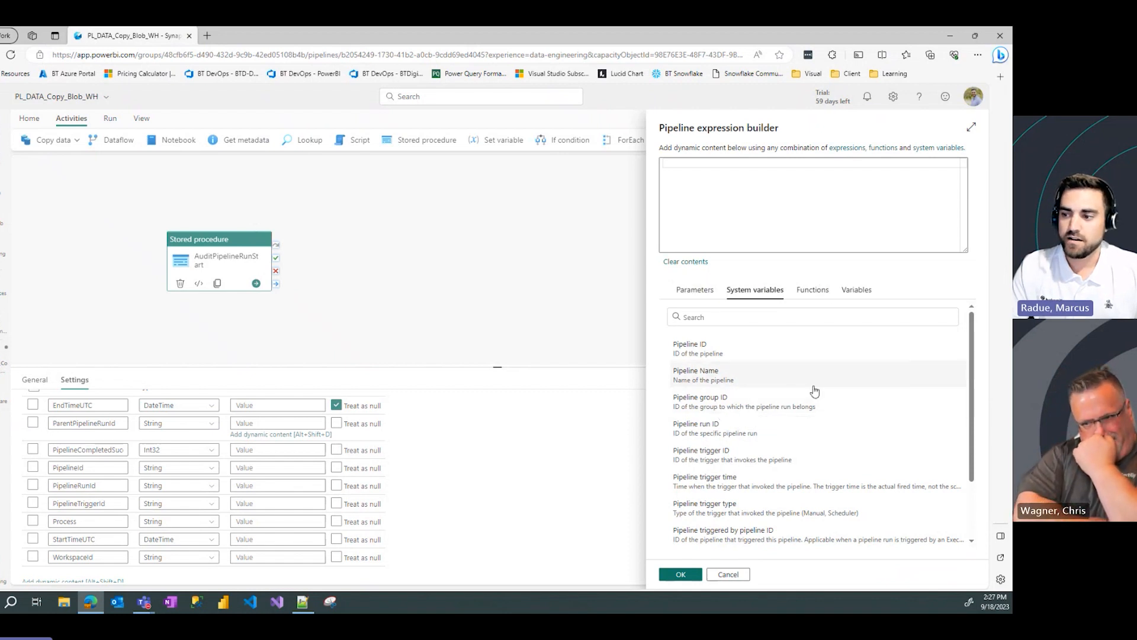
{"action": "scroll", "coordinate": [818, 402], "scroll_direction": "down", "scroll_amount": 2}
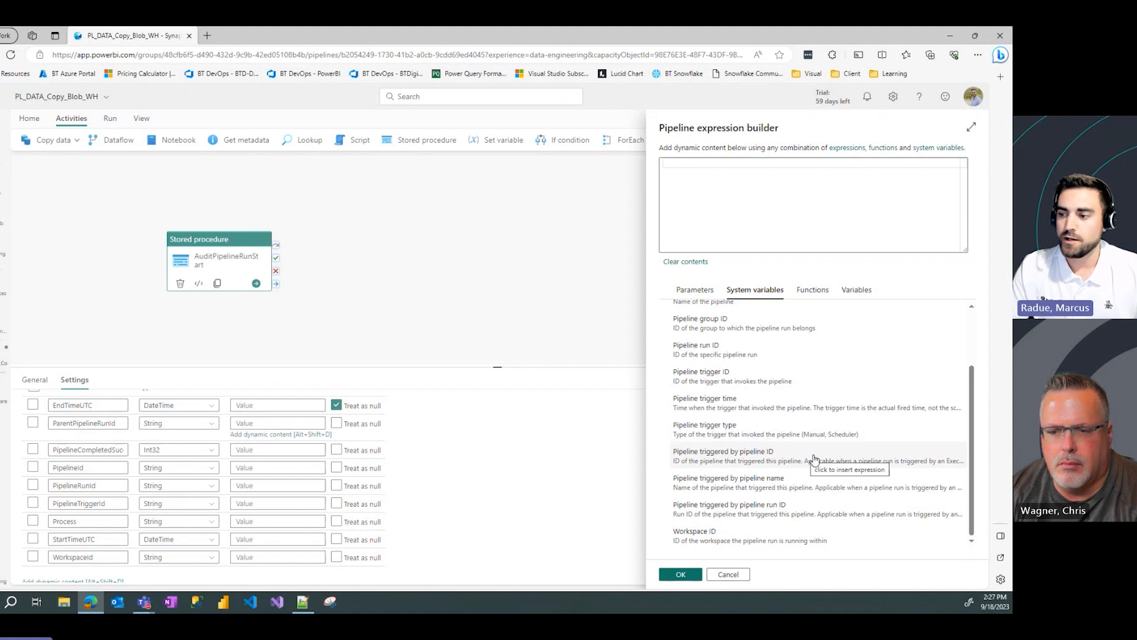
{"action": "left_click", "coordinate": [772, 457]}
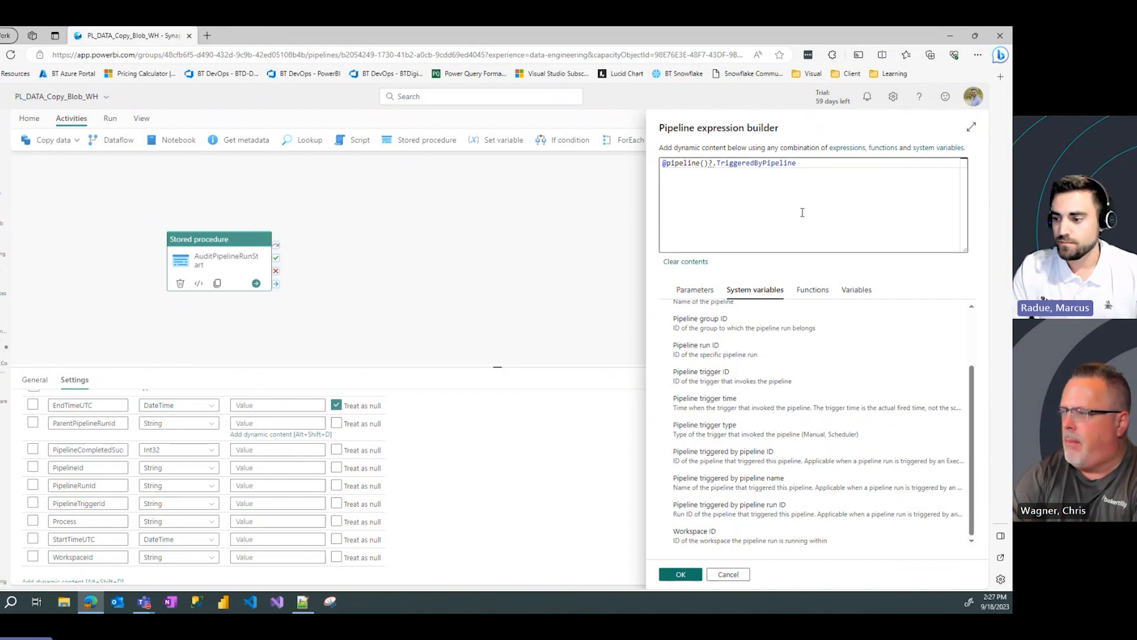
{"action": "left_click", "coordinate": [680, 574]}
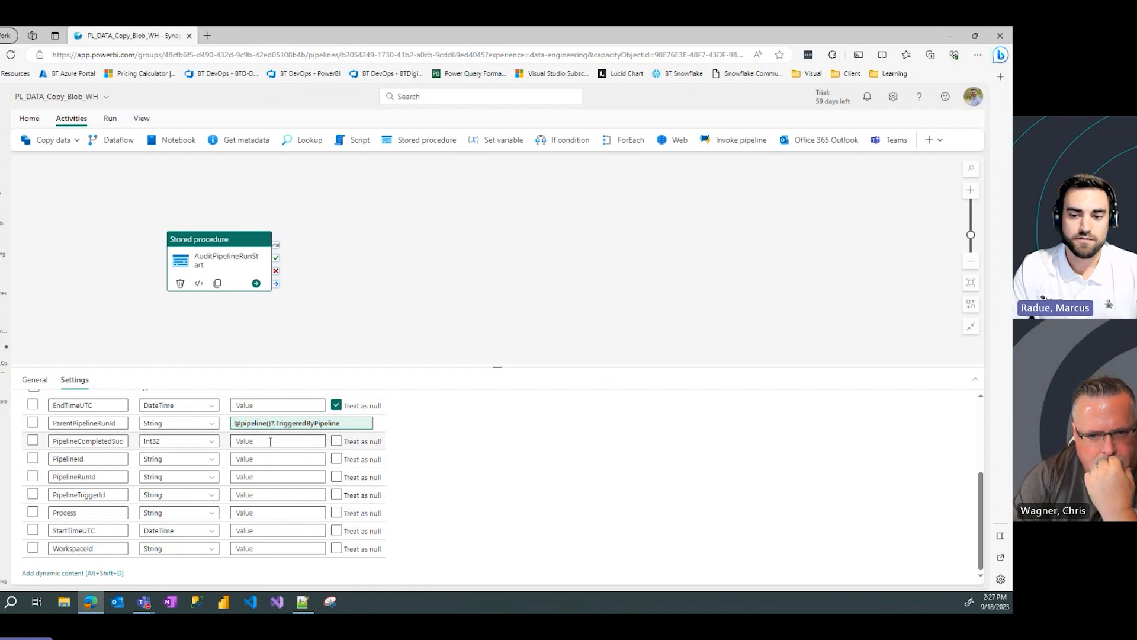
{"action": "left_click", "coordinate": [270, 441]}
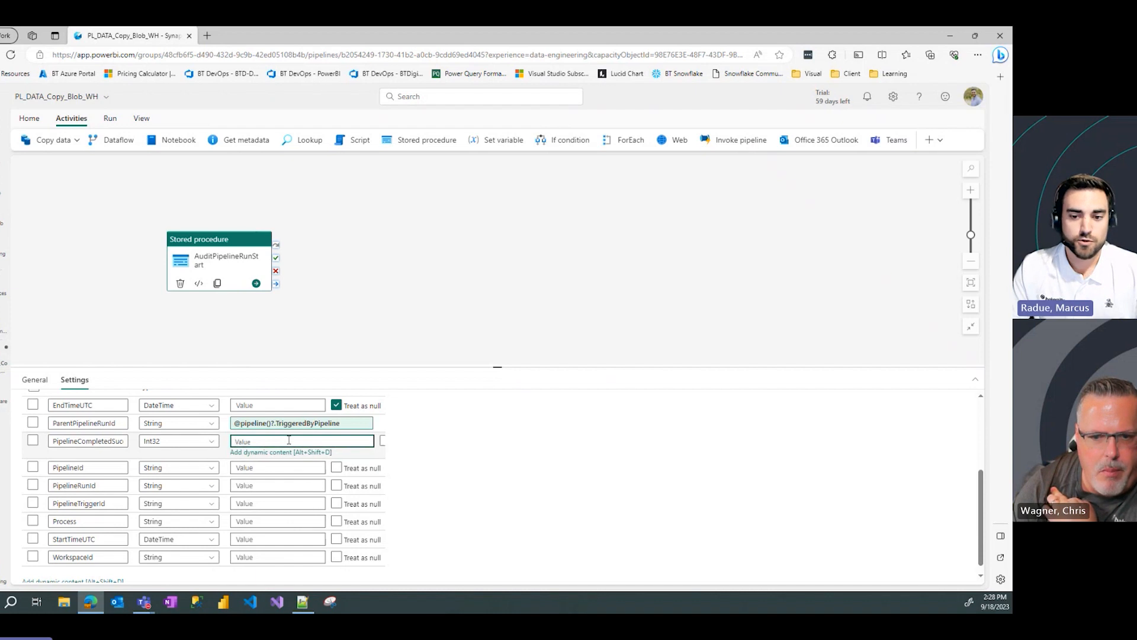
{"action": "type", "text": "0"}
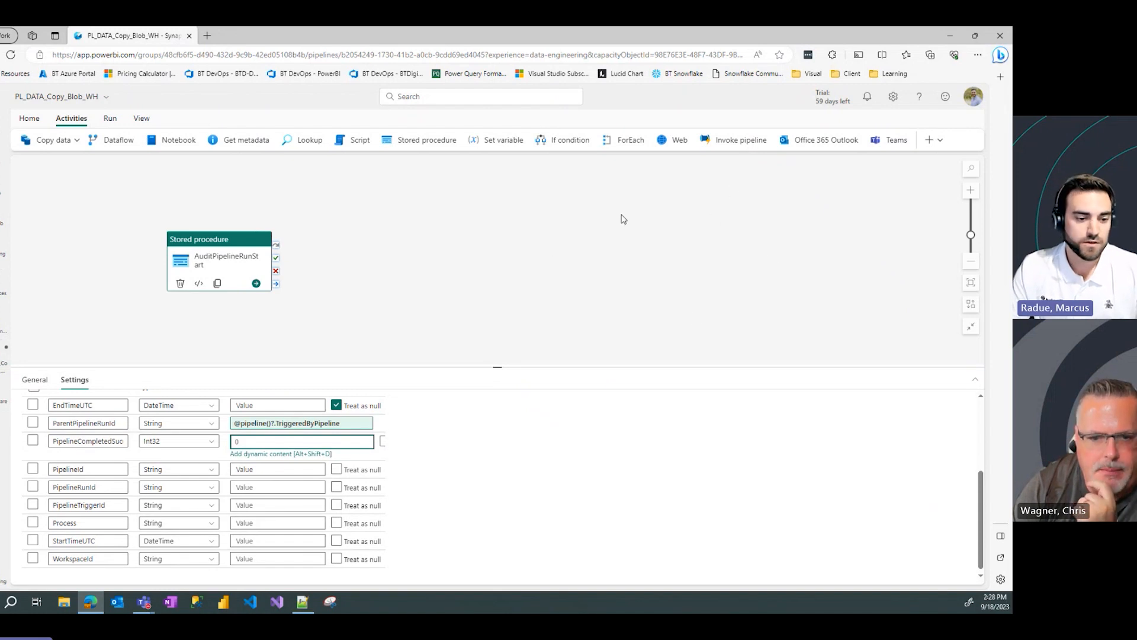
{"action": "left_click", "coordinate": [278, 462]}
{"action": "left_click", "coordinate": [293, 471]}
{"action": "left_click", "coordinate": [766, 290]}
{"action": "left_click", "coordinate": [735, 372]}
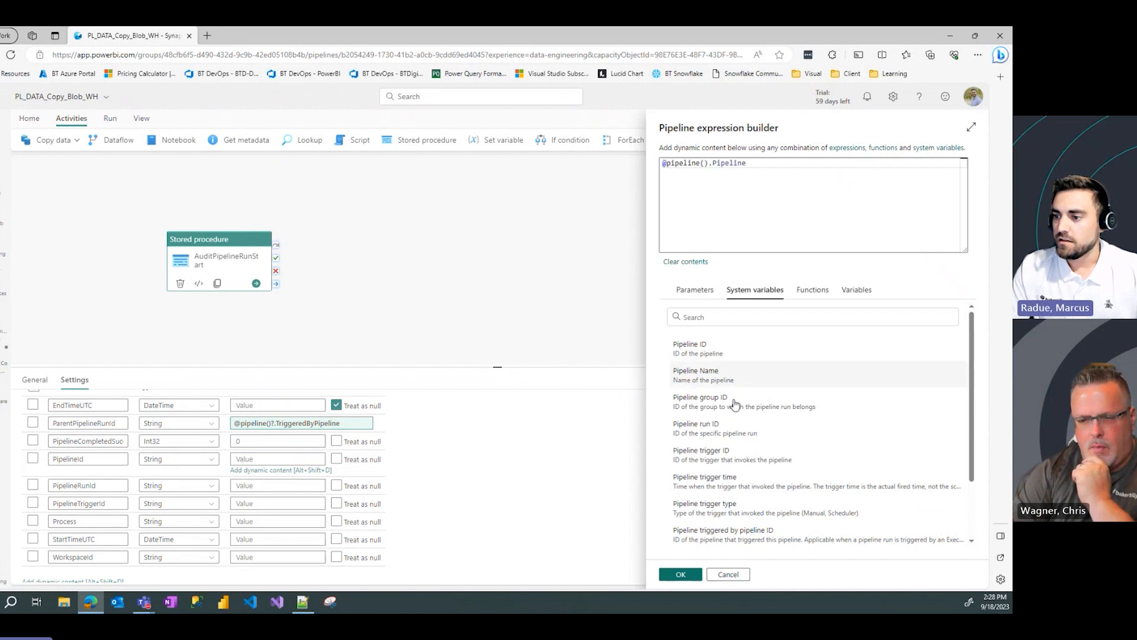
{"action": "left_click", "coordinate": [680, 574]}
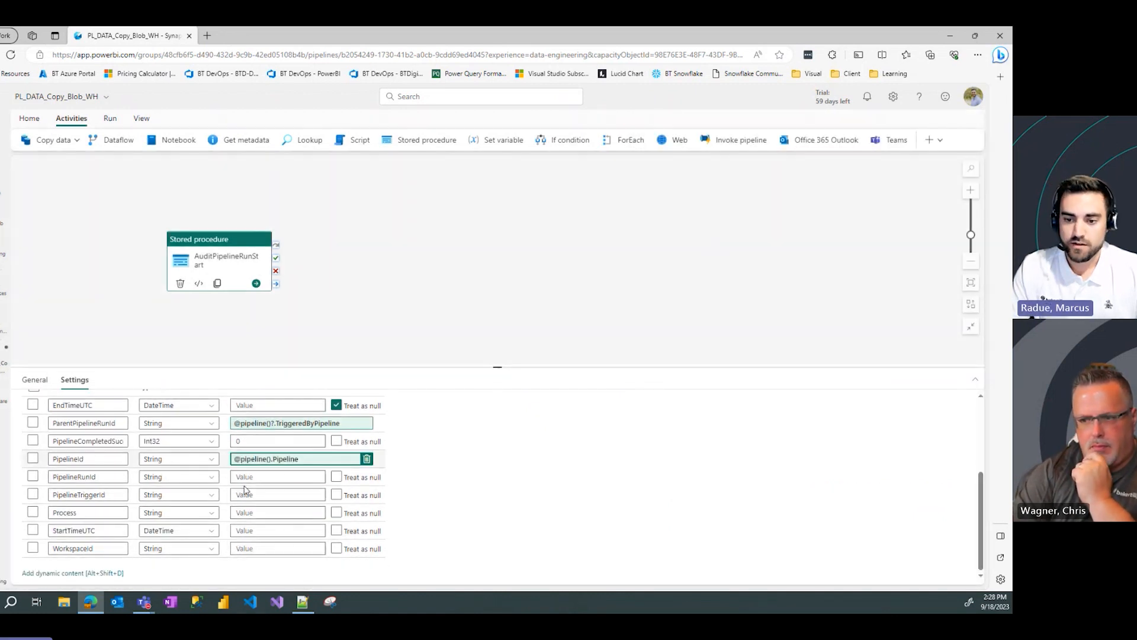
{"action": "left_click", "coordinate": [255, 477]}
{"action": "left_click", "coordinate": [269, 487]}
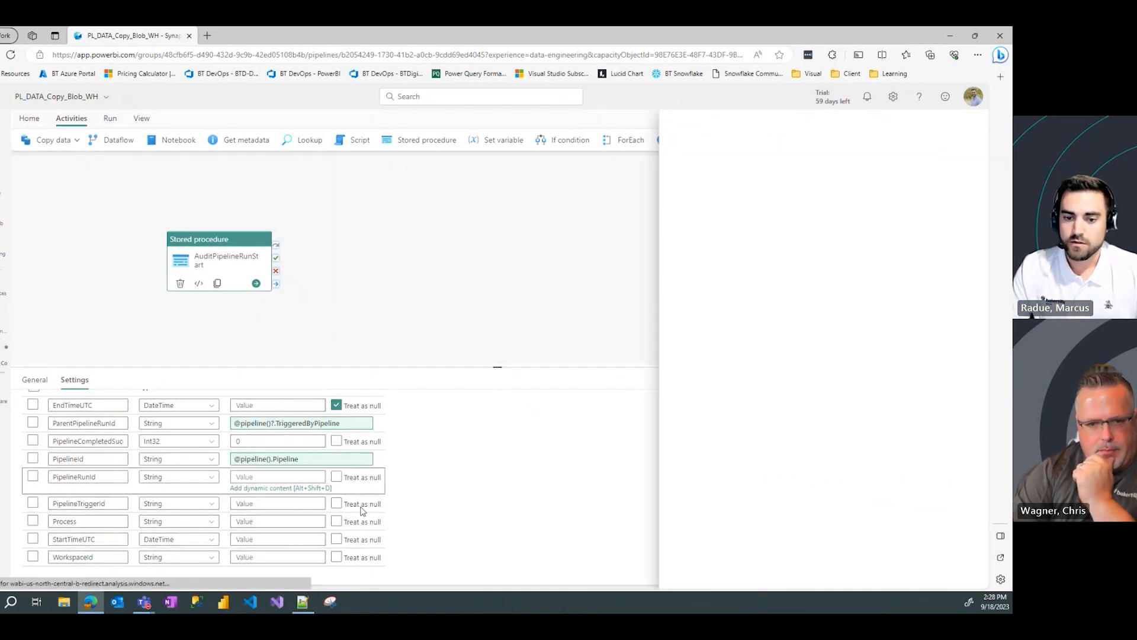
{"action": "left_click", "coordinate": [755, 289]}
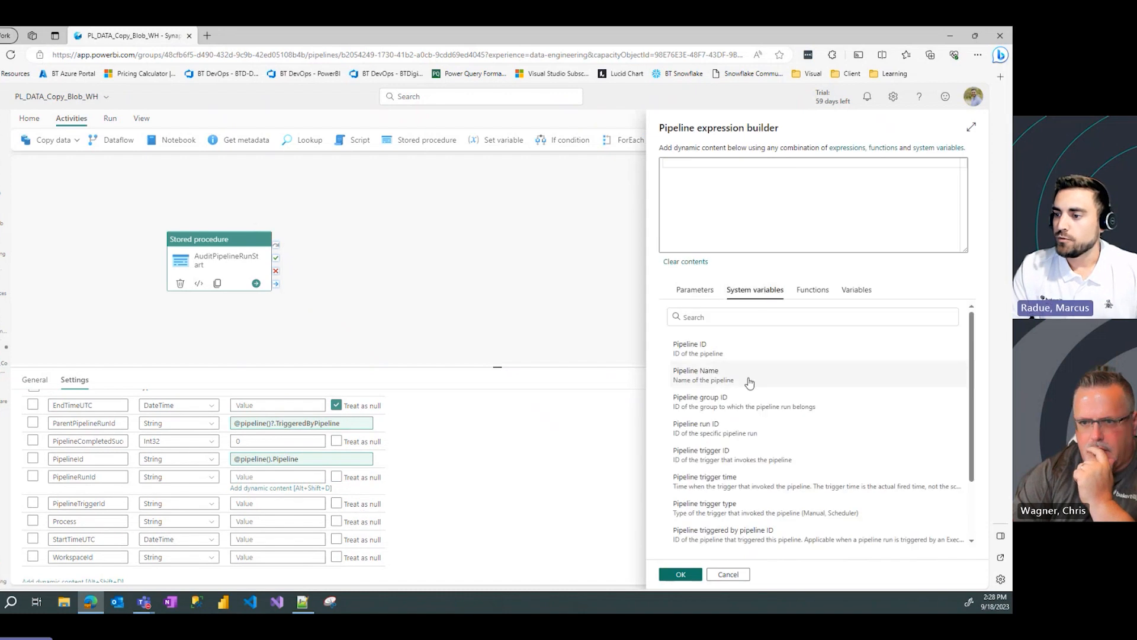
{"action": "scroll", "coordinate": [758, 439], "scroll_direction": "down", "scroll_amount": 2}
{"action": "scroll", "coordinate": [802, 455], "scroll_direction": "up", "scroll_amount": 2}
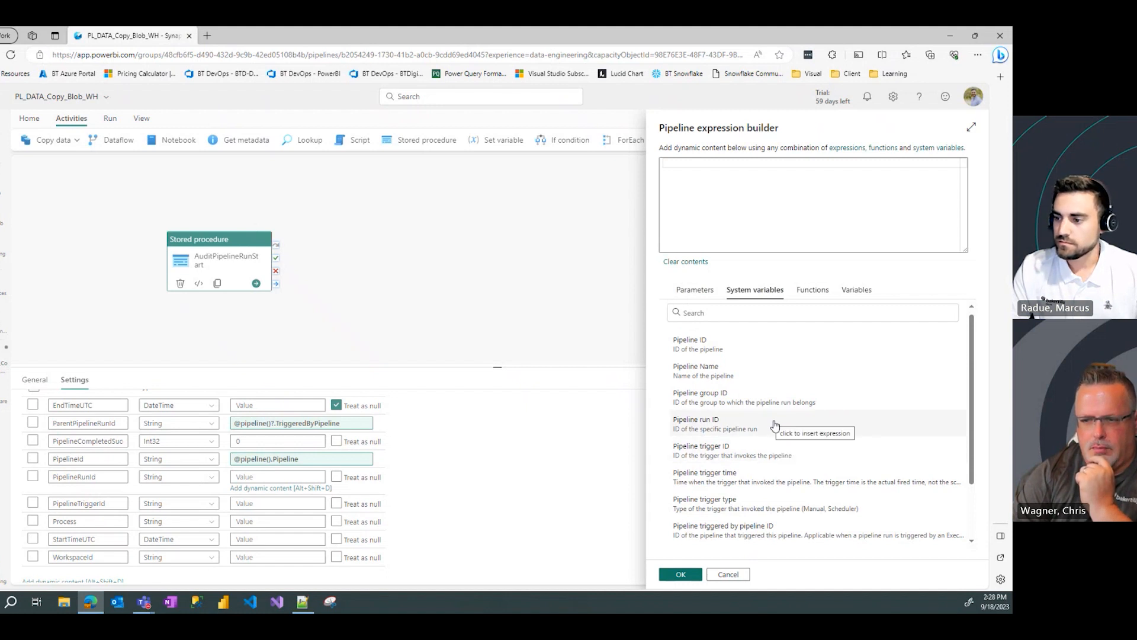
{"action": "left_click", "coordinate": [774, 424]}
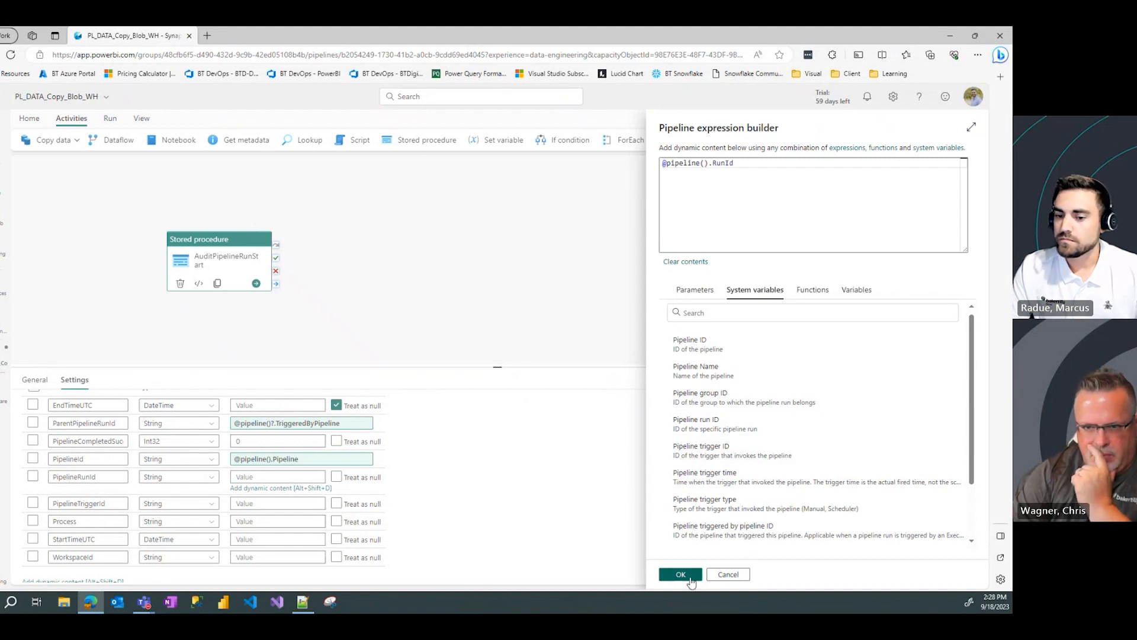
{"action": "left_click", "coordinate": [681, 575]}
{"action": "left_click", "coordinate": [266, 495]}
{"action": "left_click", "coordinate": [278, 506]}
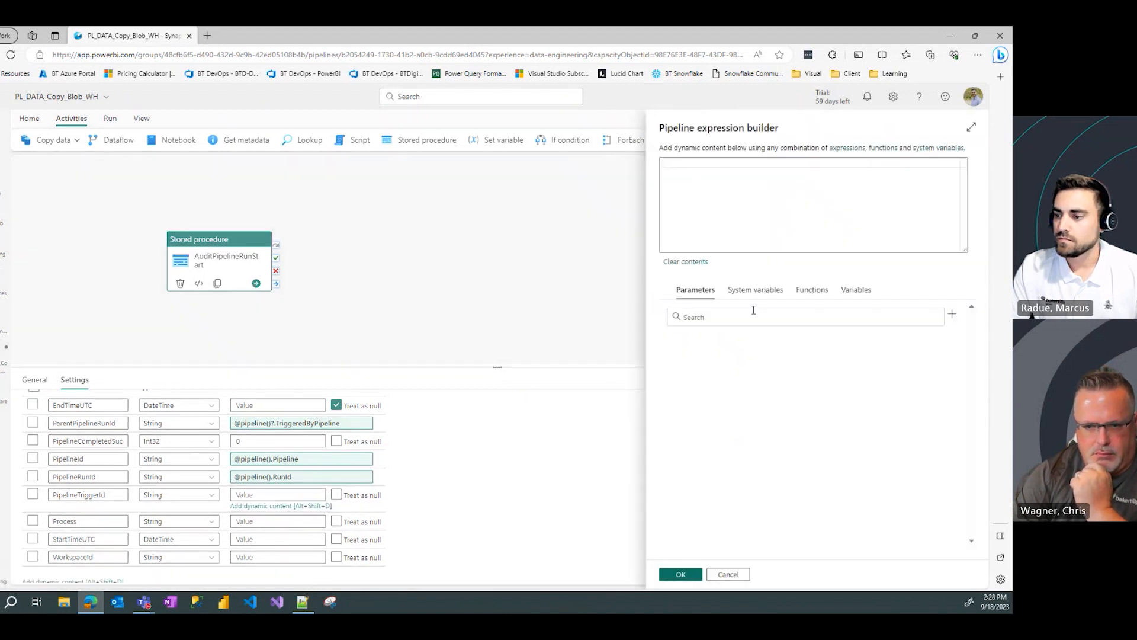
{"action": "left_click", "coordinate": [755, 290]}
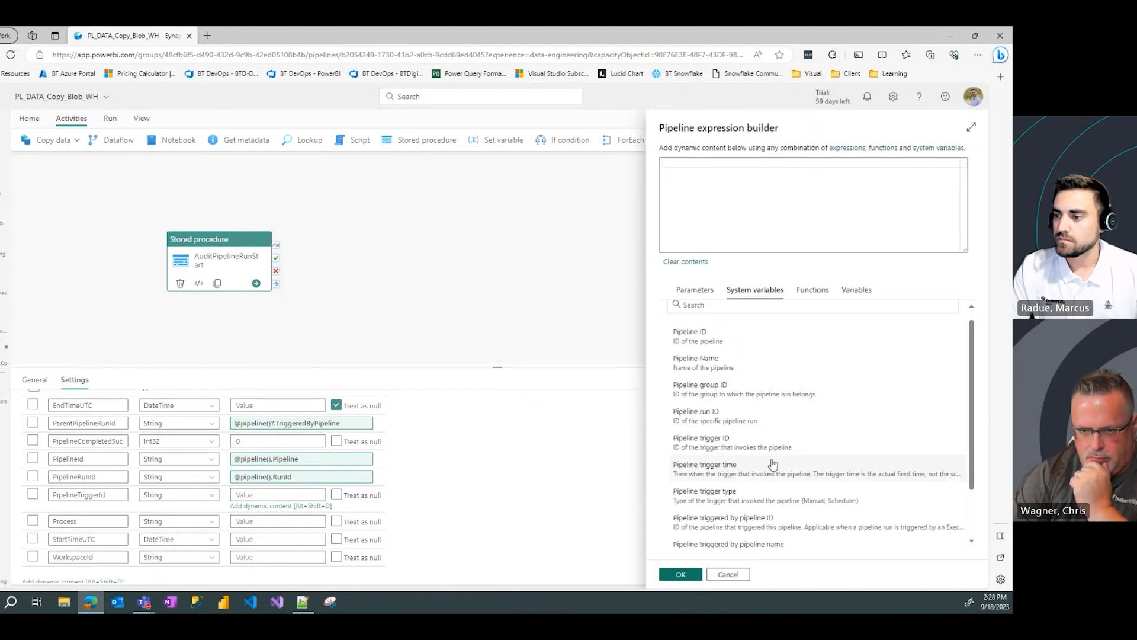
{"action": "scroll", "coordinate": [772, 464], "scroll_direction": "down", "scroll_amount": 2}
{"action": "left_click", "coordinate": [714, 379]}
{"action": "left_click", "coordinate": [681, 574]}
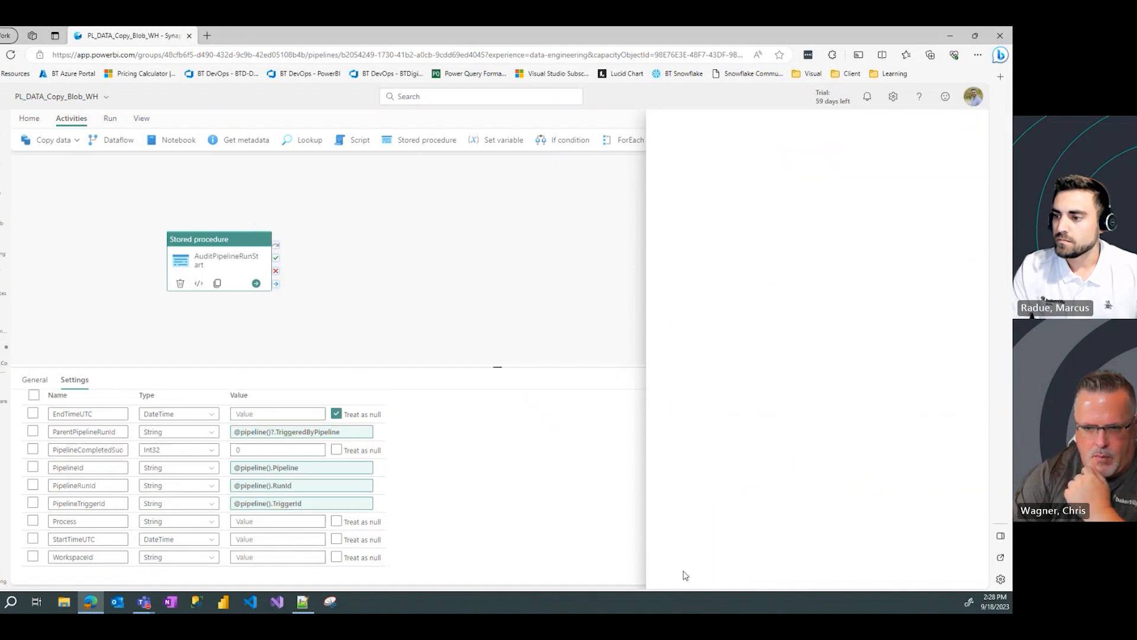
Enter "Copy blob files into data warehouse" as the value of the Process parameter
{"action": "left_click", "coordinate": [256, 513]}
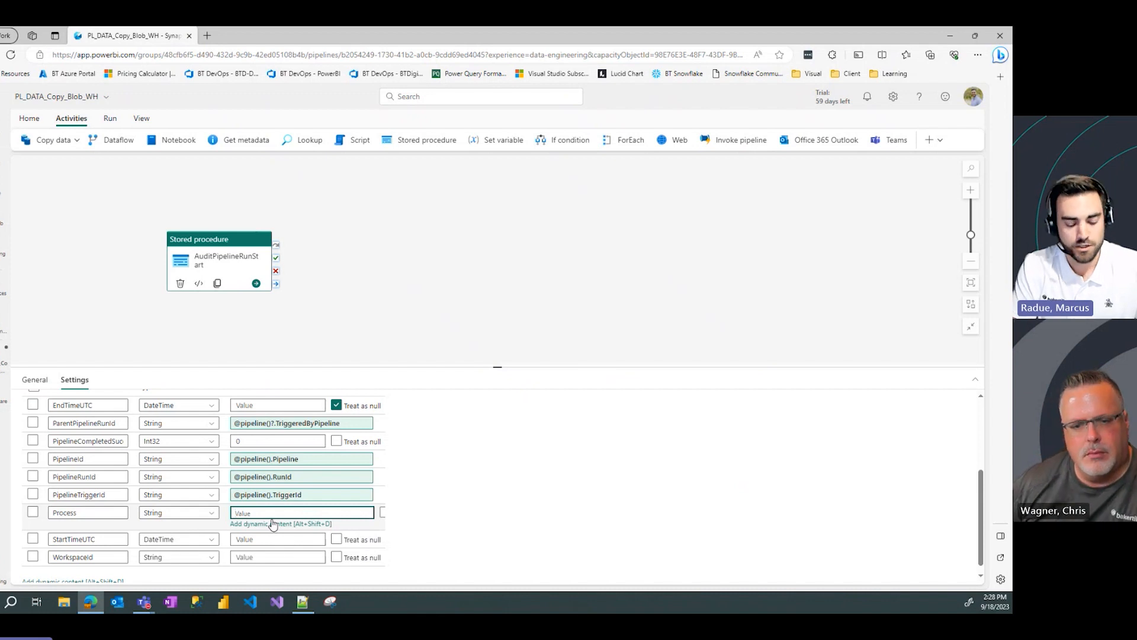
{"action": "type", "text": "Copy"}
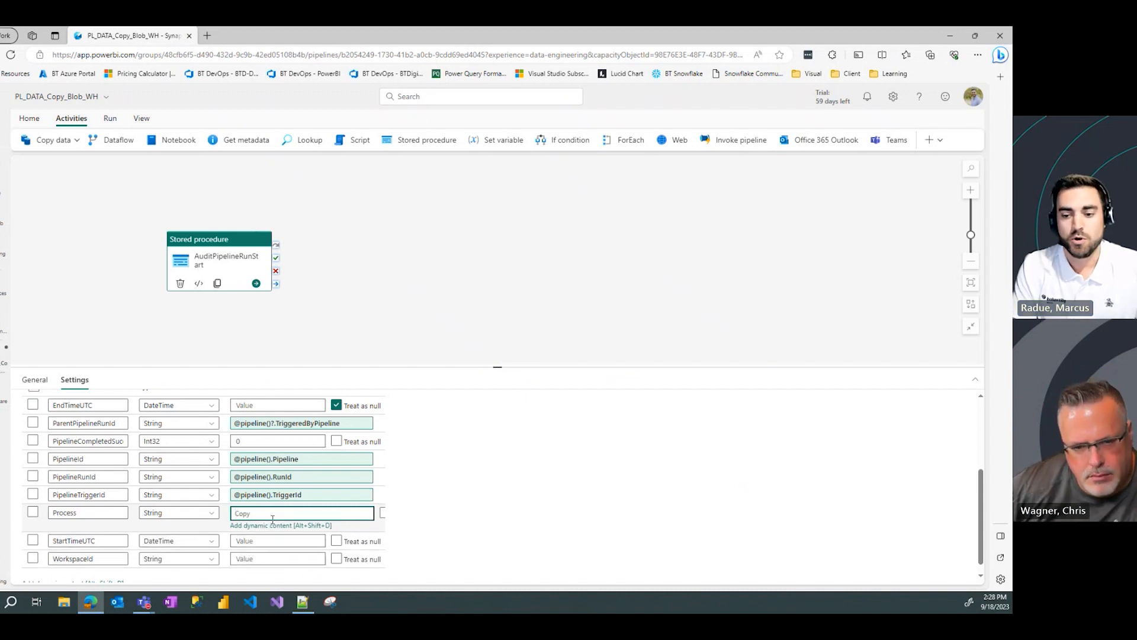
{"action": "type", "text": " blob"}
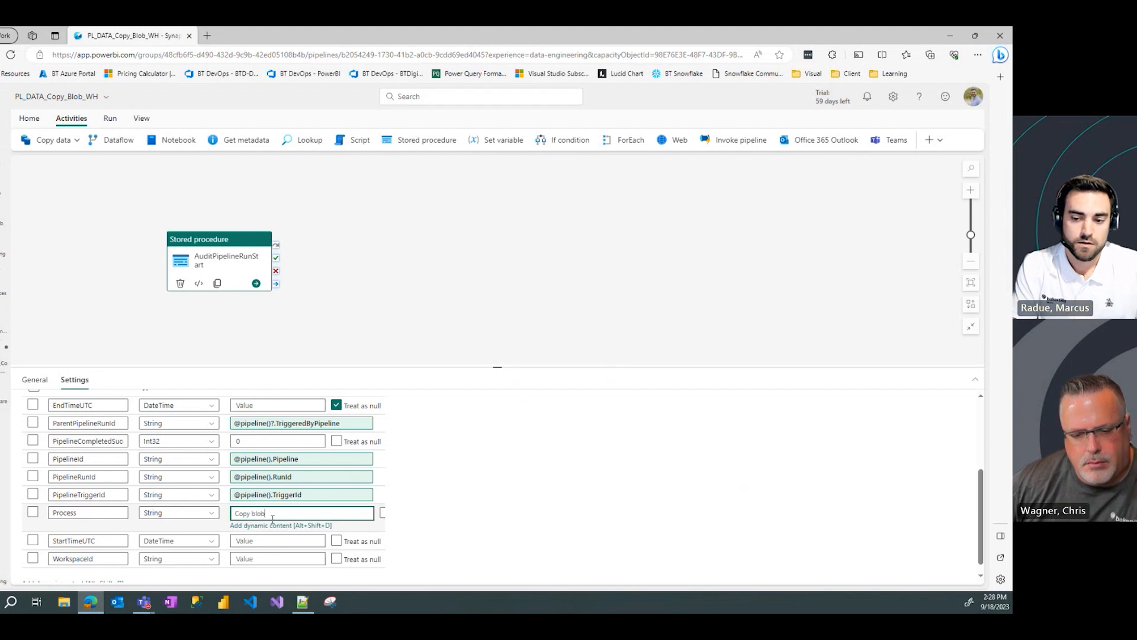
{"action": "type", "text": " files into dat"}
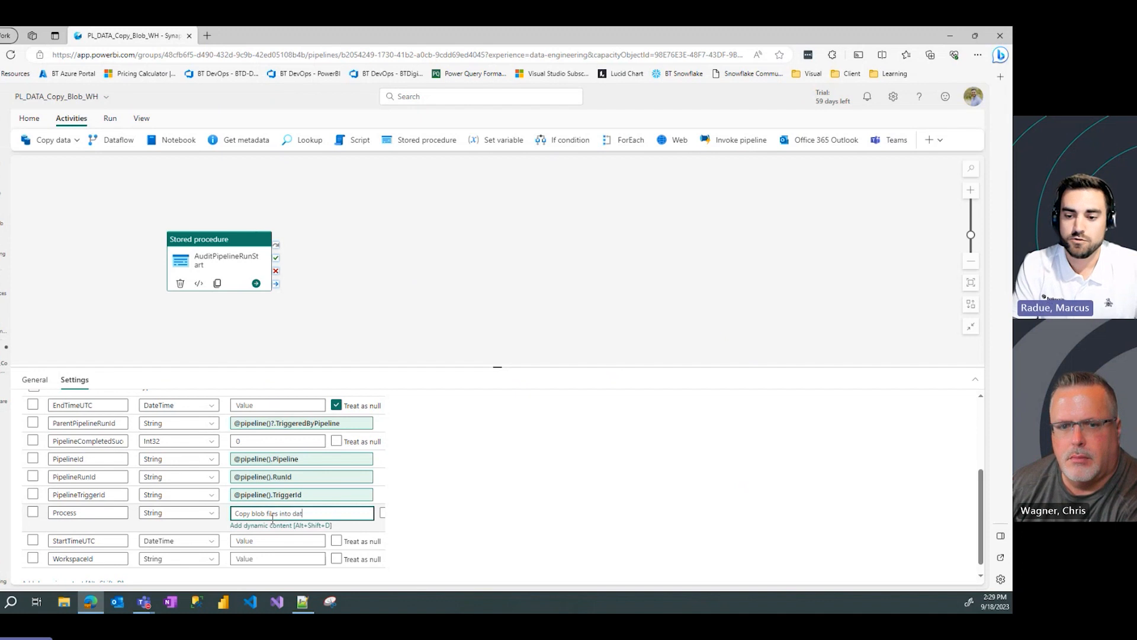
{"action": "type", "text": "a warehouse"}
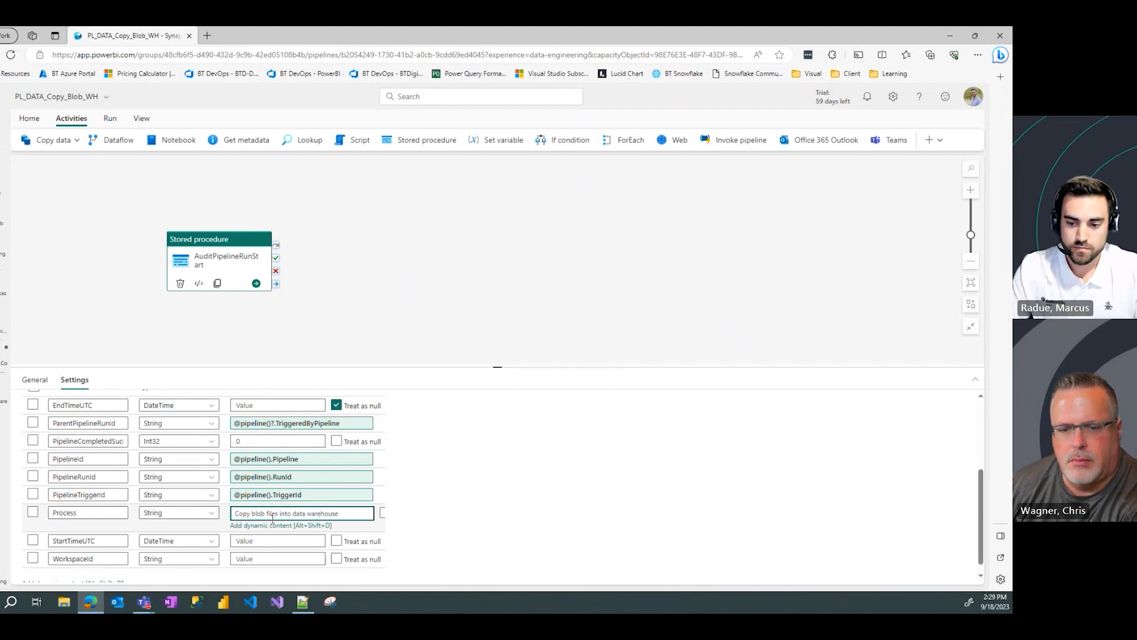
{"action": "left_click", "coordinate": [286, 538]}
{"action": "left_click", "coordinate": [279, 542]}
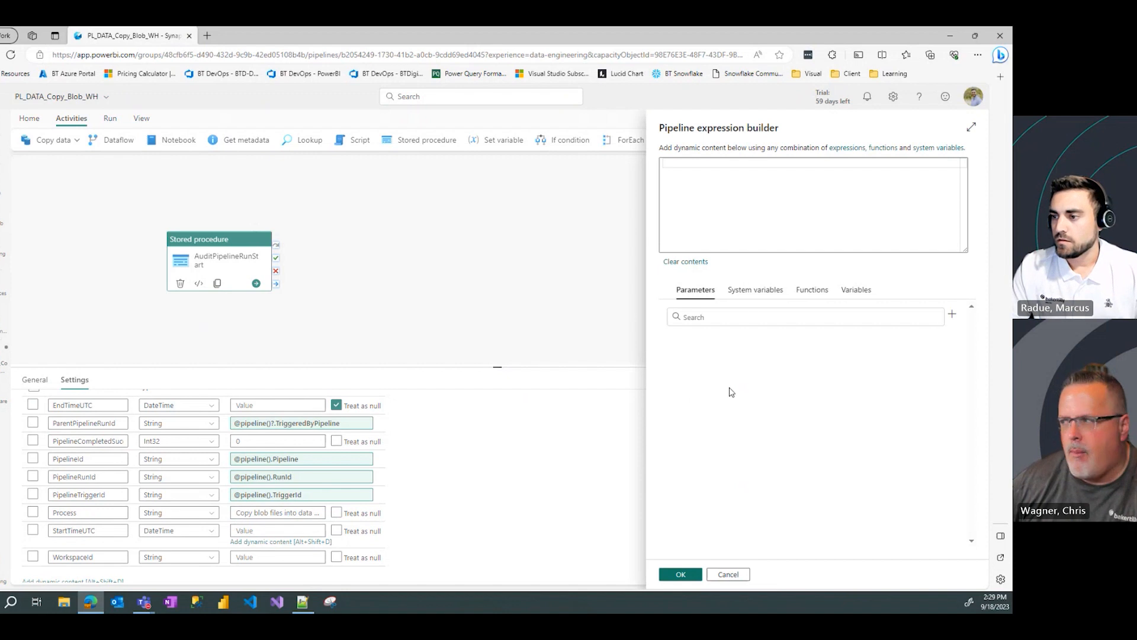
{"action": "left_click", "coordinate": [755, 290]}
{"action": "scroll", "coordinate": [829, 420], "scroll_direction": "down", "scroll_amount": 1}
{"action": "scroll", "coordinate": [829, 431], "scroll_direction": "down", "scroll_amount": 1}
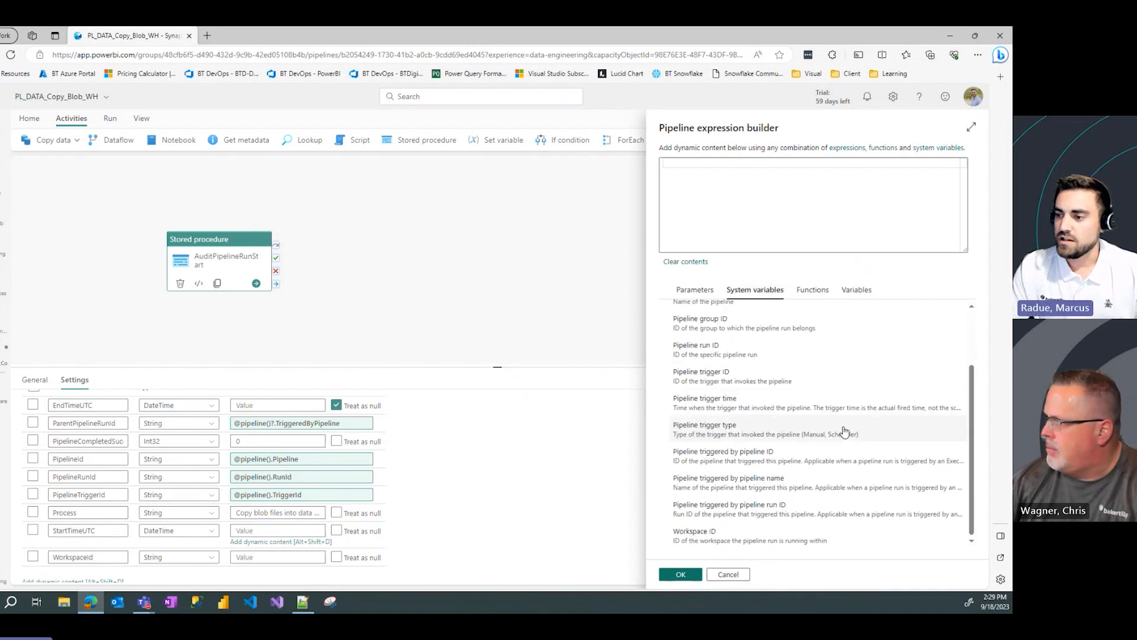
{"action": "left_click", "coordinate": [742, 407]}
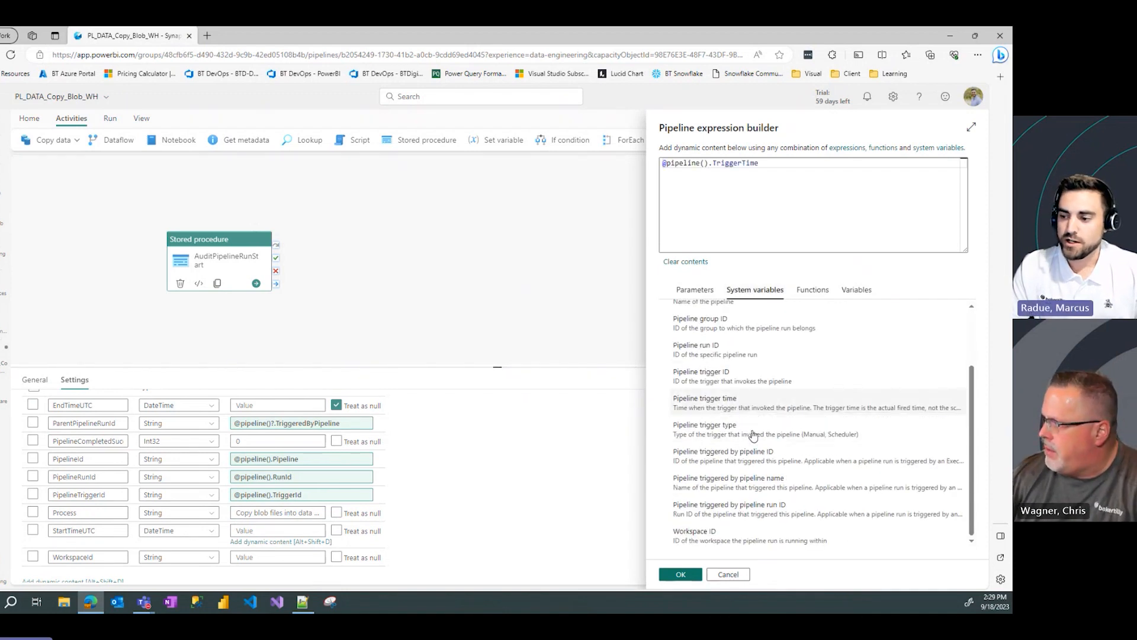
{"action": "left_click", "coordinate": [680, 575]}
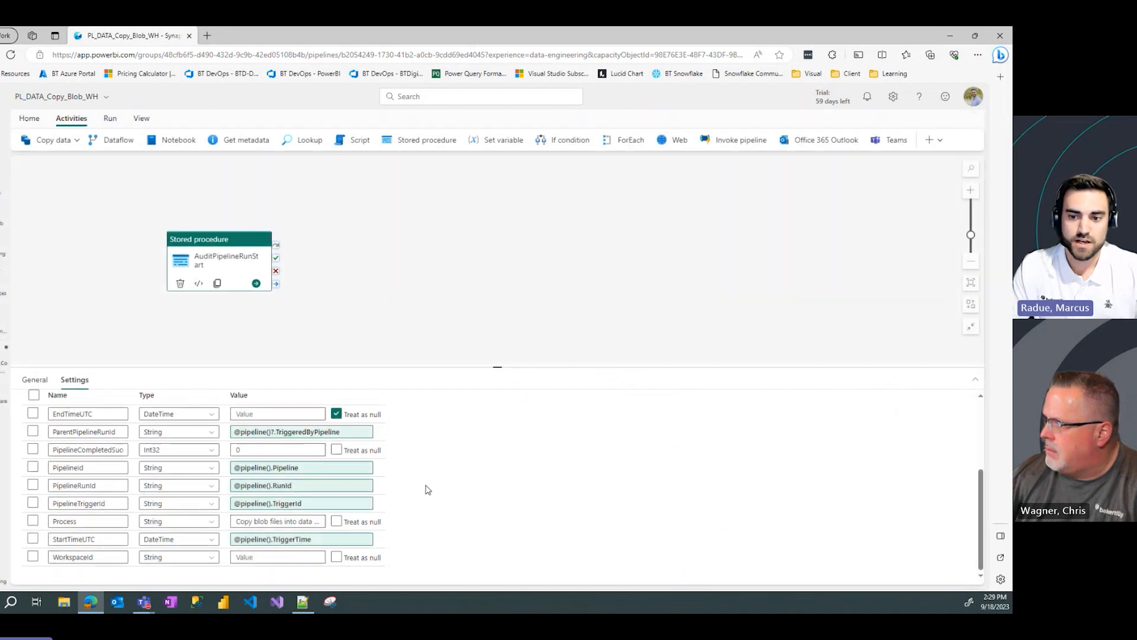
{"action": "left_click", "coordinate": [278, 548]}
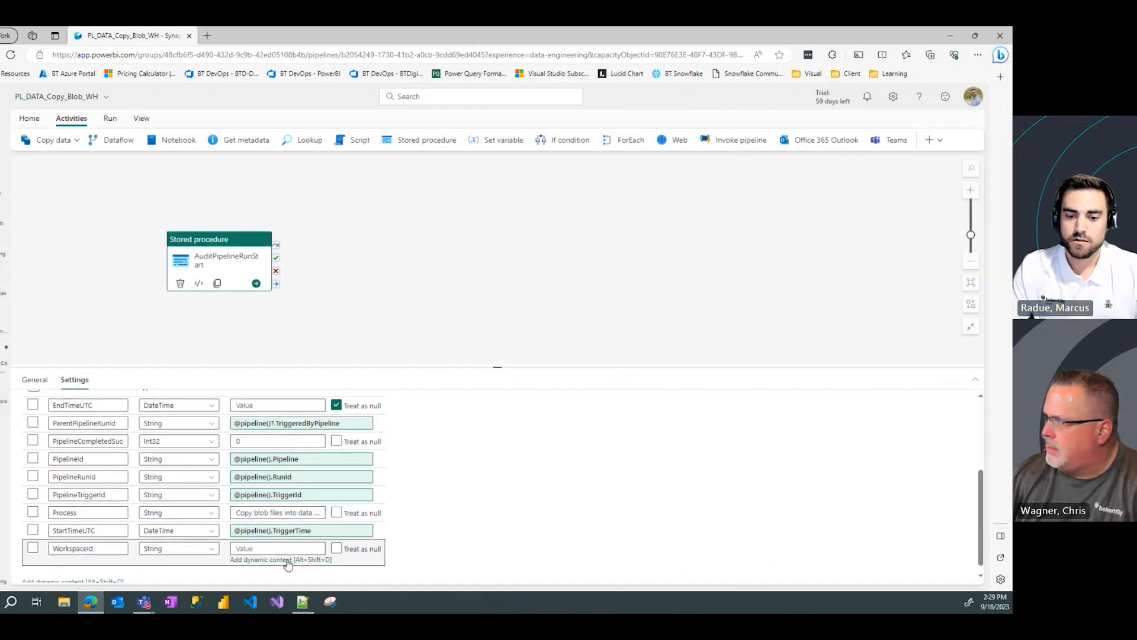
{"action": "left_click", "coordinate": [281, 559]}
{"action": "left_click", "coordinate": [755, 290]}
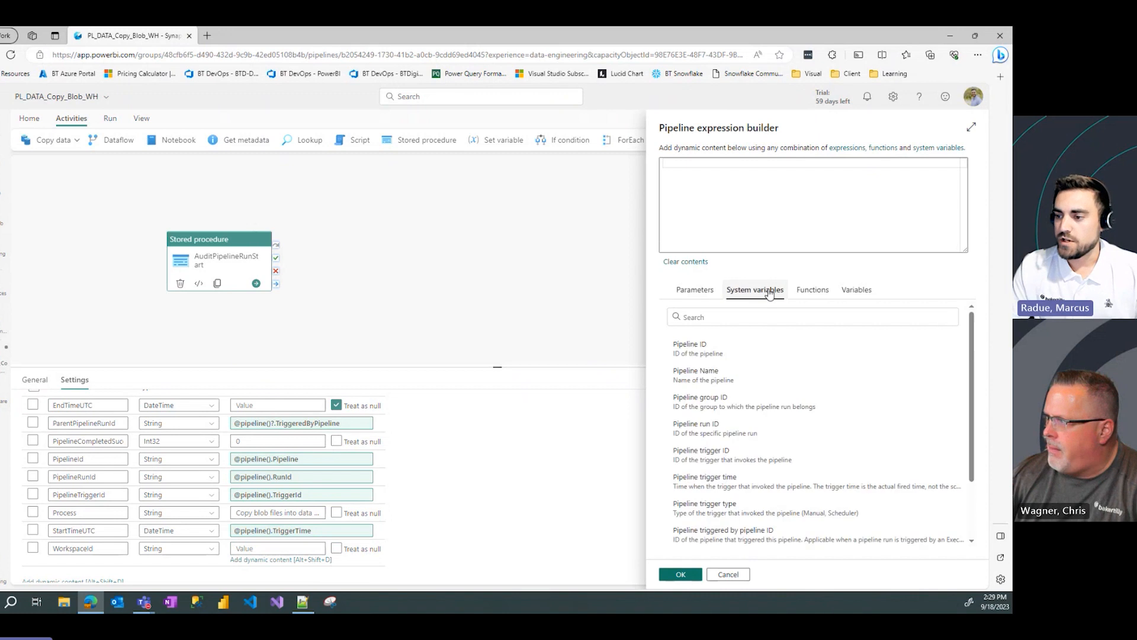
{"action": "scroll", "coordinate": [808, 414], "scroll_direction": "down", "scroll_amount": 3}
{"action": "left_click", "coordinate": [755, 536]}
{"action": "left_click", "coordinate": [680, 574]}
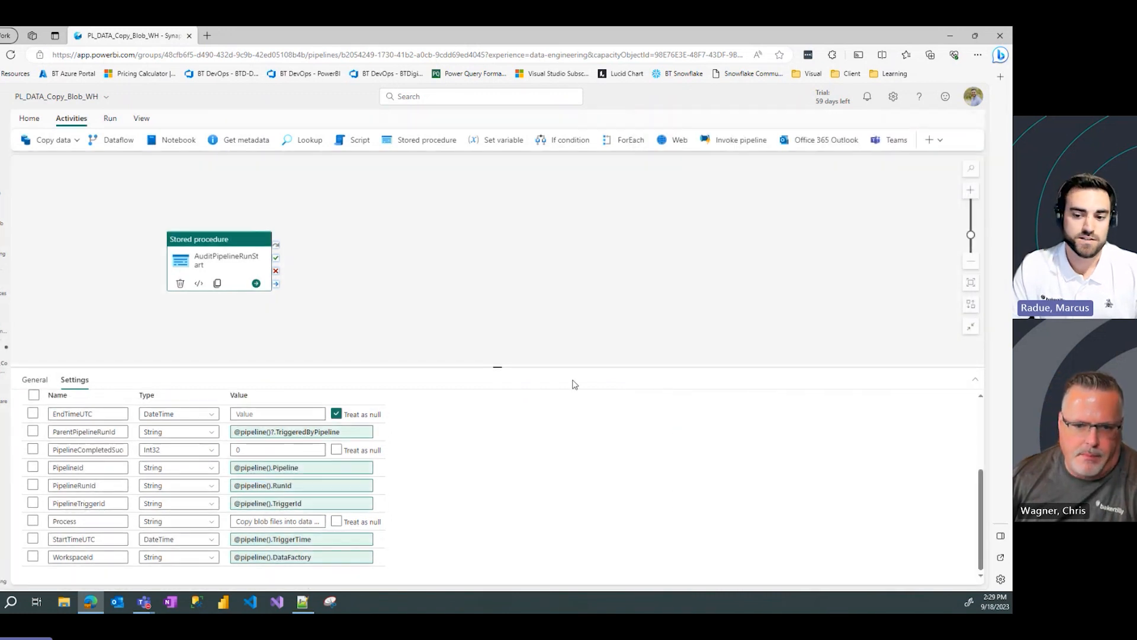
Add a Lookup activity beside AuditPipelineRunStart and connect it to that activity's On success output
{"action": "scroll", "coordinate": [597, 471], "scroll_direction": "up", "scroll_amount": 3}
{"action": "scroll", "coordinate": [521, 322], "scroll_direction": "up", "scroll_amount": 2}
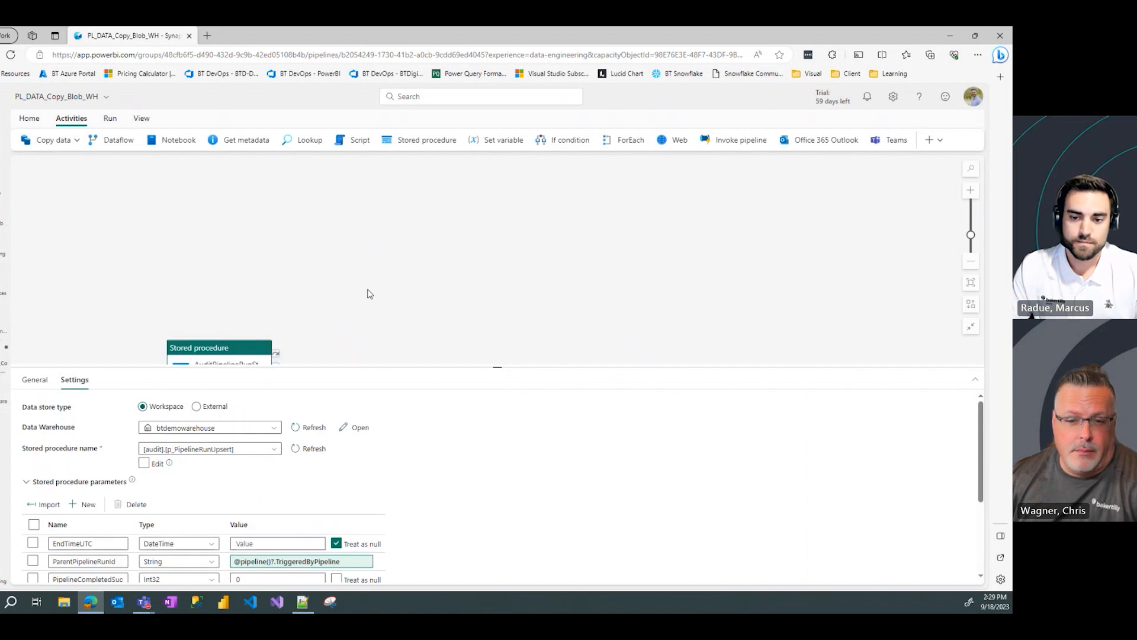
{"action": "scroll", "coordinate": [284, 327], "scroll_direction": "down", "scroll_amount": 2}
{"action": "left_click", "coordinate": [37, 381]}
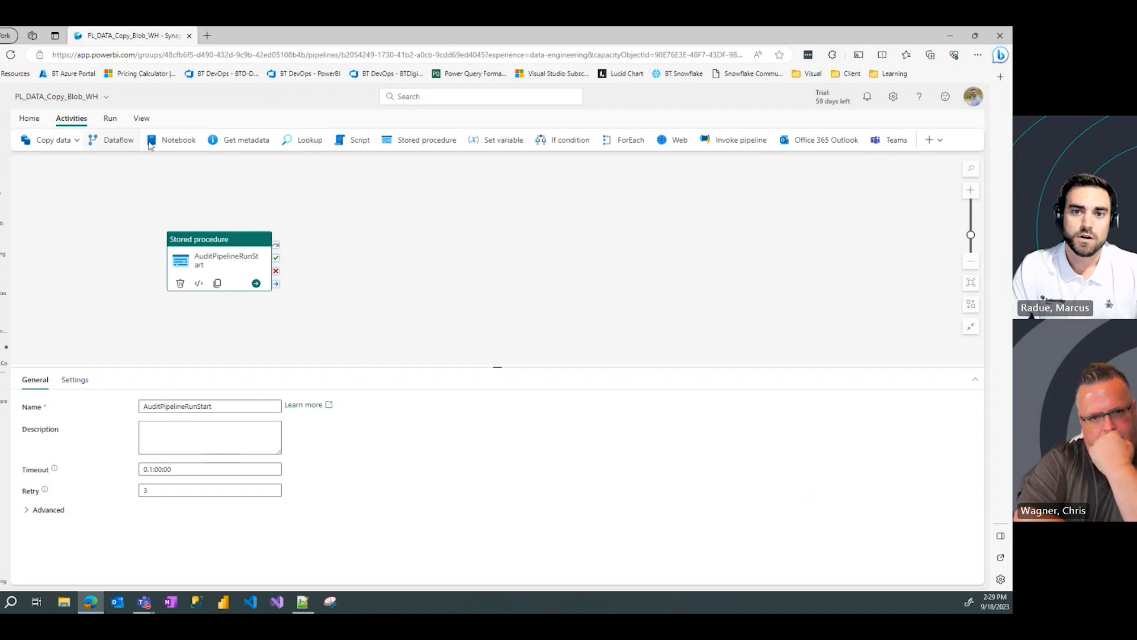
{"action": "left_click", "coordinate": [302, 140]}
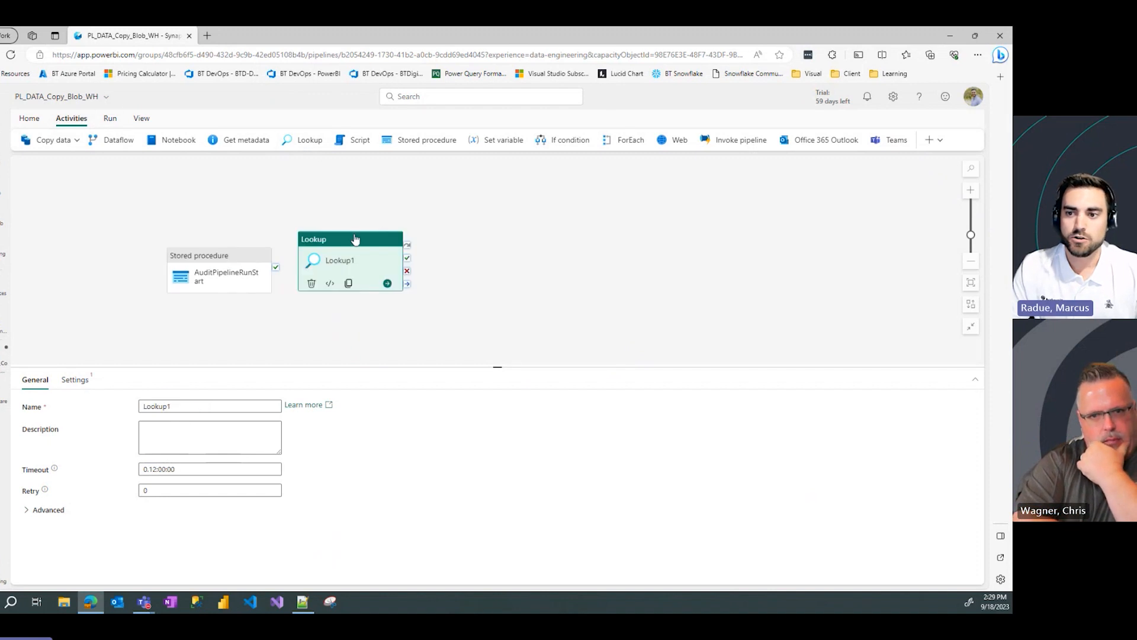
{"action": "left_click_drag", "start_coordinate": [355, 241], "coordinate": [389, 242]}
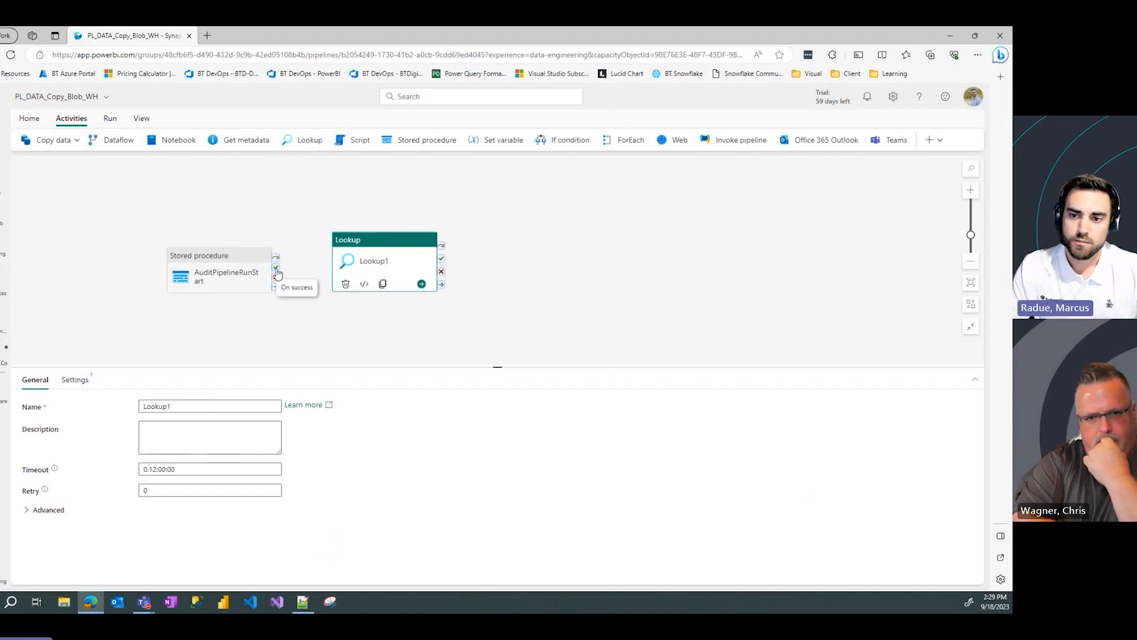
{"action": "left_click_drag", "start_coordinate": [276, 268], "coordinate": [370, 246]}
{"action": "left_click", "coordinate": [387, 256]}
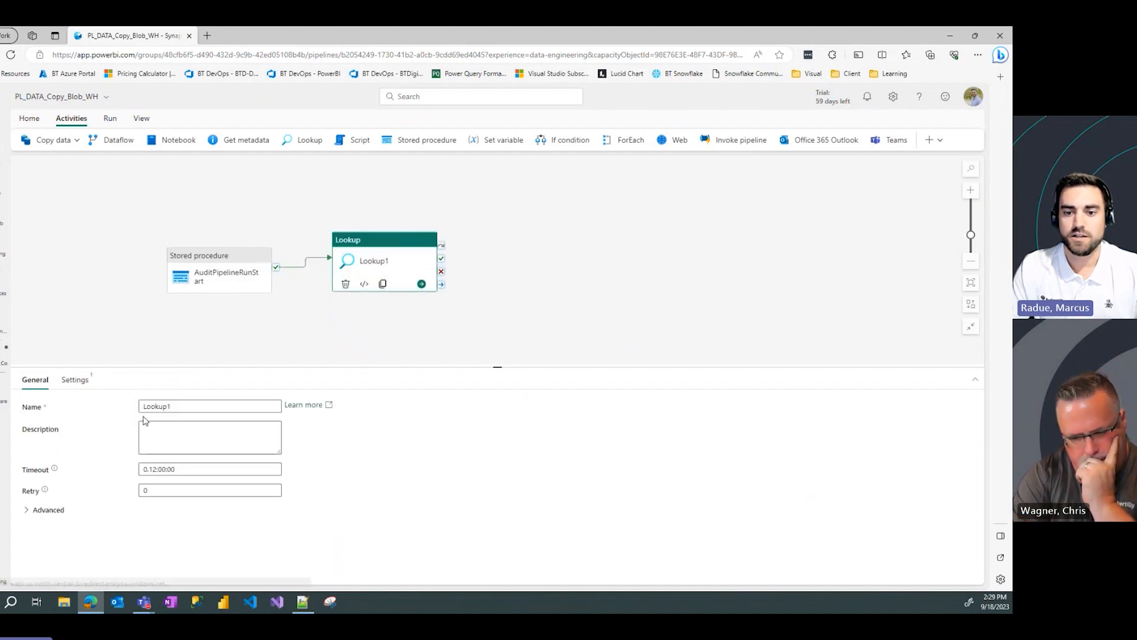
Rename the Lookup activity as "Lookup metadataLoadTable"
{"action": "left_click", "coordinate": [211, 406]}
{"action": "left_click_drag", "start_coordinate": [211, 405], "coordinate": [118, 401]}
{"action": "left_click", "coordinate": [196, 407]}
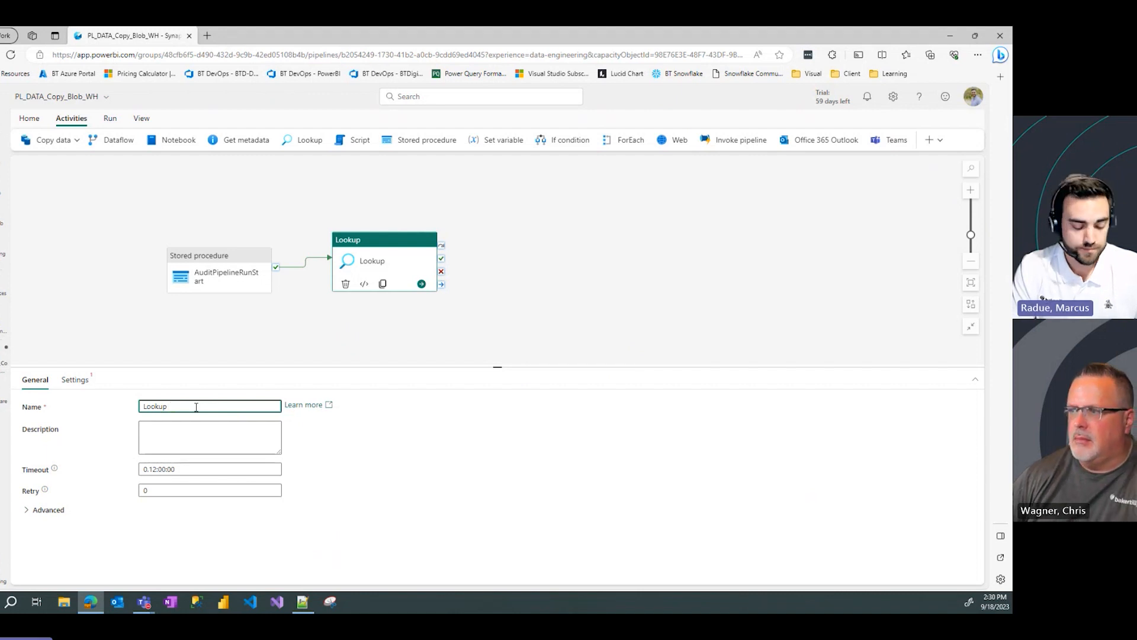
{"action": "type", "text": "metadat"}
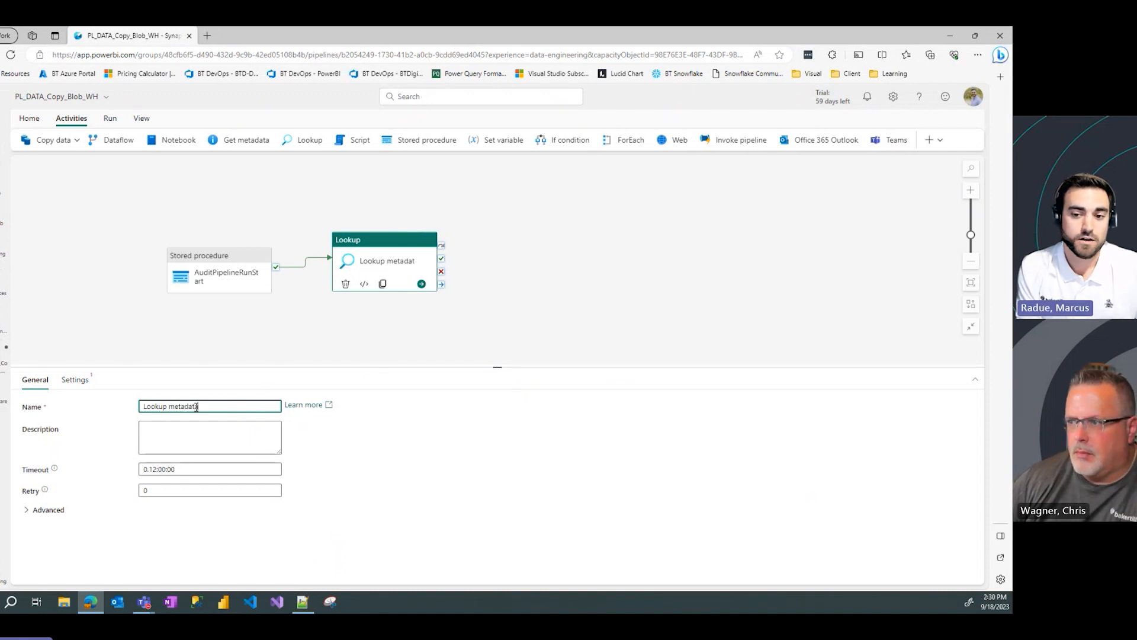
{"action": "type", "text": "aLoadTa"}
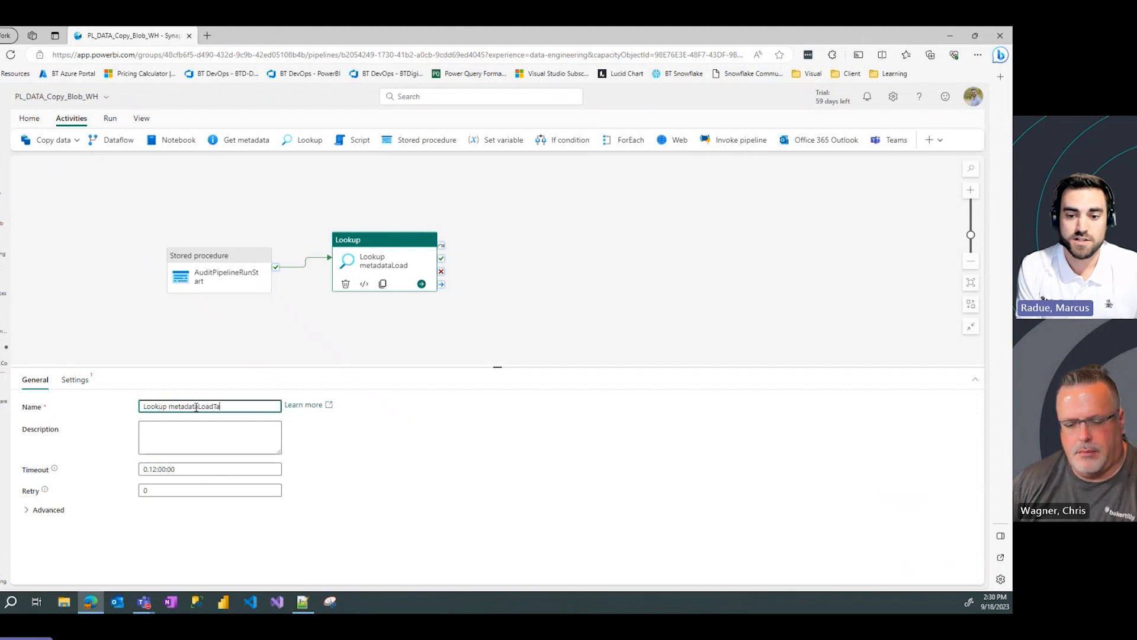
{"action": "type", "text": "ble"}
Set the Lookup activity's timeout to 0.01:00:00 and its retry count to 2
{"action": "left_click", "coordinate": [158, 468]}
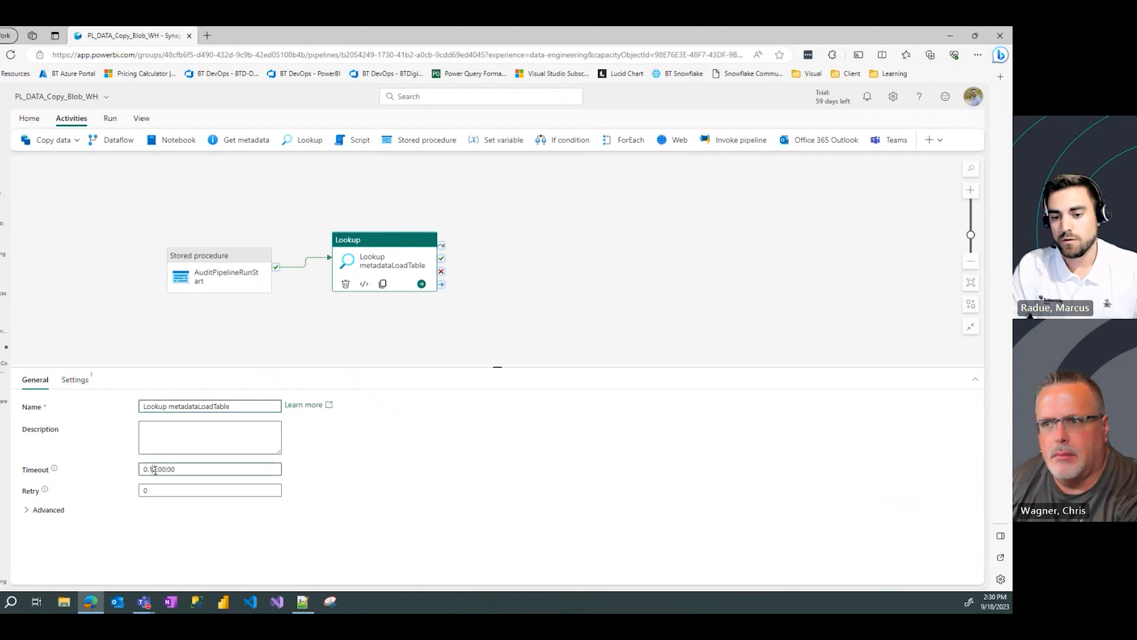
{"action": "left_click_drag", "start_coordinate": [157, 468], "coordinate": [149, 469]}
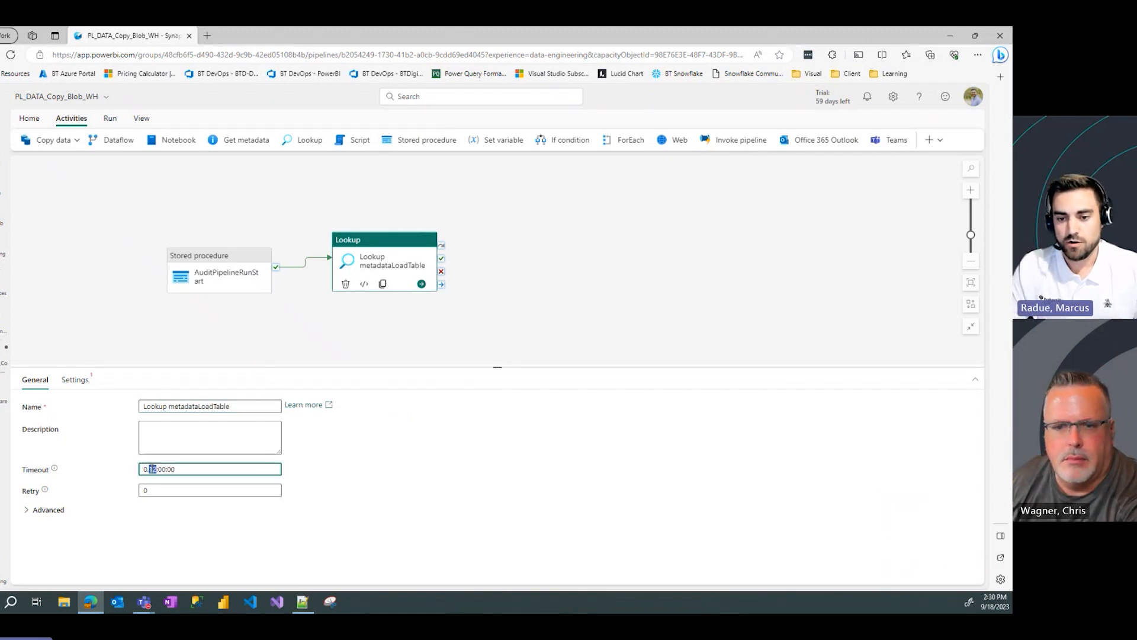
{"action": "type", "text": "1"}
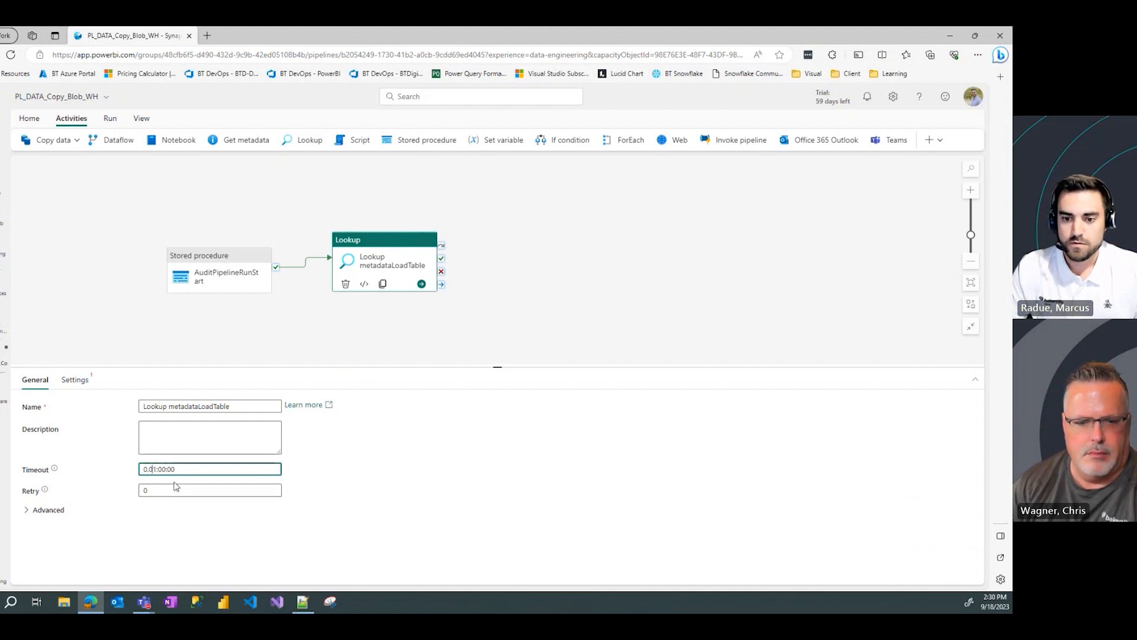
{"action": "left_click", "coordinate": [164, 490]}
{"action": "type", "text": "2"}
Point the Lookup at a workspace data store of type Data Warehouse, using btdemowarehouse
{"action": "left_click", "coordinate": [71, 382]}
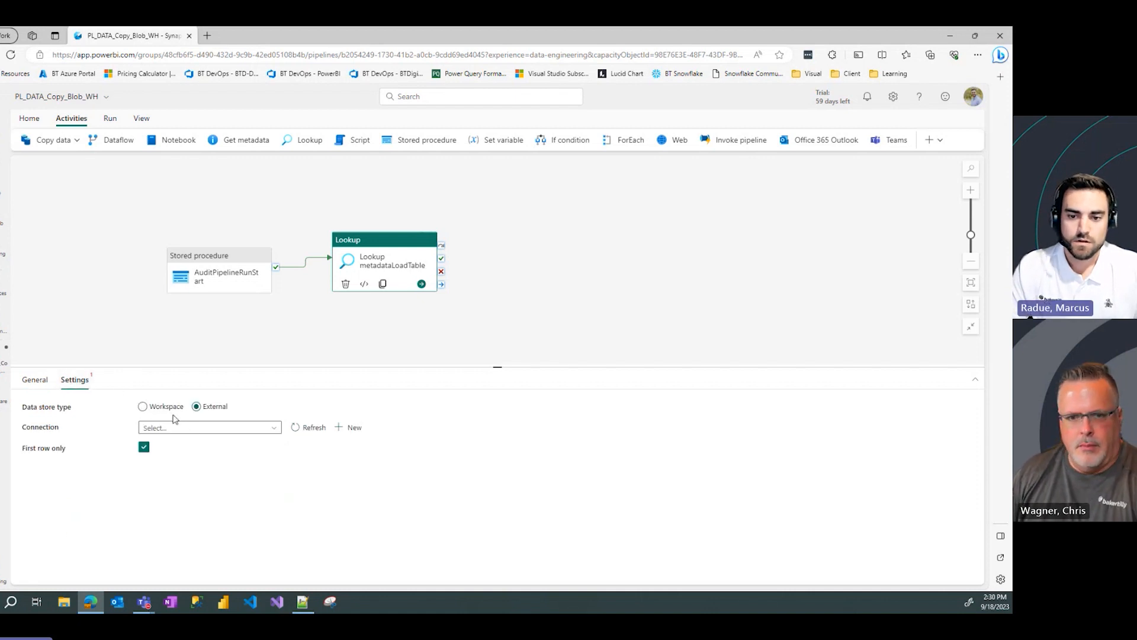
{"action": "left_click", "coordinate": [143, 406]}
{"action": "left_click", "coordinate": [204, 430]}
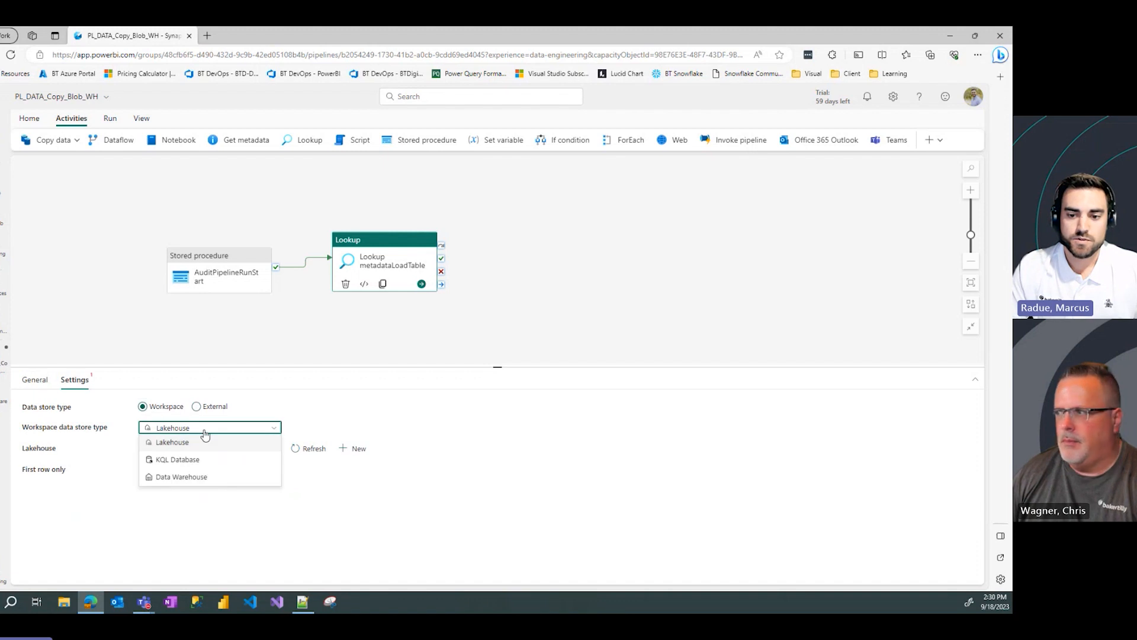
{"action": "left_click", "coordinate": [210, 476]}
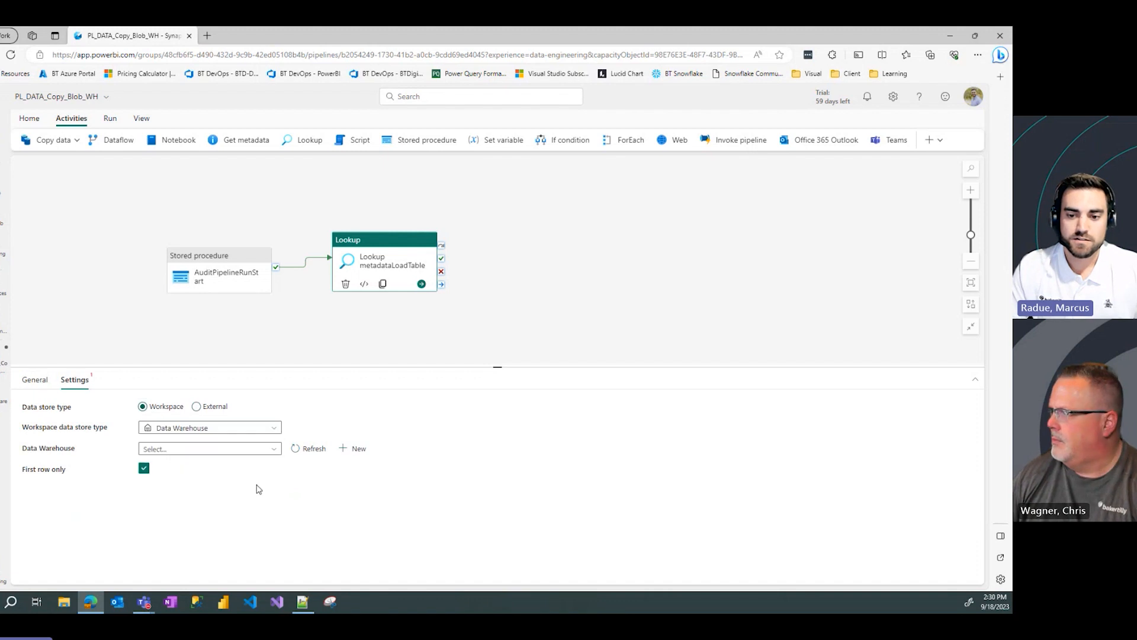
{"action": "left_click", "coordinate": [220, 452]}
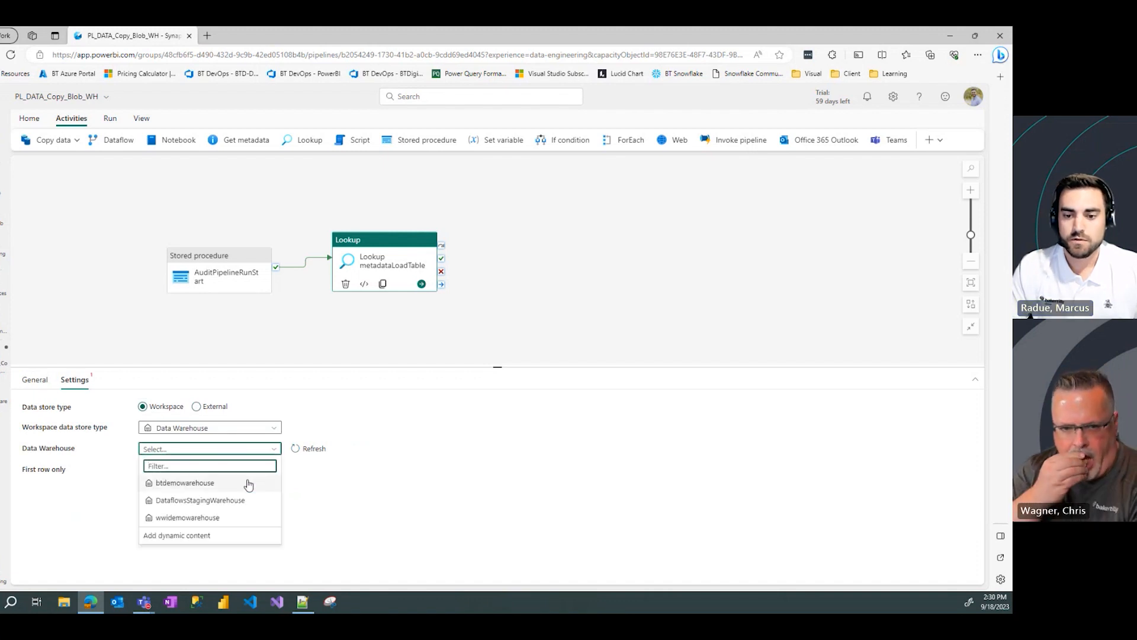
{"action": "left_click", "coordinate": [248, 484]}
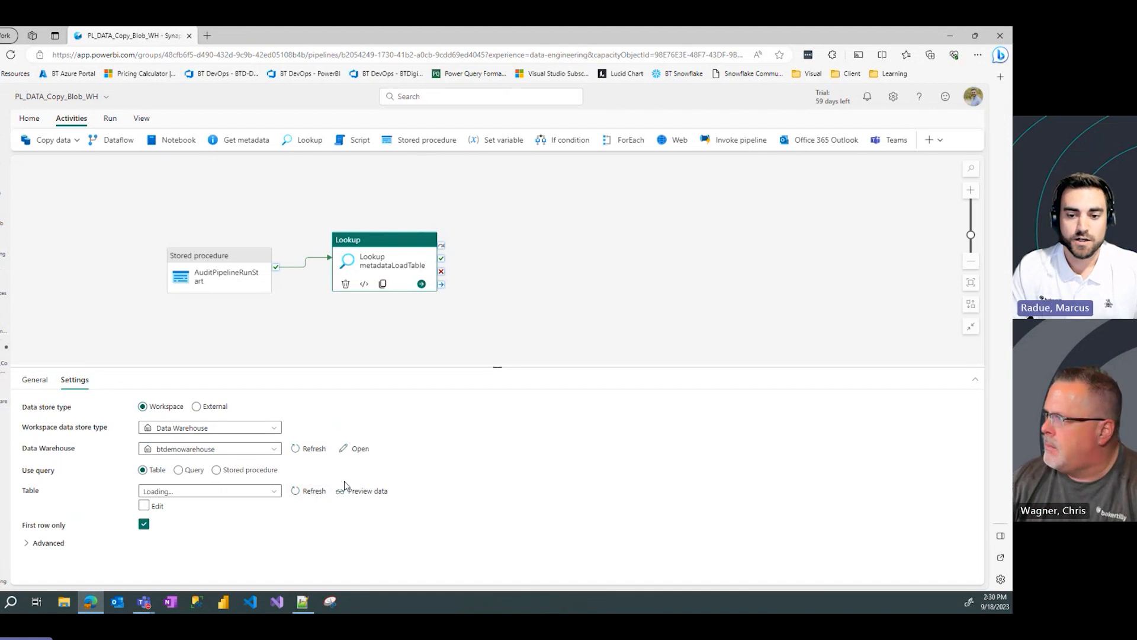
Choose metadata.LoadTable as the table the Lookup reads
{"action": "left_click", "coordinate": [228, 494]}
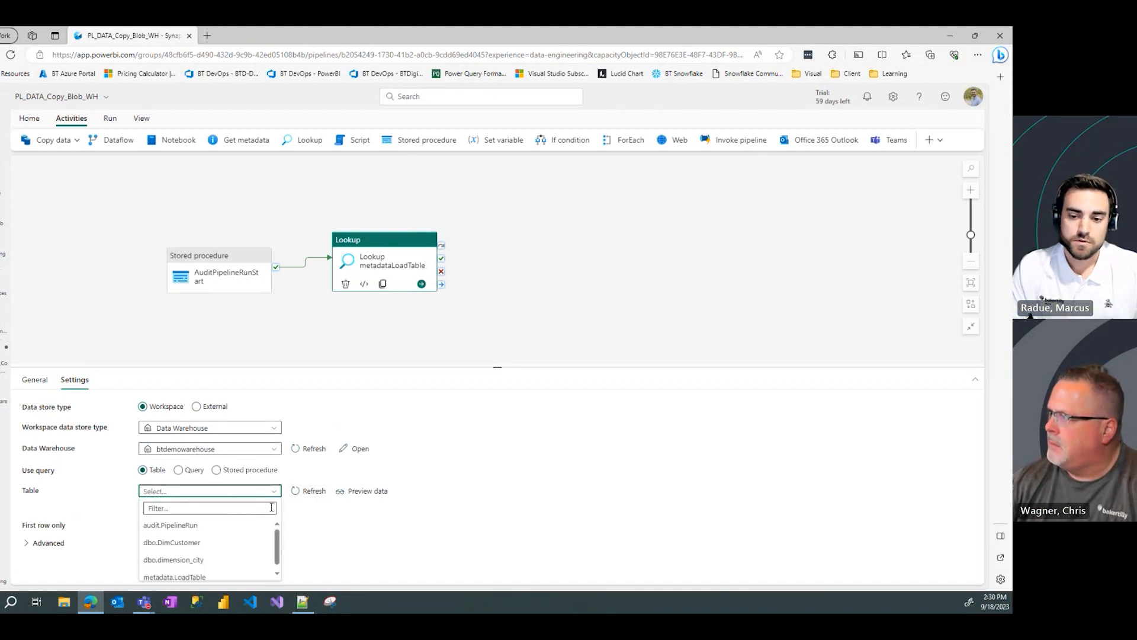
{"action": "scroll", "coordinate": [278, 554], "scroll_direction": "down", "scroll_amount": 1}
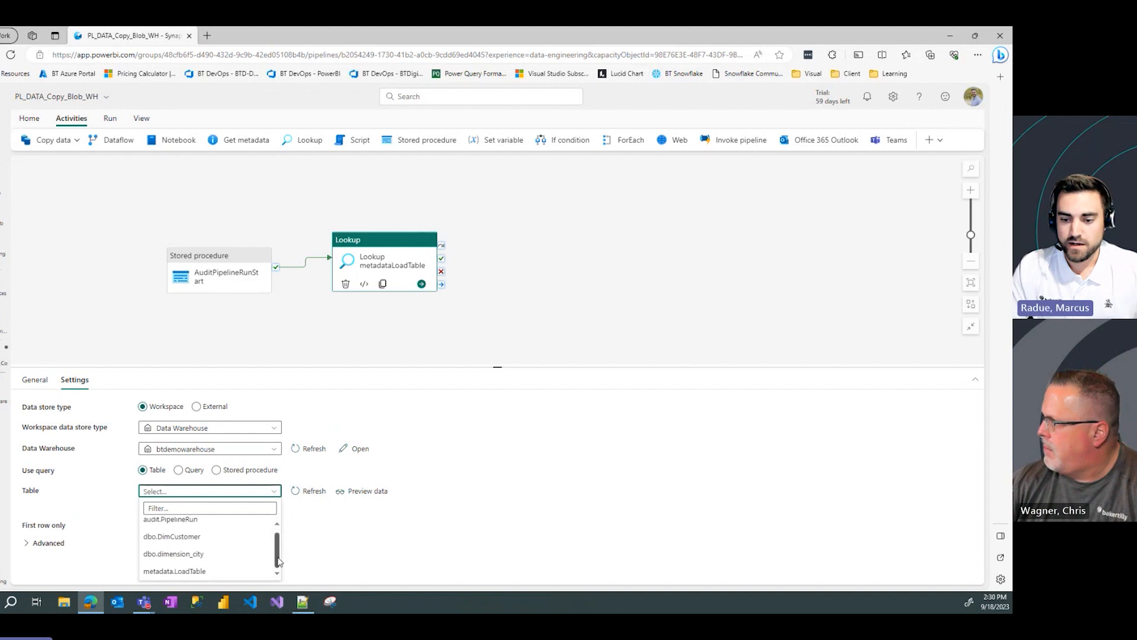
{"action": "left_click", "coordinate": [227, 575]}
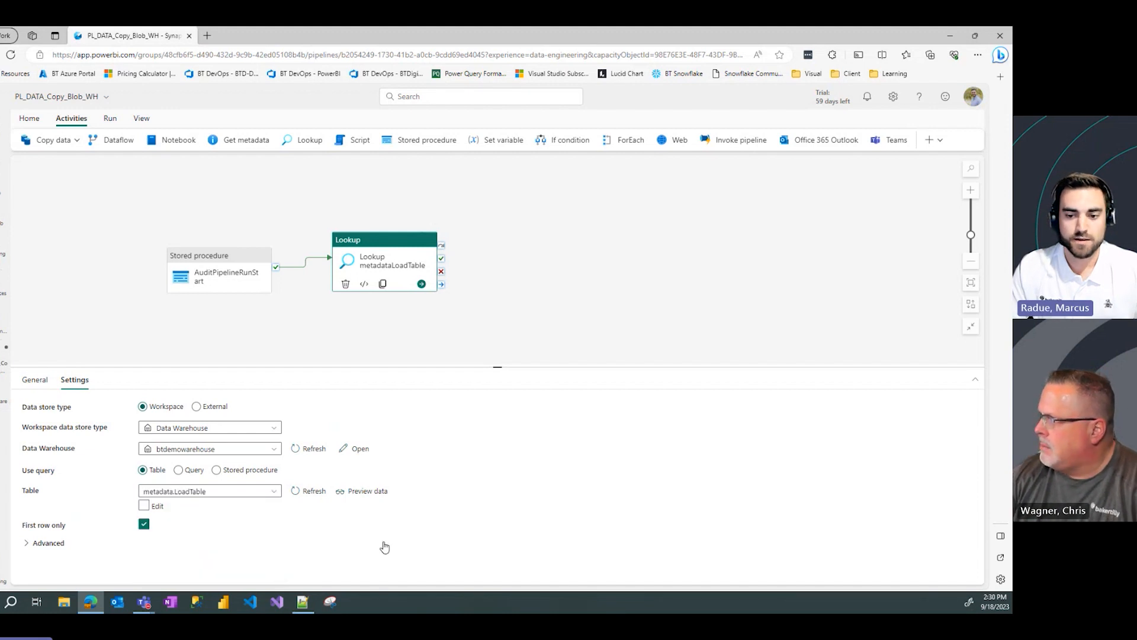
Disable First row only for the Lookup and preview the data of the chosen table
{"action": "left_click", "coordinate": [143, 525]}
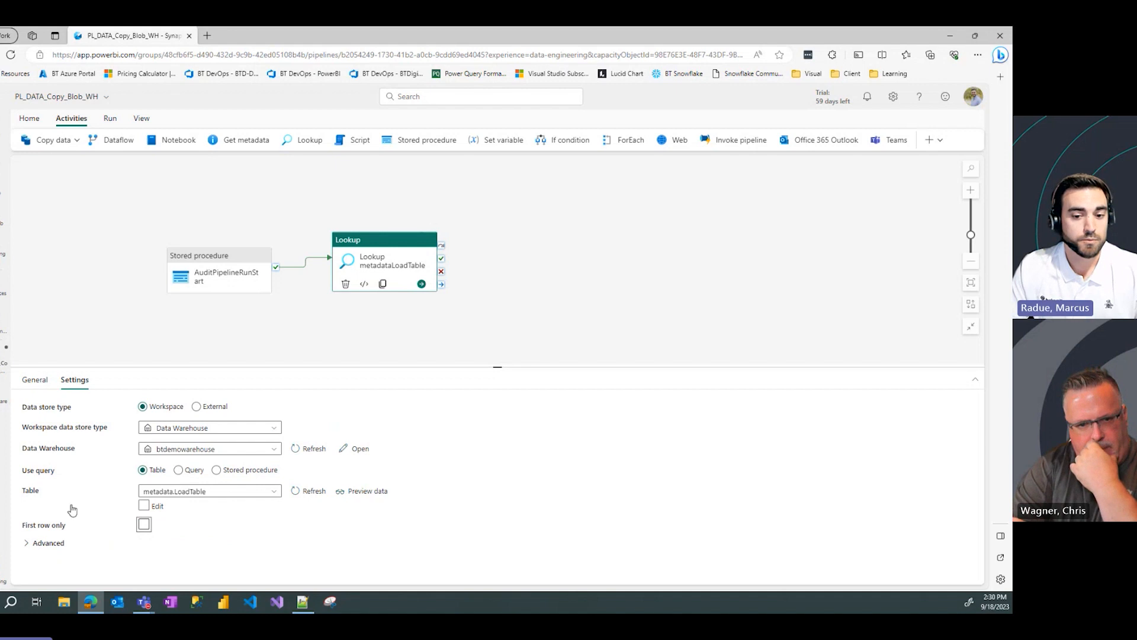
{"action": "left_click", "coordinate": [370, 497]}
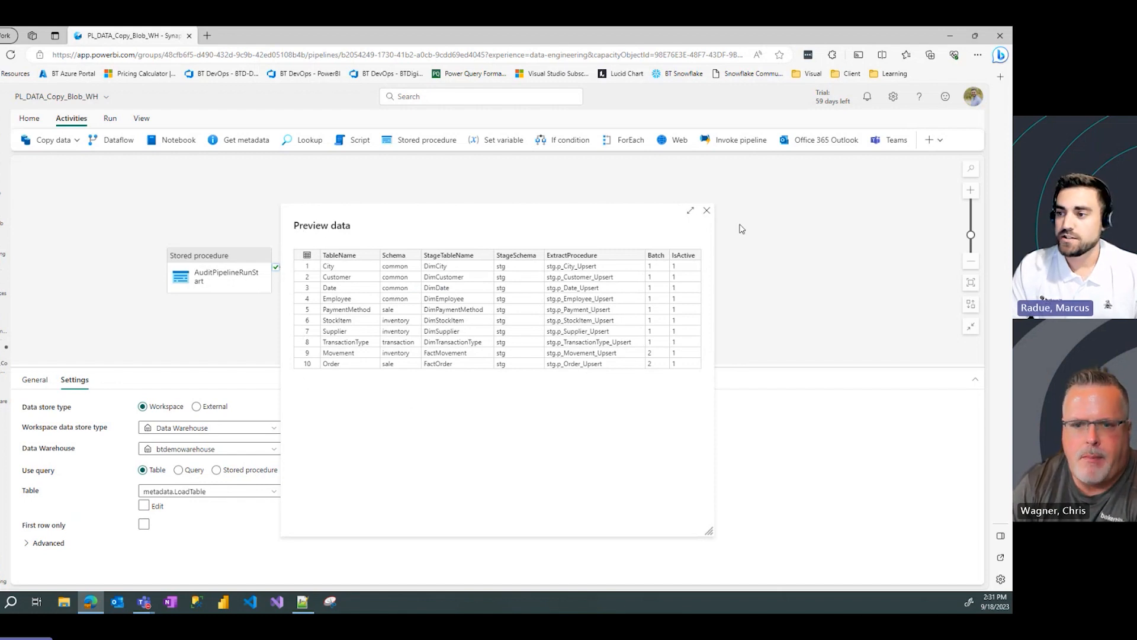
{"action": "left_click", "coordinate": [708, 212]}
Add a ForEach activity beside the Lookup and connect it to the Lookup's On success output
{"action": "left_click_drag", "start_coordinate": [406, 256], "coordinate": [367, 266]}
{"action": "left_click", "coordinate": [533, 281]}
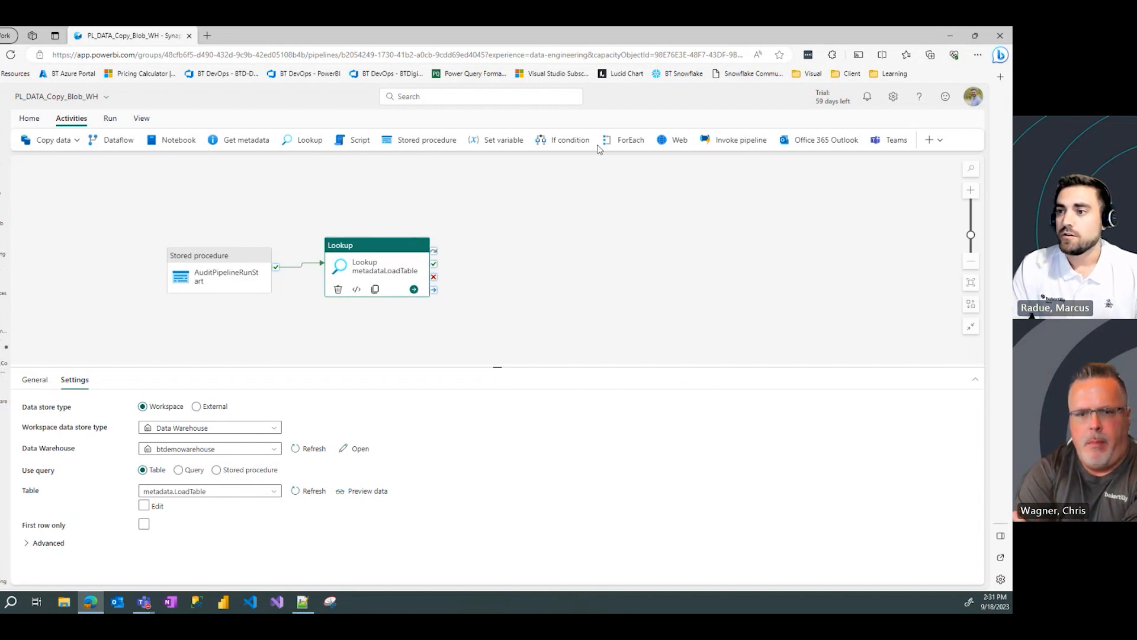
{"action": "left_click", "coordinate": [618, 141]}
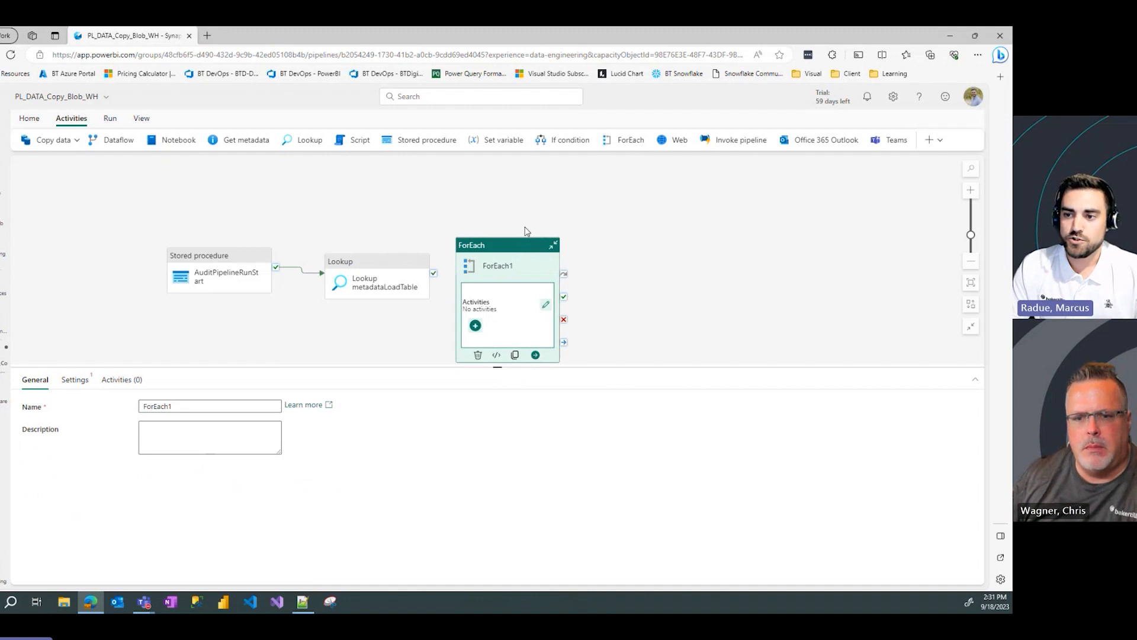
{"action": "left_click_drag", "start_coordinate": [507, 246], "coordinate": [529, 224]}
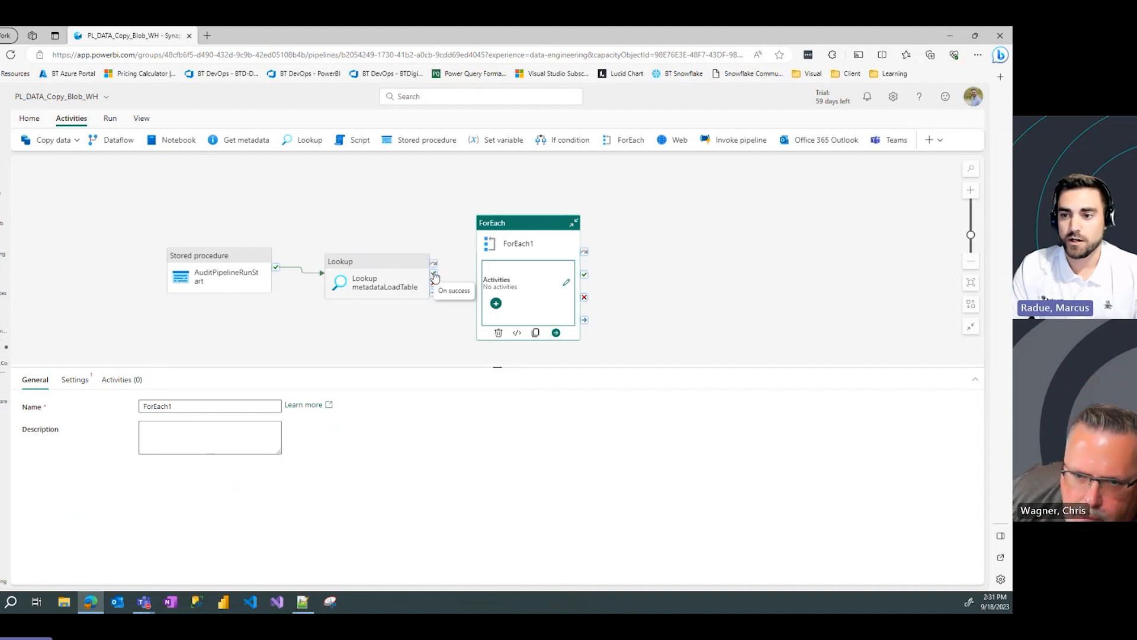
{"action": "left_click_drag", "start_coordinate": [434, 274], "coordinate": [484, 273]}
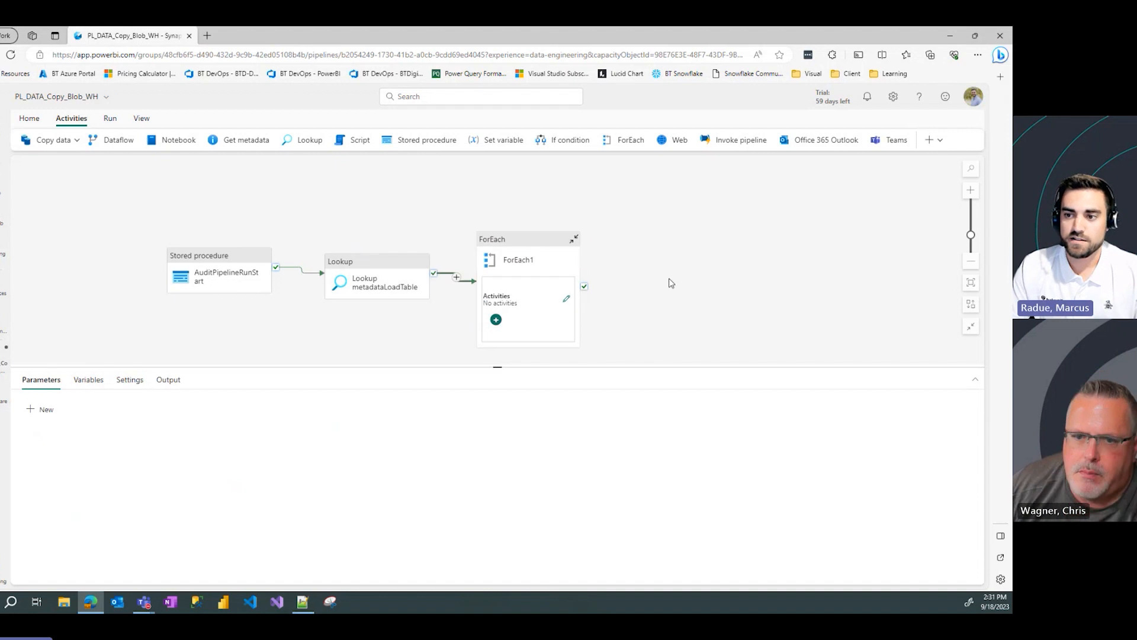
Reposition the ForEach activity slightly and rename it as "ForEach SourceFolder"
{"action": "left_click", "coordinate": [525, 240]}
{"action": "left_click_drag", "start_coordinate": [524, 239], "coordinate": [521, 241]}
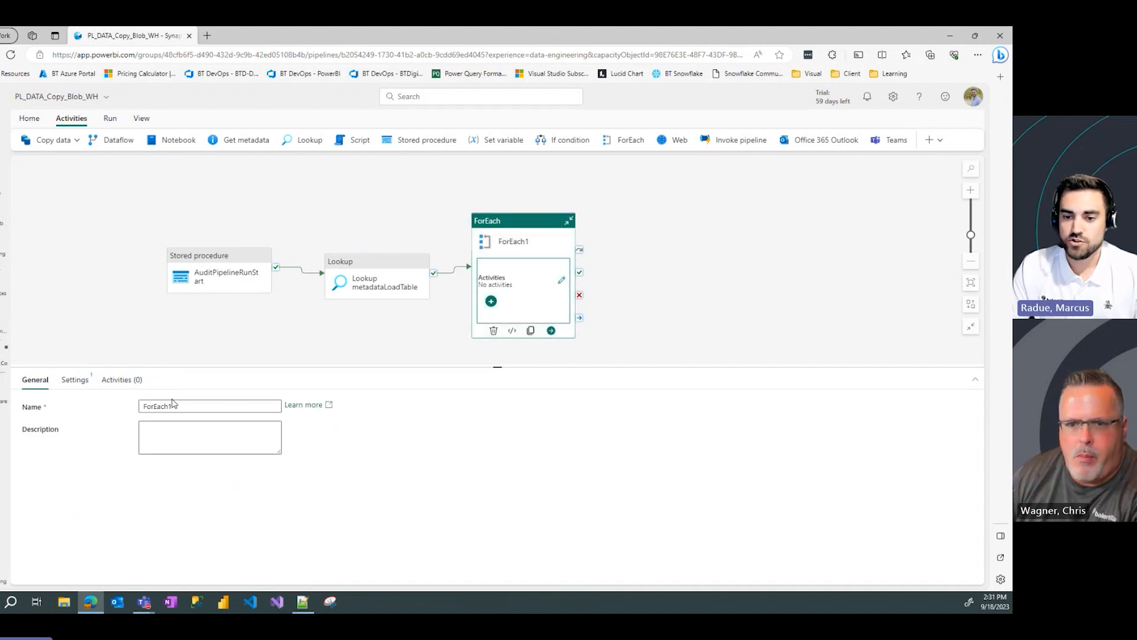
{"action": "left_click", "coordinate": [216, 409]}
{"action": "key", "text": "BackSpace"}
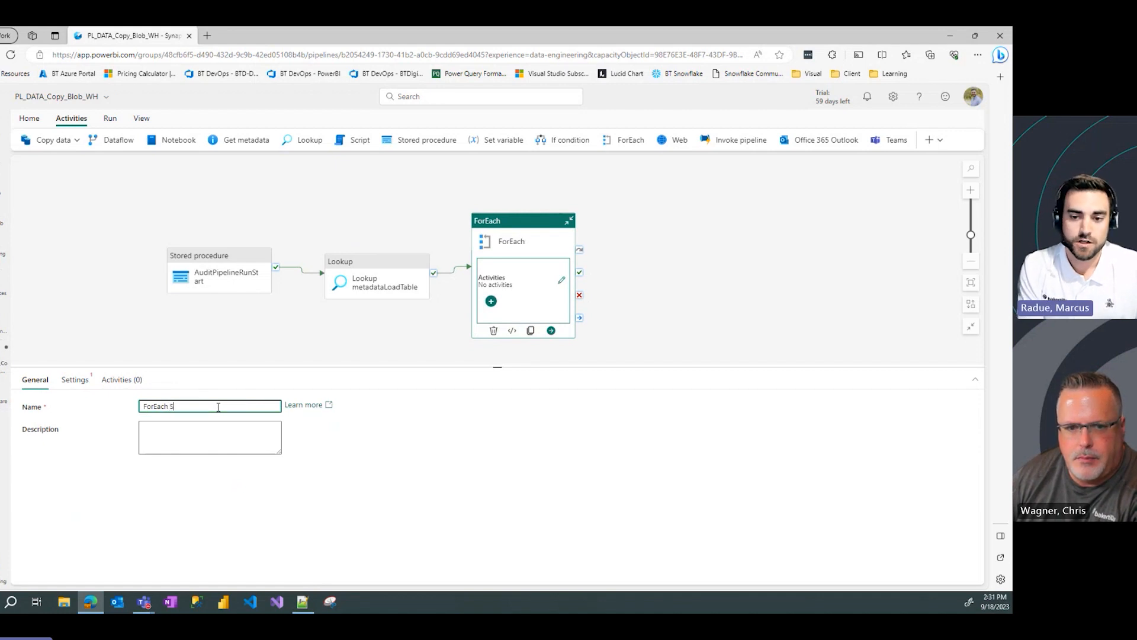
{"action": "type", "text": "SourceFolder"}
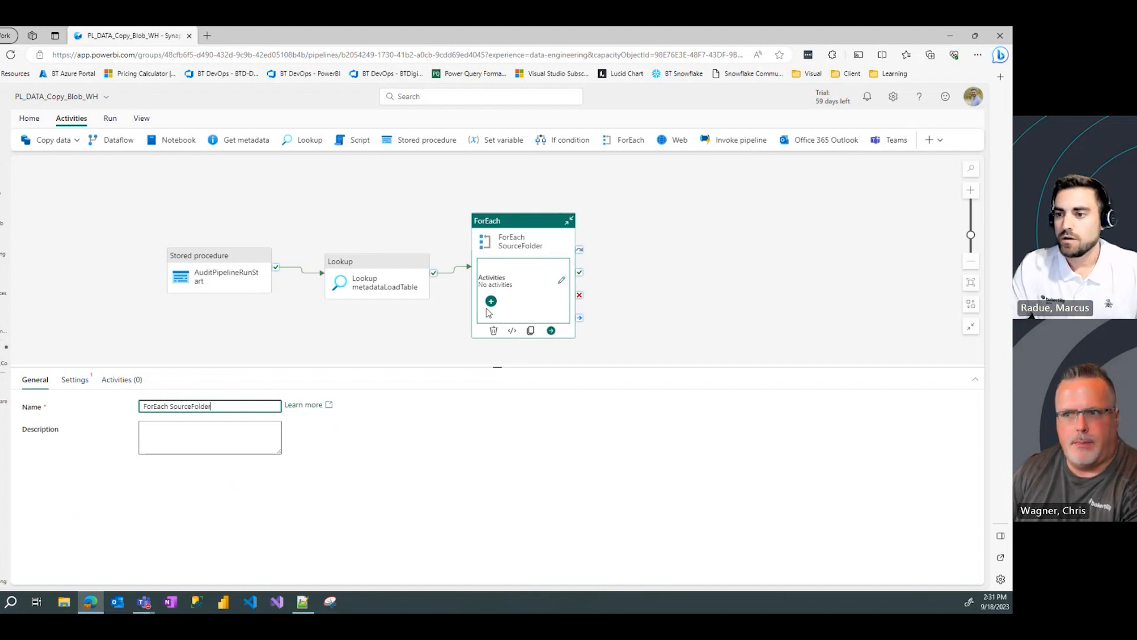
{"action": "left_click", "coordinate": [75, 380]}
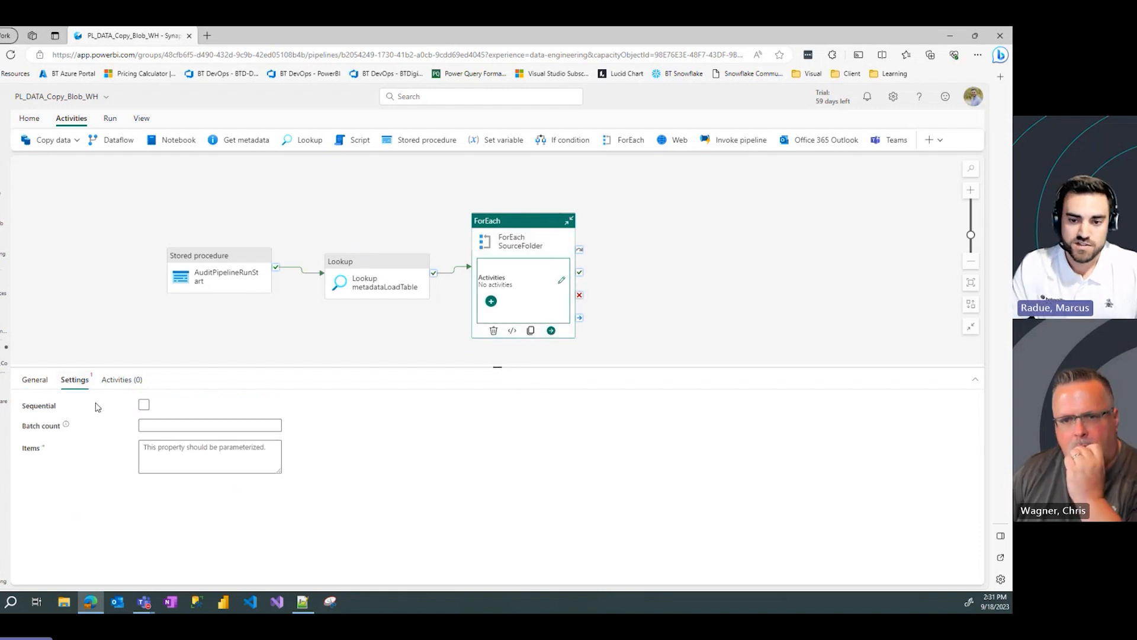
{"action": "left_click", "coordinate": [144, 405]}
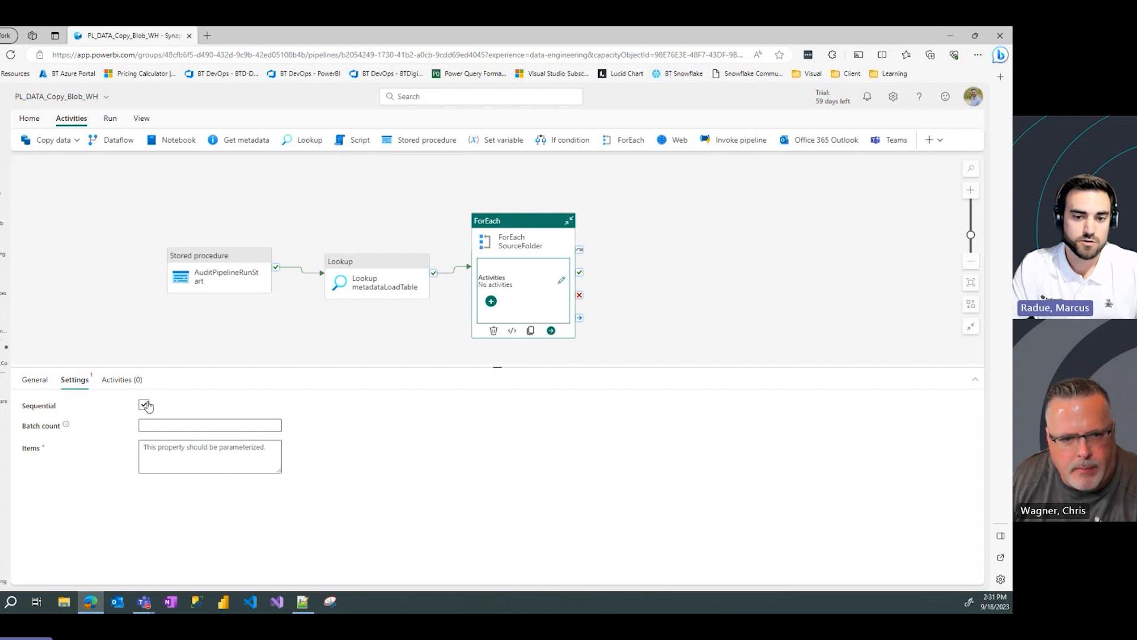
{"action": "left_click", "coordinate": [145, 404]}
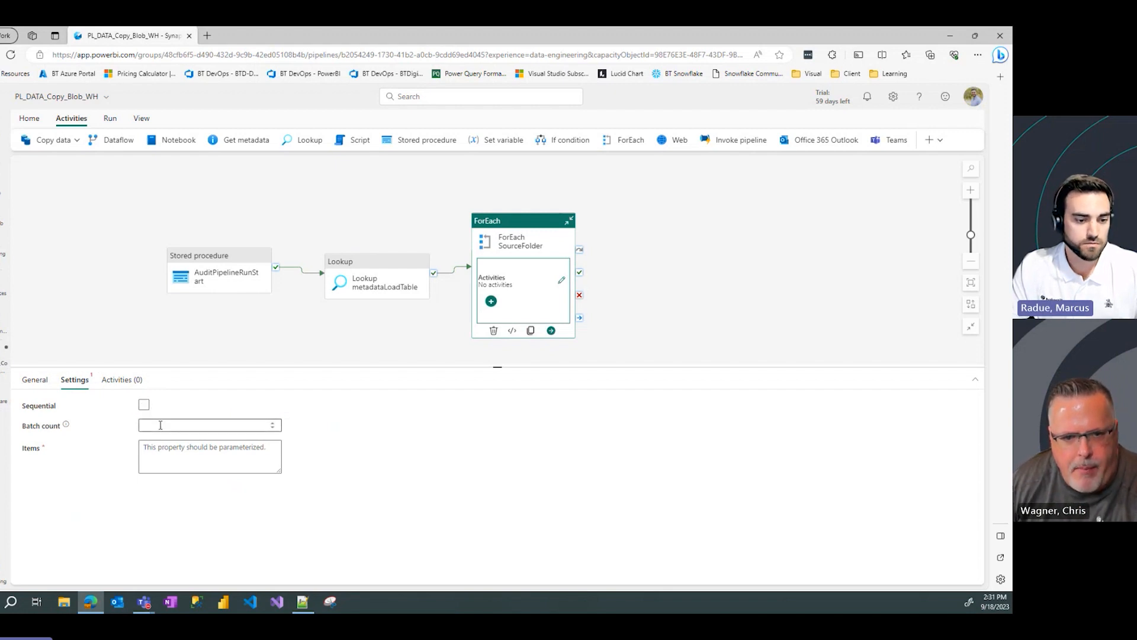
{"action": "left_click", "coordinate": [193, 448]}
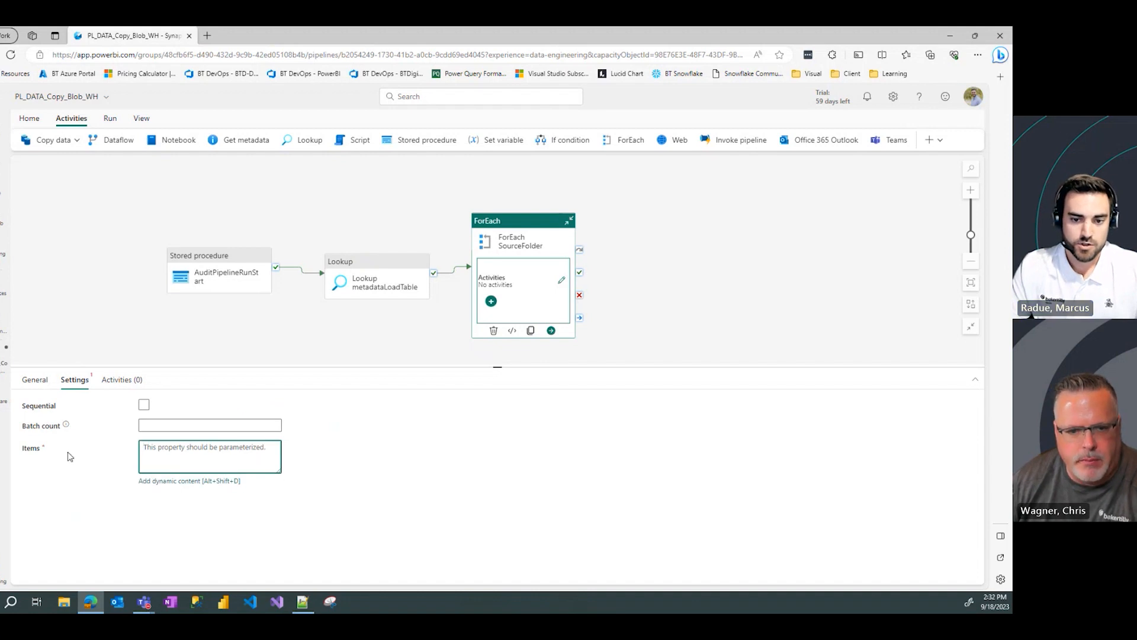
{"action": "left_click", "coordinate": [183, 481]}
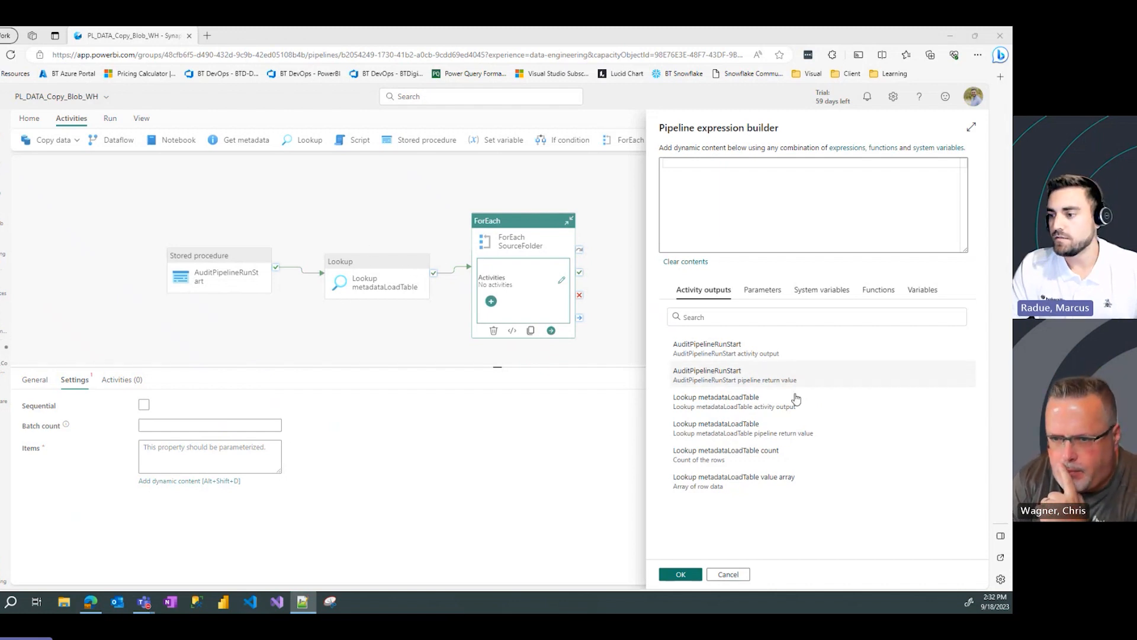
{"action": "left_click", "coordinate": [760, 410]}
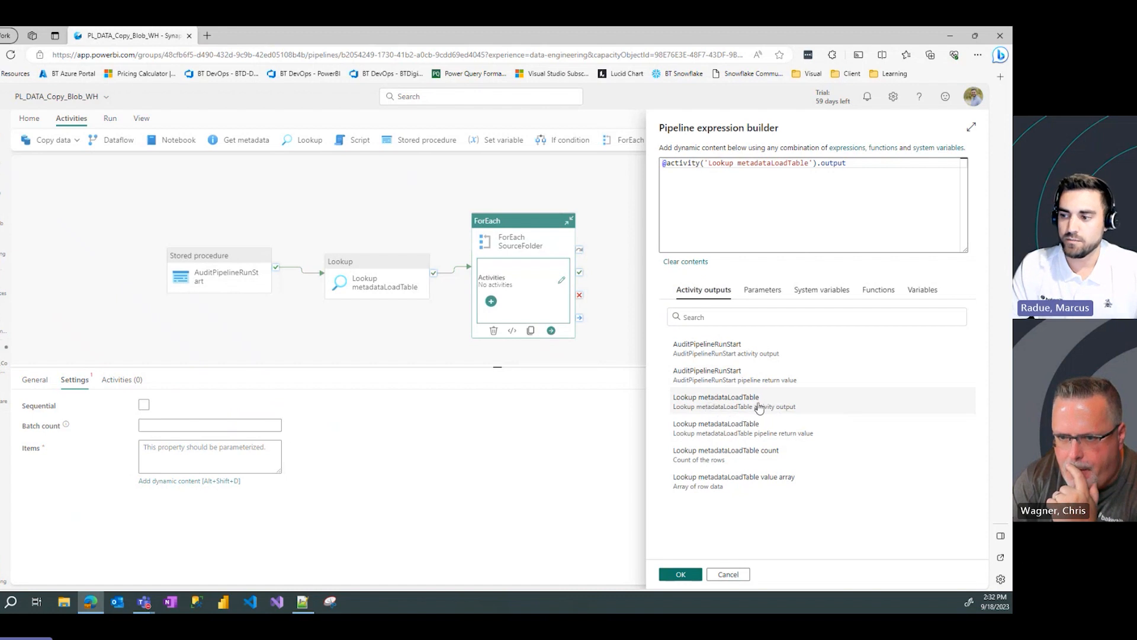
{"action": "left_click", "coordinate": [867, 168]}
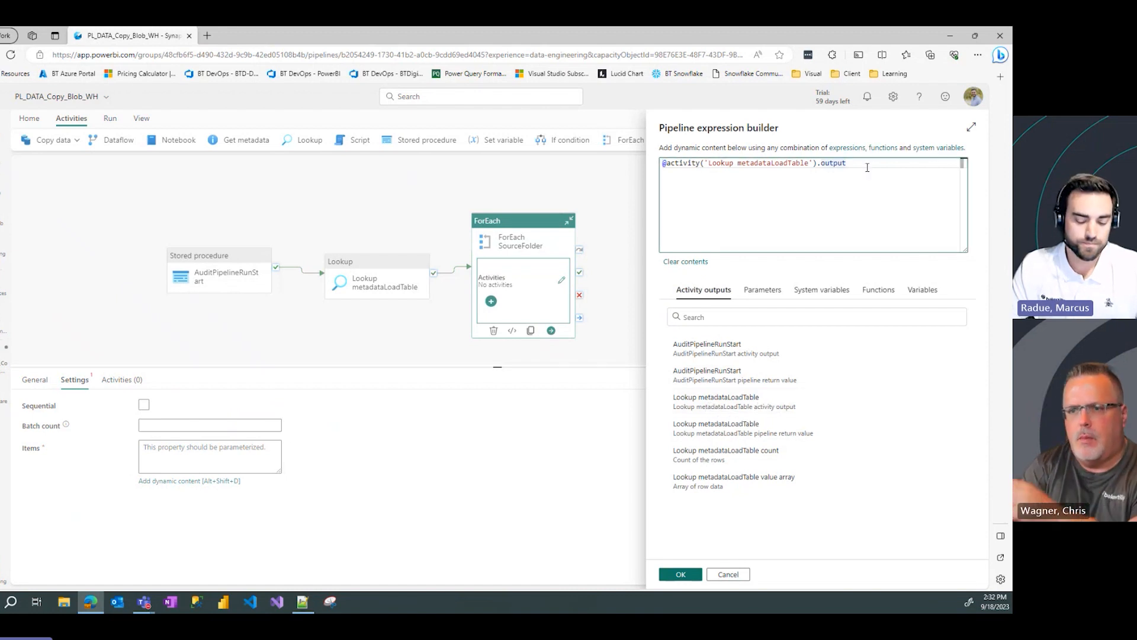
{"action": "type", "text": ".value"}
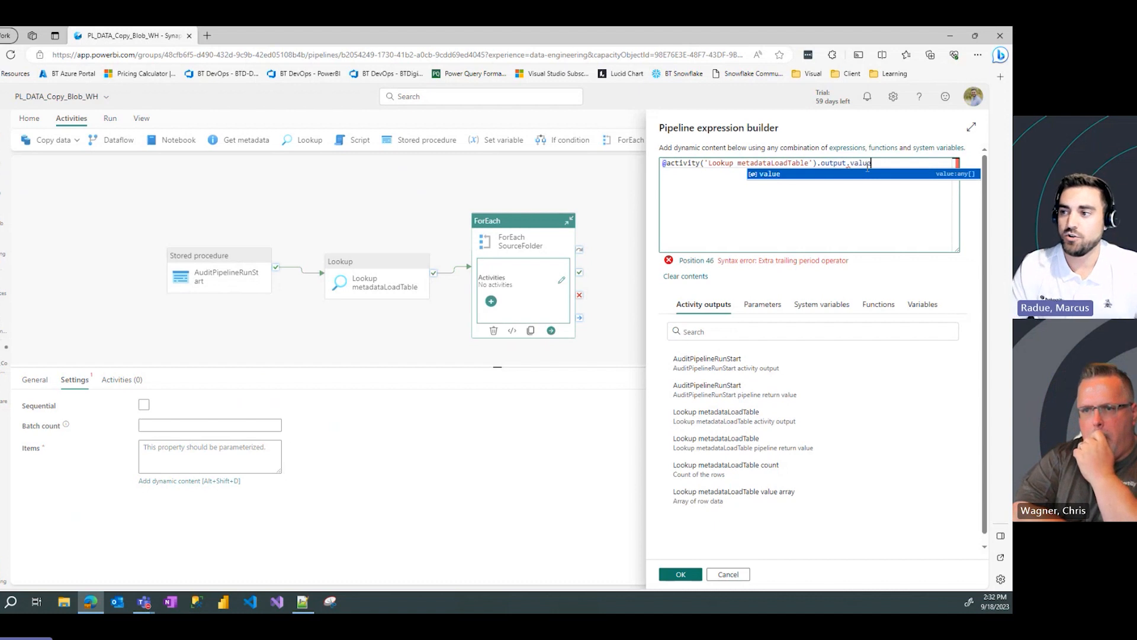
{"action": "left_click", "coordinate": [819, 175]}
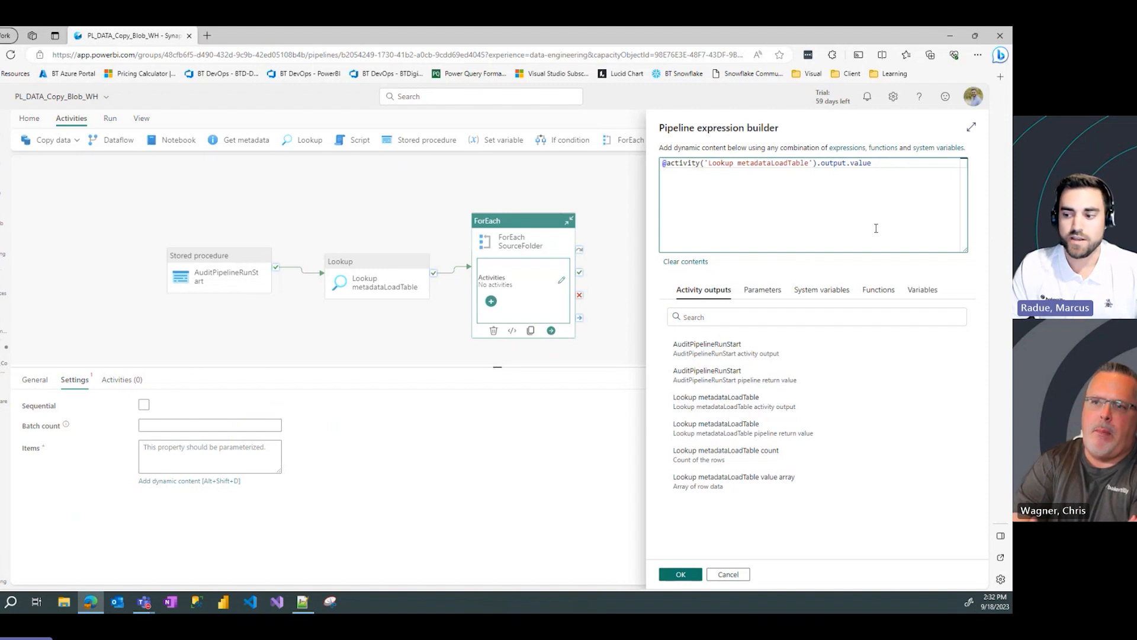
{"action": "left_click", "coordinate": [680, 575]}
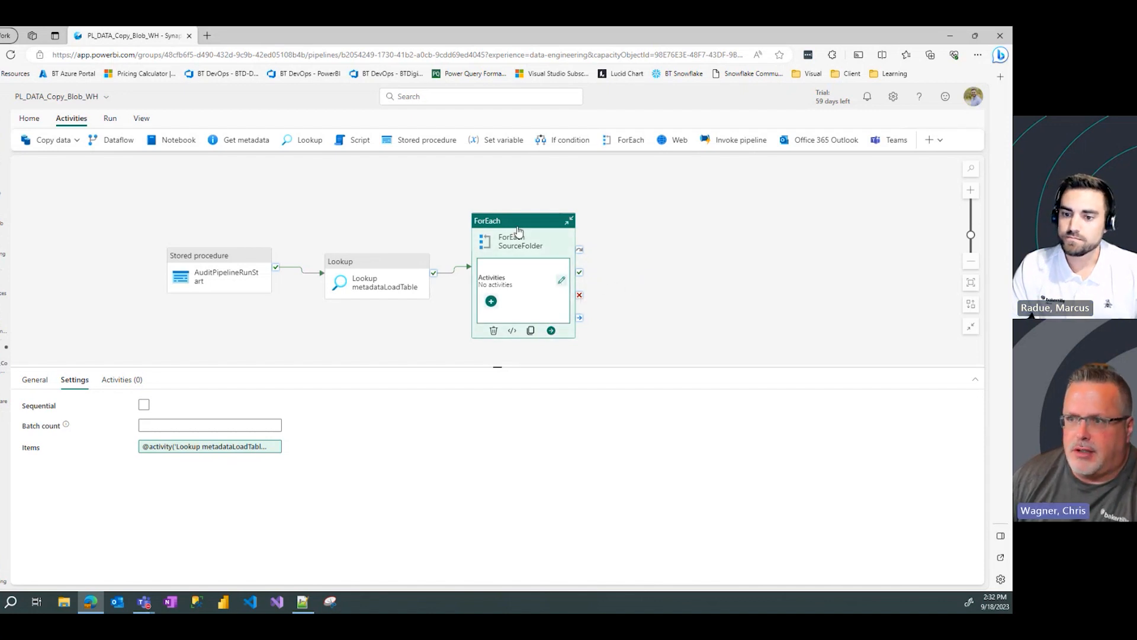
Reopen the ForEach Items expression and examine its .value ending
{"action": "left_click", "coordinate": [239, 451]}
{"action": "left_click", "coordinate": [879, 165]}
{"action": "left_click_drag", "start_coordinate": [880, 165], "coordinate": [847, 164]}
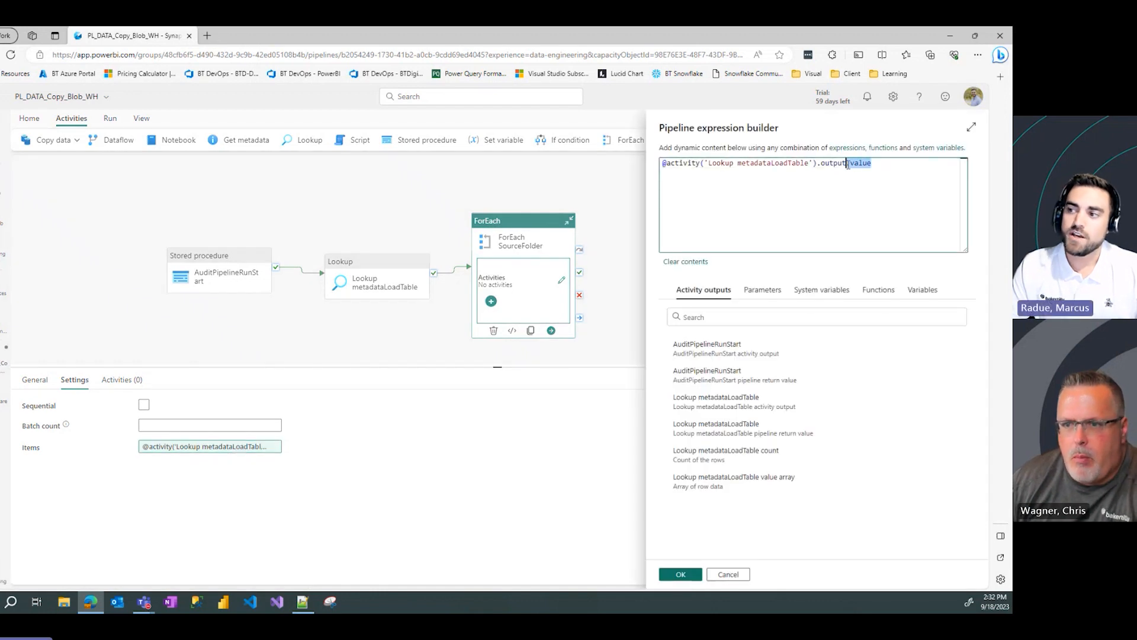
{"action": "left_click", "coordinate": [884, 162]}
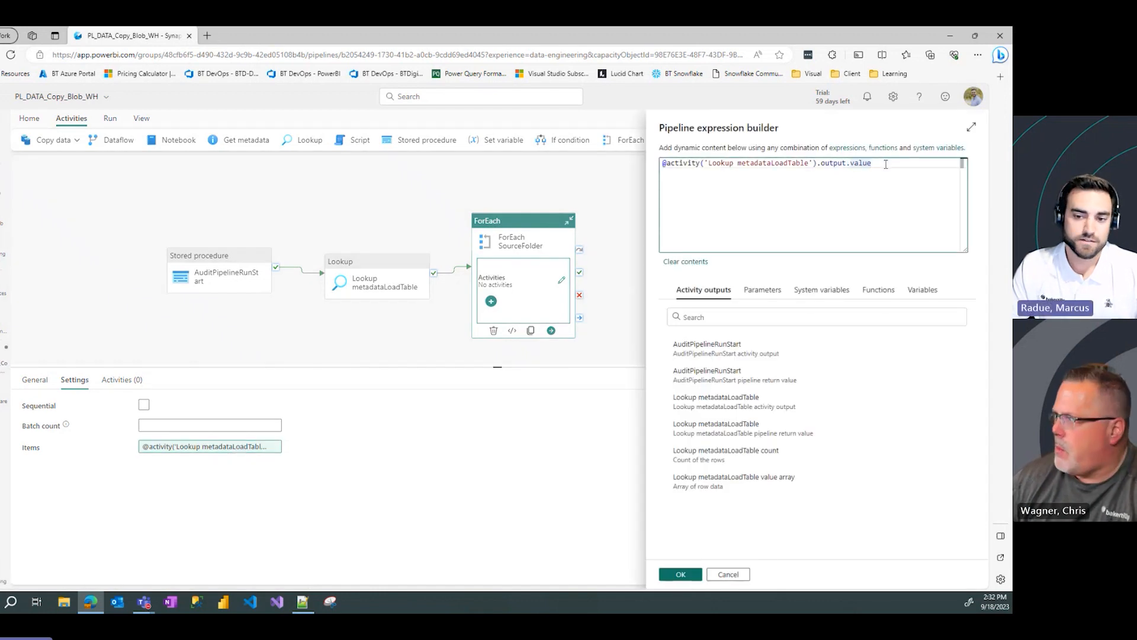
Examine the output.value part of the ForEach Items expression and close the expression builder
{"action": "left_click_drag", "start_coordinate": [883, 162], "coordinate": [821, 163]}
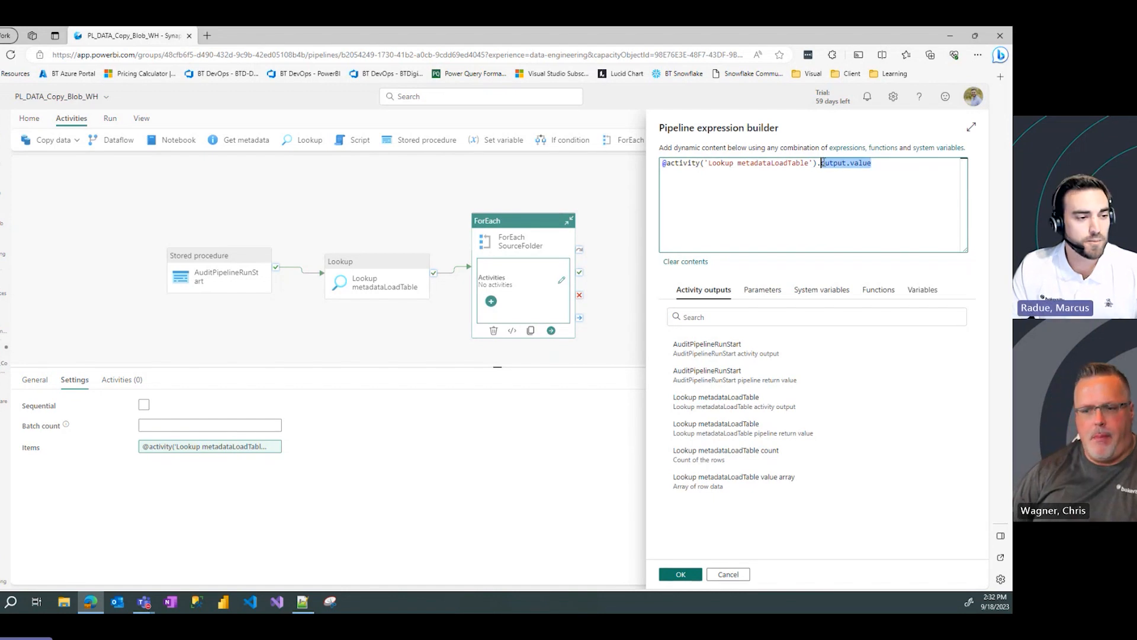
{"action": "left_click", "coordinate": [891, 162]}
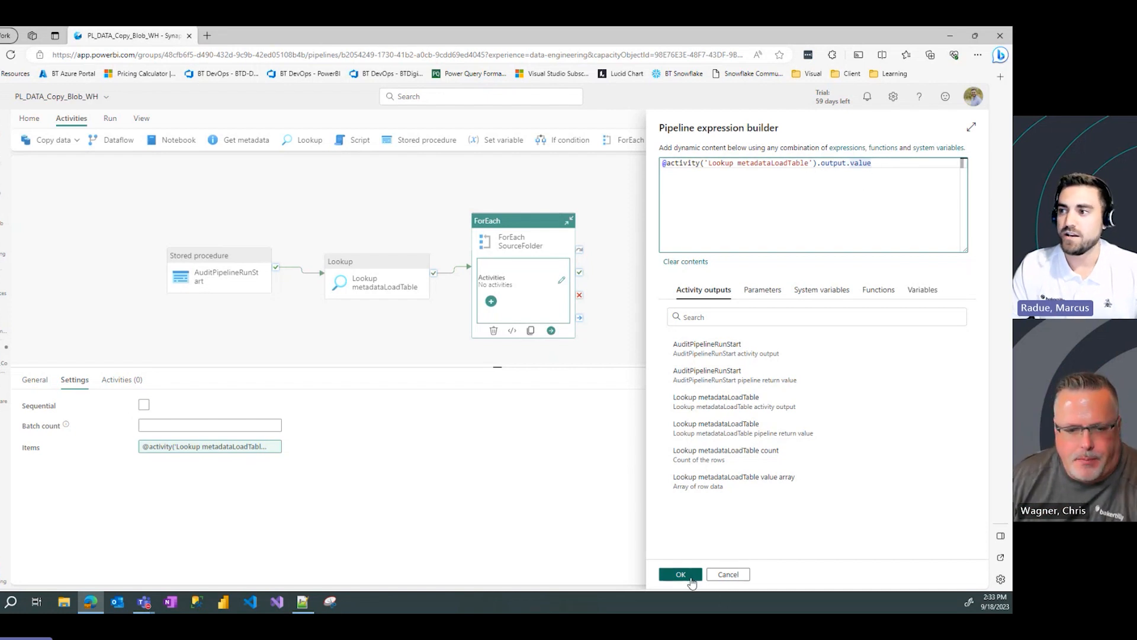
{"action": "left_click", "coordinate": [682, 575]}
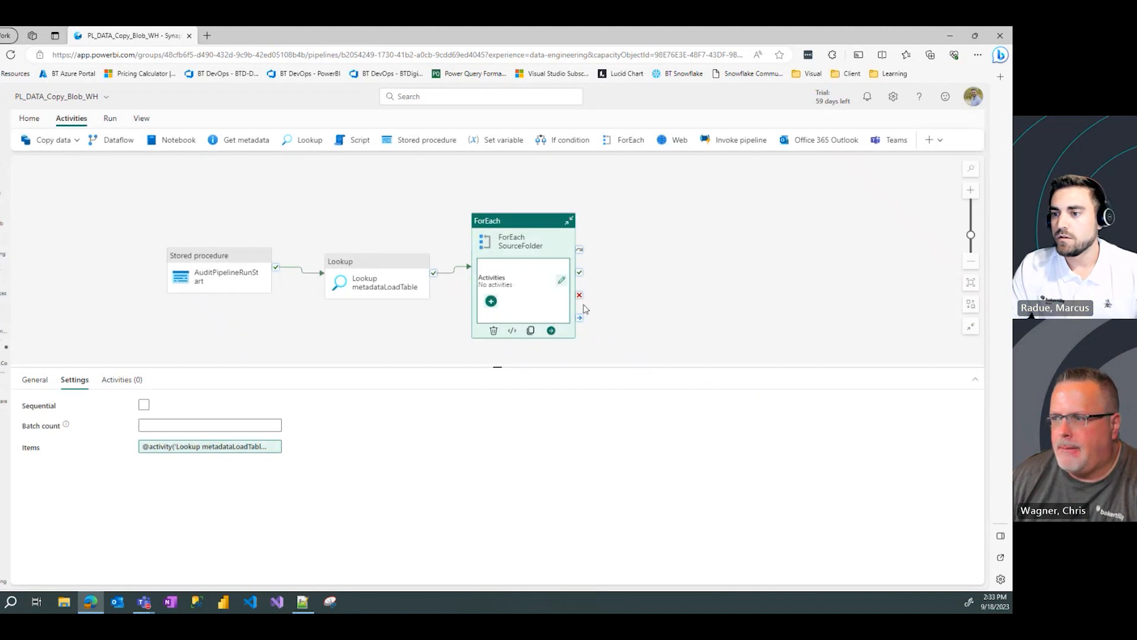
Open the inner activities of ForEach SourceFolder and add a Copy data activity, placed near the middle of its canvas
{"action": "left_click", "coordinate": [561, 283]}
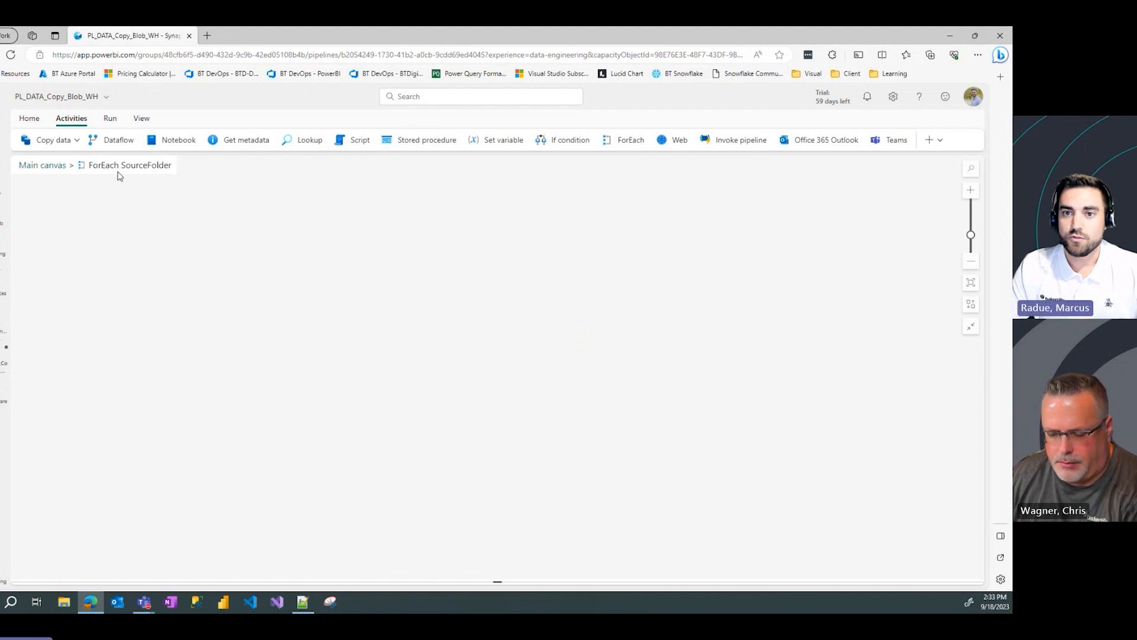
{"action": "left_click", "coordinate": [55, 142]}
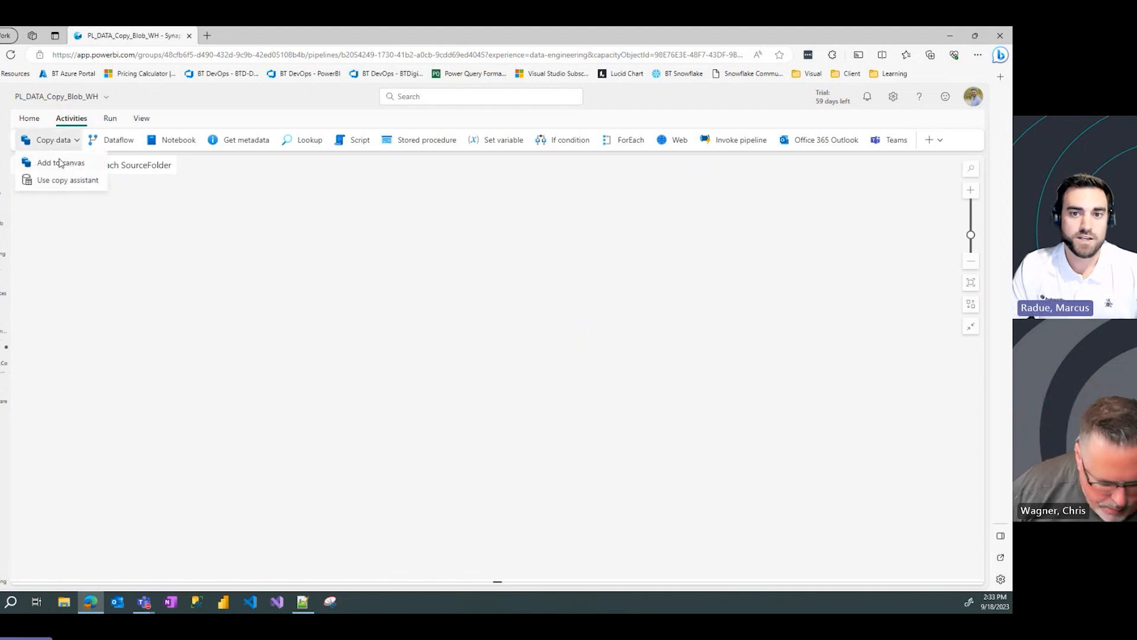
{"action": "left_click", "coordinate": [60, 164]}
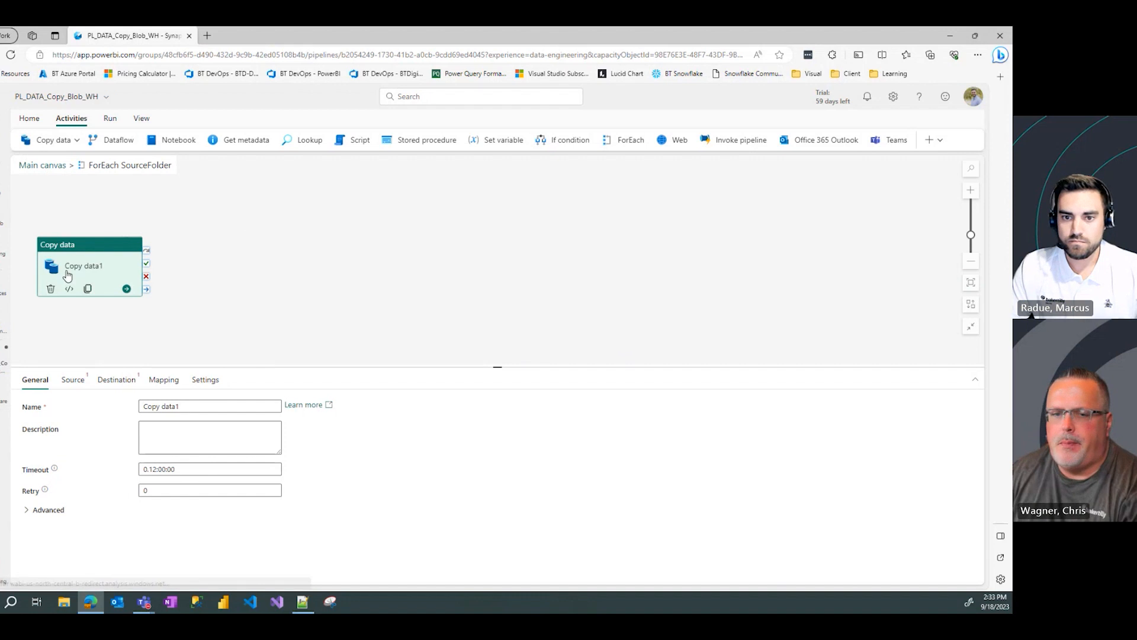
{"action": "left_click_drag", "start_coordinate": [73, 246], "coordinate": [365, 234]}
Rename the Copy data activity as "Copy Blob to WH"
{"action": "left_click", "coordinate": [185, 407]}
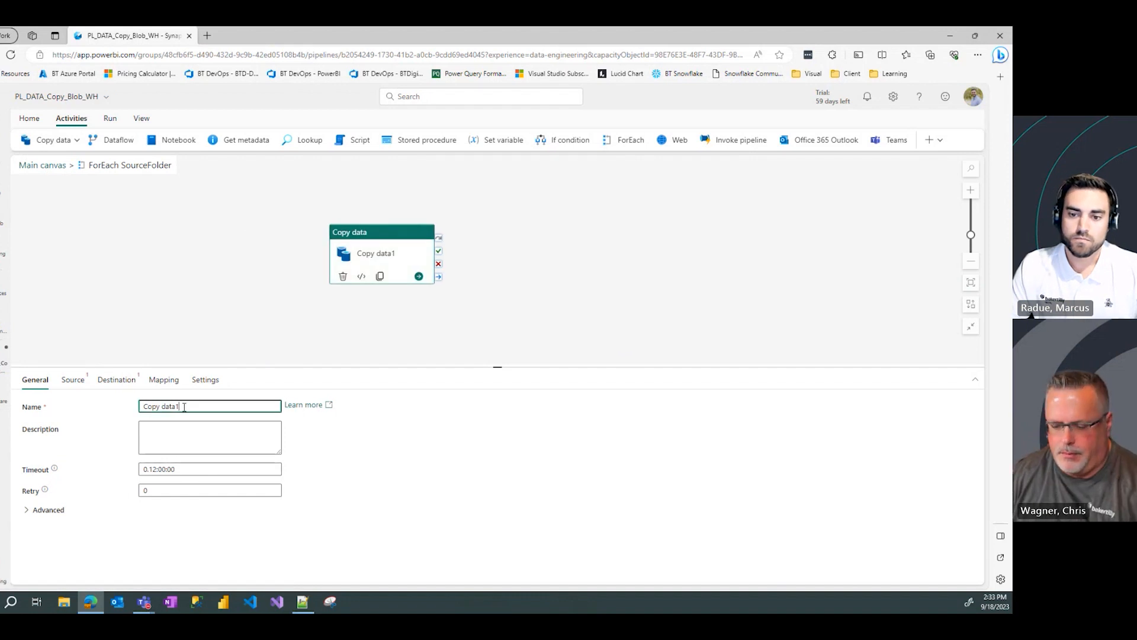
{"action": "double_click", "coordinate": [176, 407]}
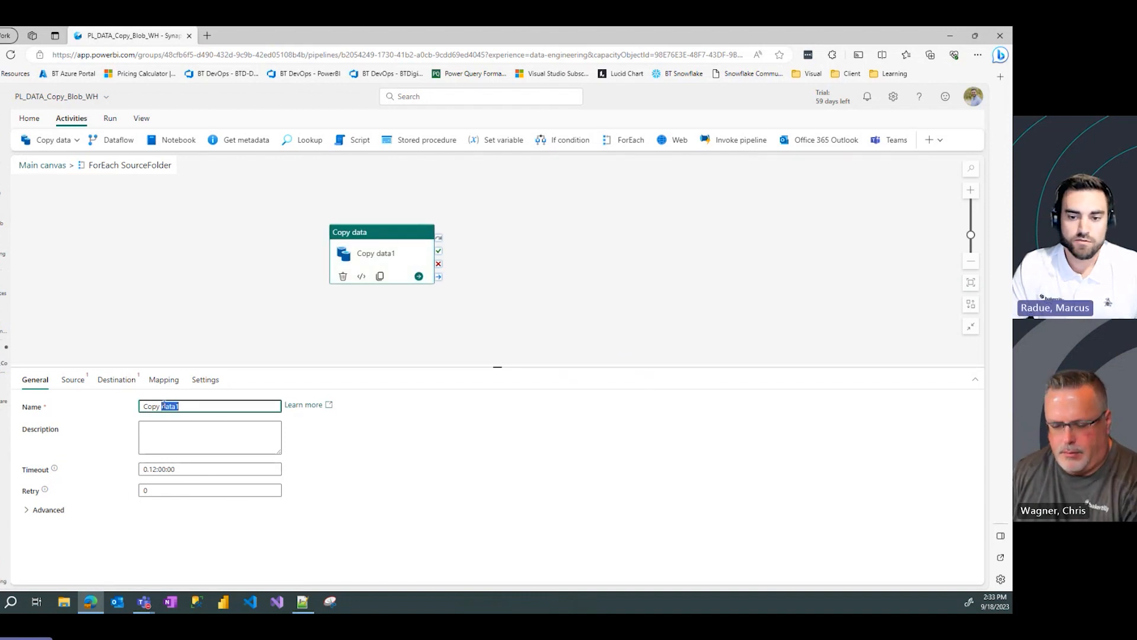
{"action": "type", "text": "F"}
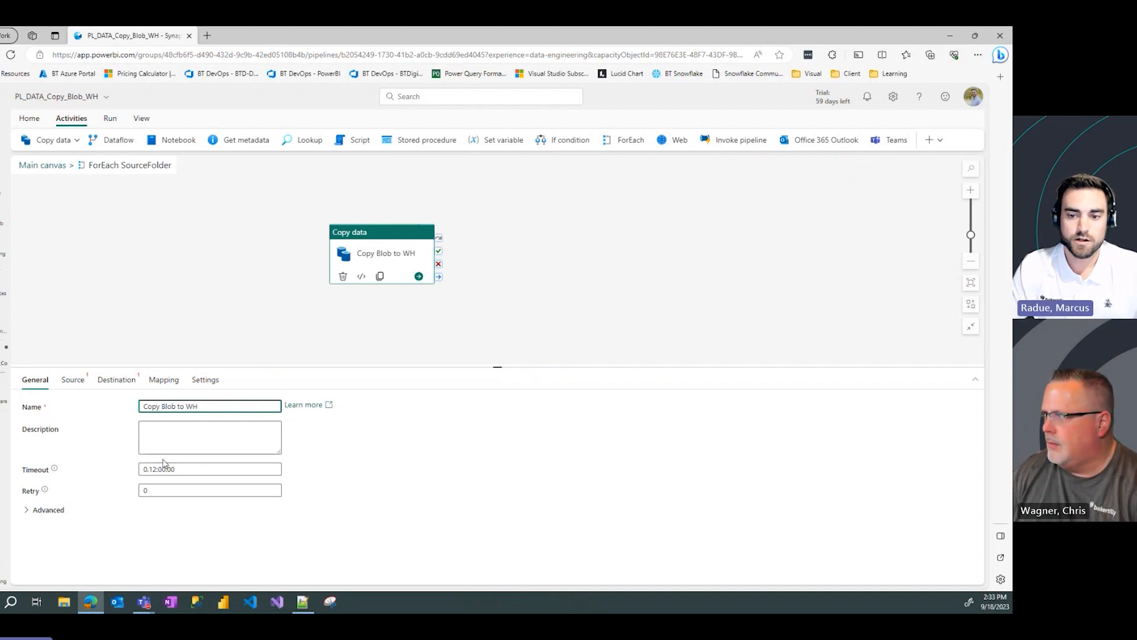
Set the copy activity's timeout to 0.01:00:00 and its retry count to 3
{"action": "left_click_drag", "start_coordinate": [157, 470], "coordinate": [149, 469]}
{"action": "type", "text": "1"}
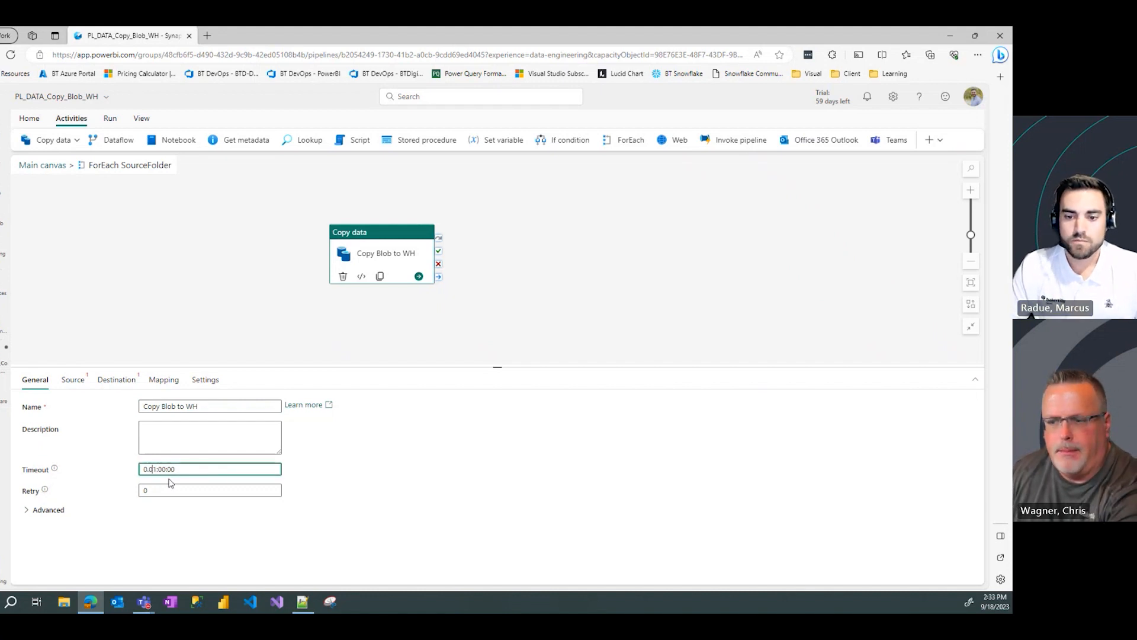
{"action": "key", "text": "Tab"}
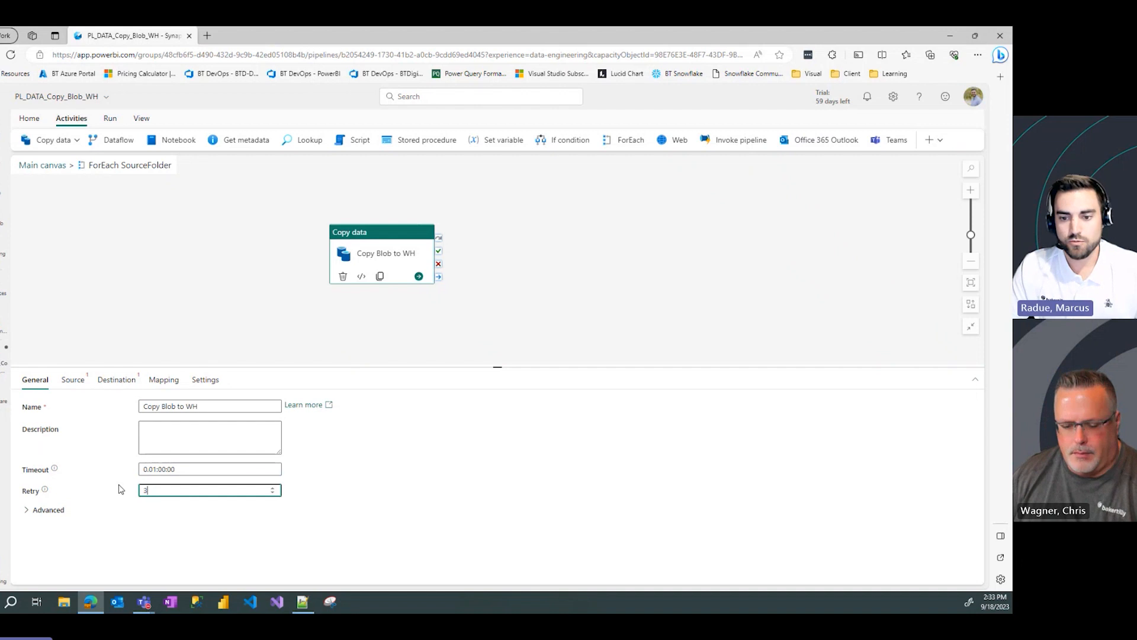
Set the copy source to an External data store using the sampledata connection
{"action": "left_click", "coordinate": [74, 380]}
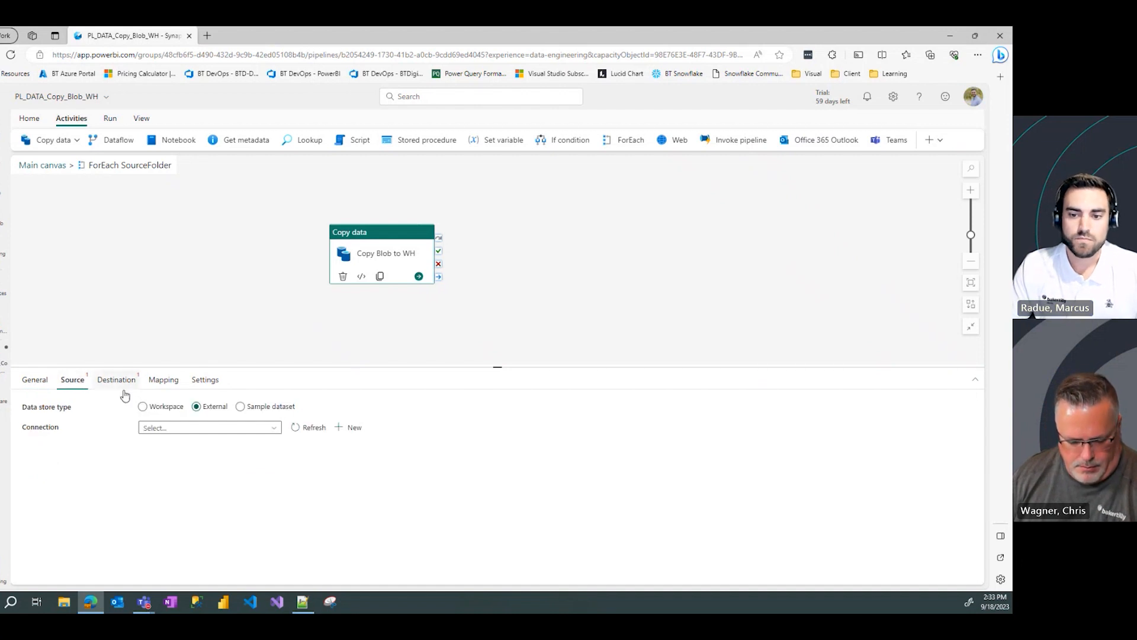
{"action": "left_click", "coordinate": [155, 406]}
{"action": "left_click", "coordinate": [196, 407]}
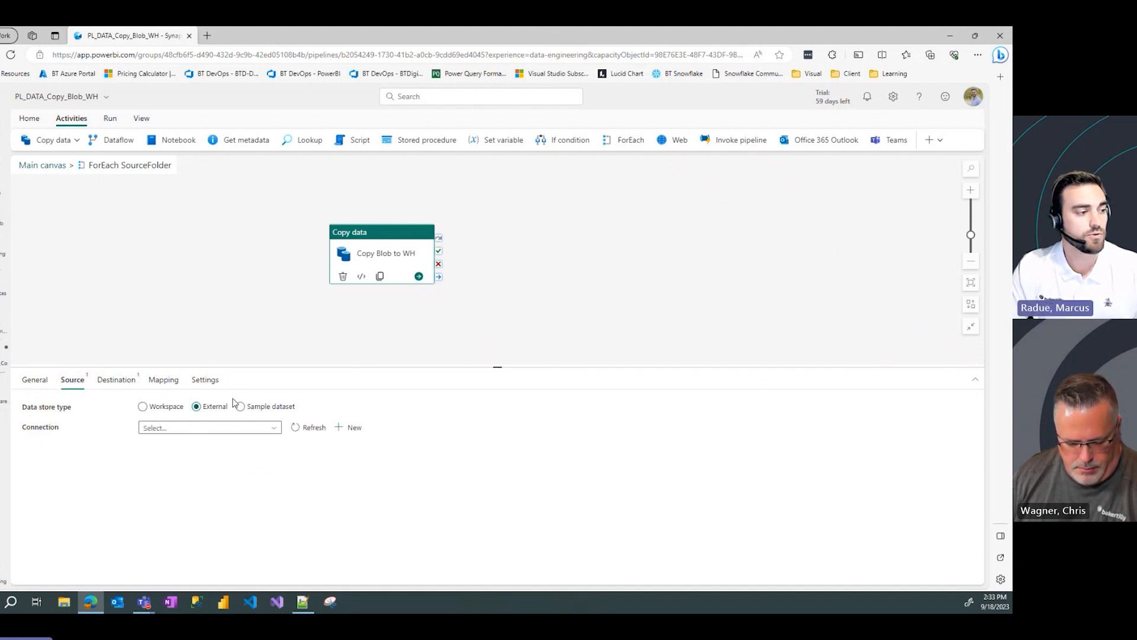
{"action": "left_click", "coordinate": [143, 407]}
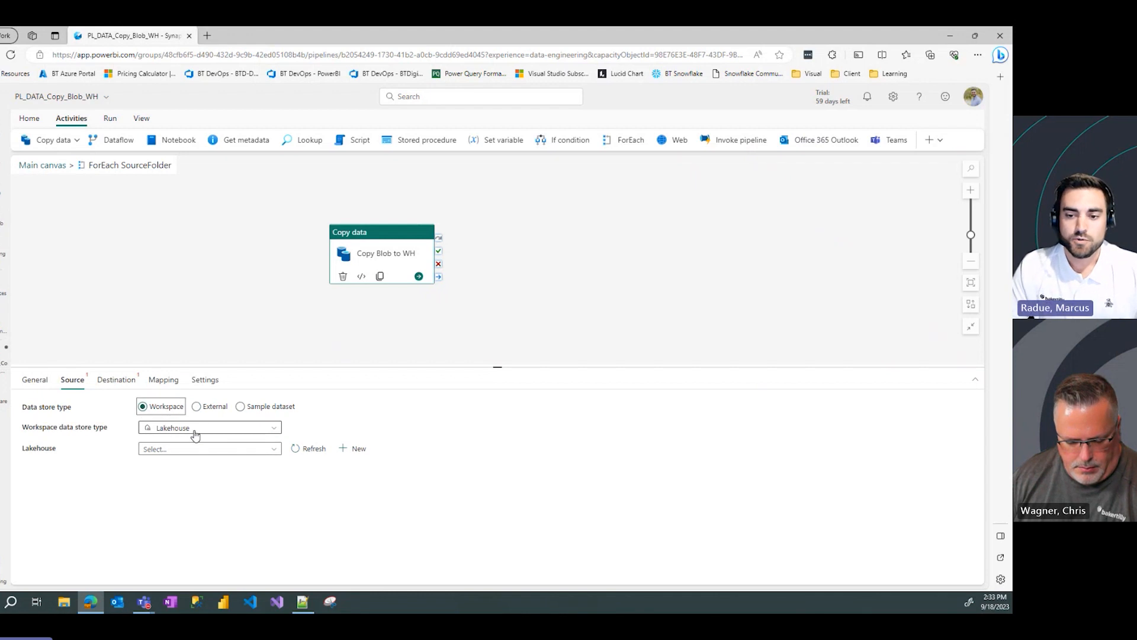
{"action": "left_click", "coordinate": [196, 406]}
{"action": "left_click", "coordinate": [261, 428]}
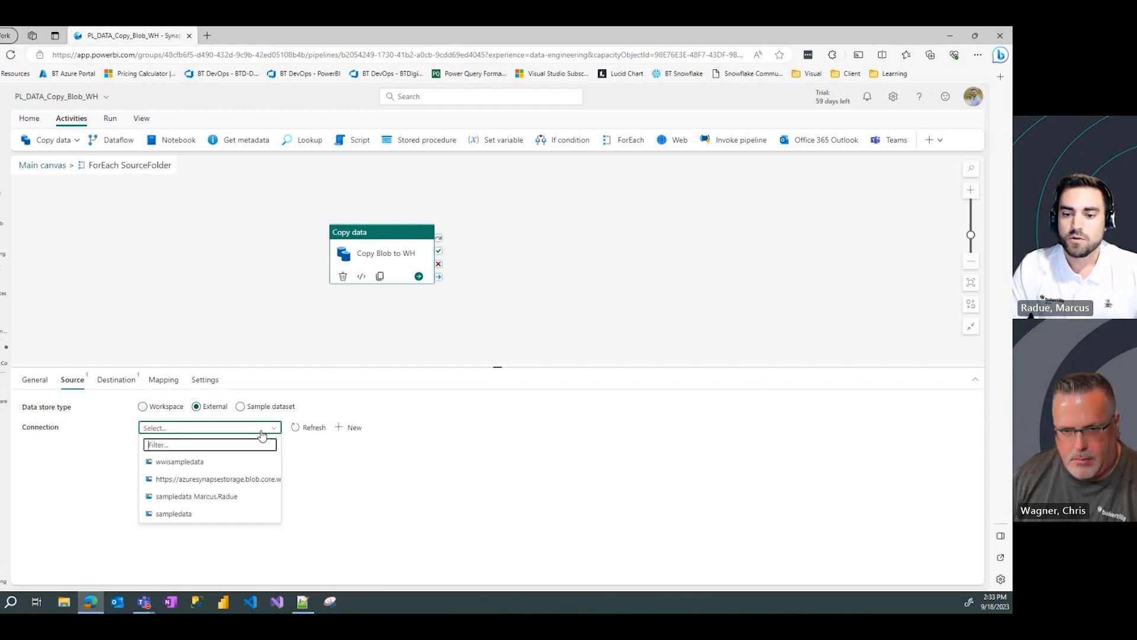
{"action": "left_click", "coordinate": [208, 513]}
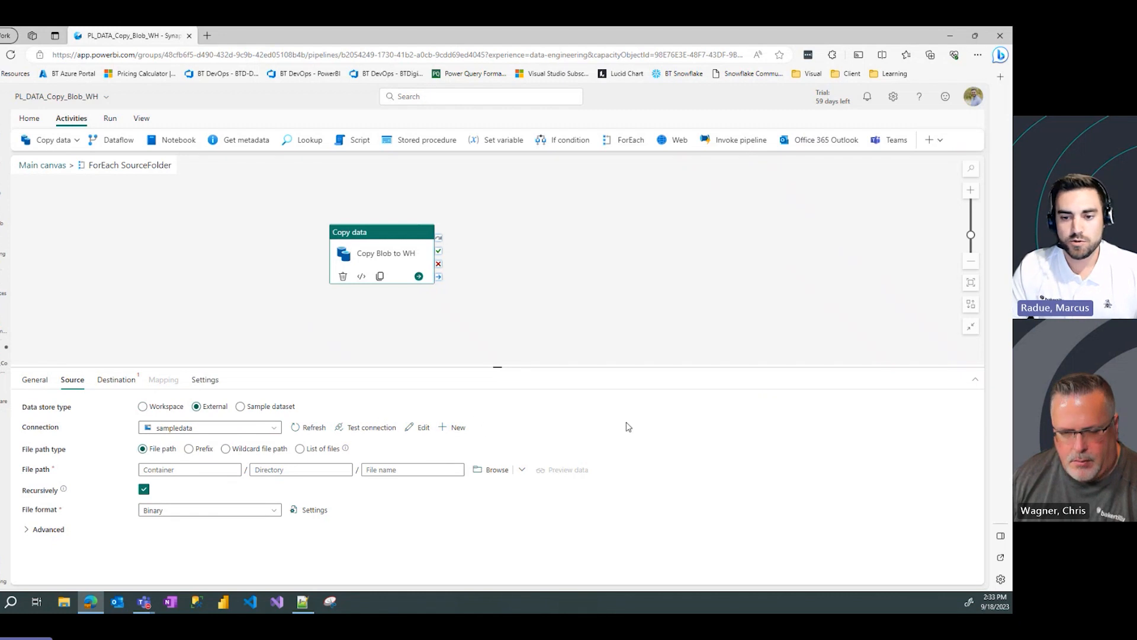
Set the source file path's container to sample and its directory to WideWorldImportersDW/parquet/tables
{"action": "left_click", "coordinate": [192, 470]}
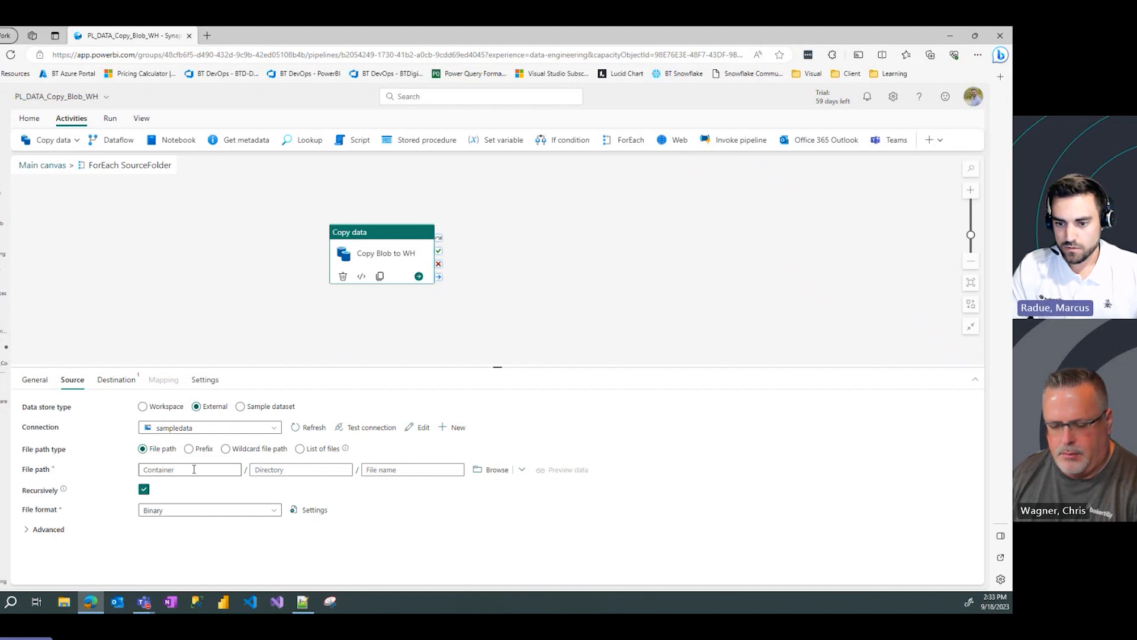
{"action": "left_click", "coordinate": [193, 469]}
{"action": "type", "text": "sam"}
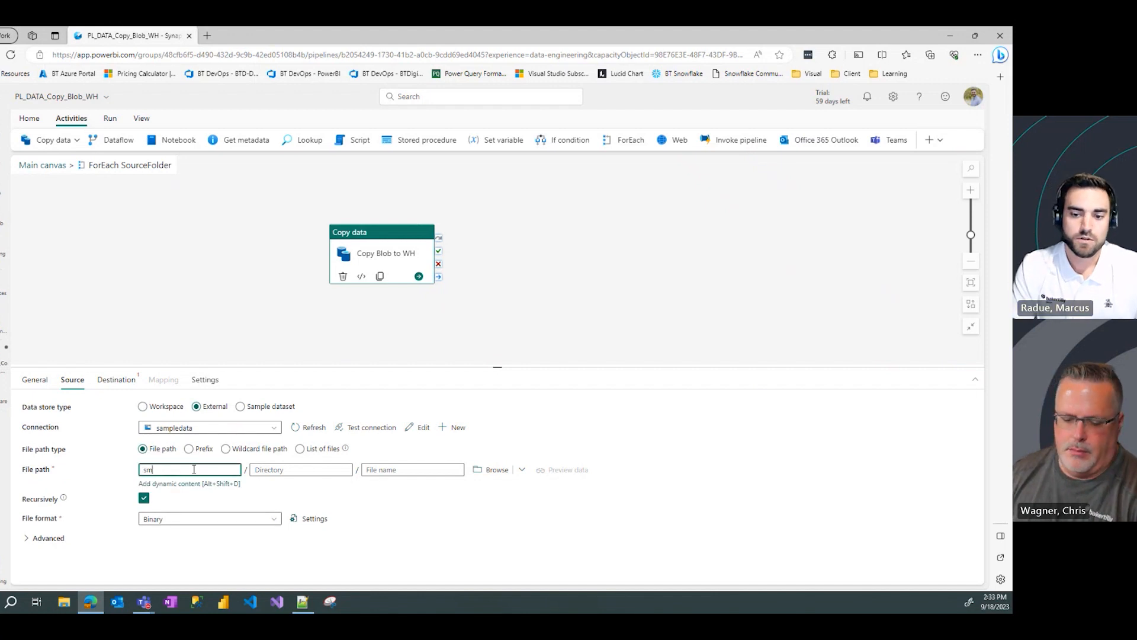
{"action": "type", "text": "ple"}
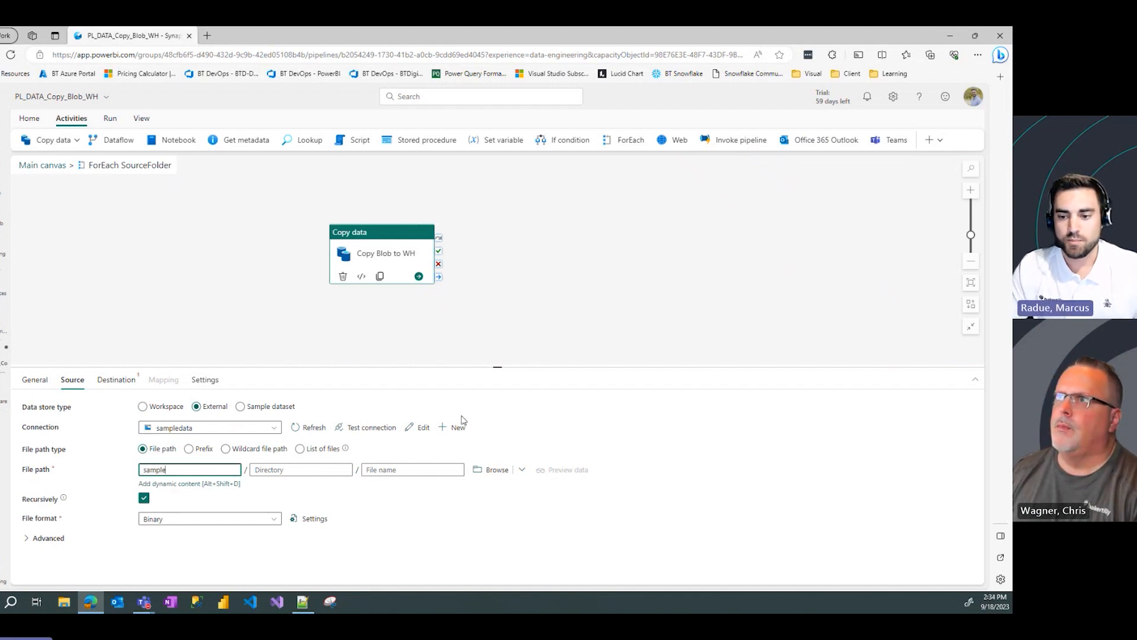
{"action": "left_click", "coordinate": [317, 470]}
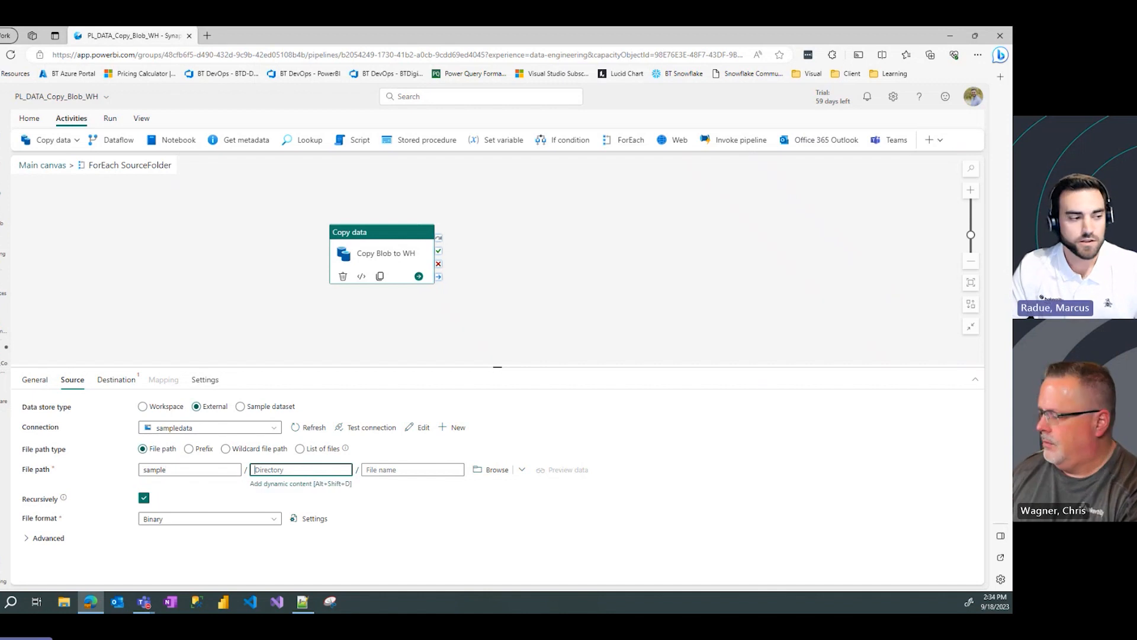
{"action": "key", "text": "alt+Tab"}
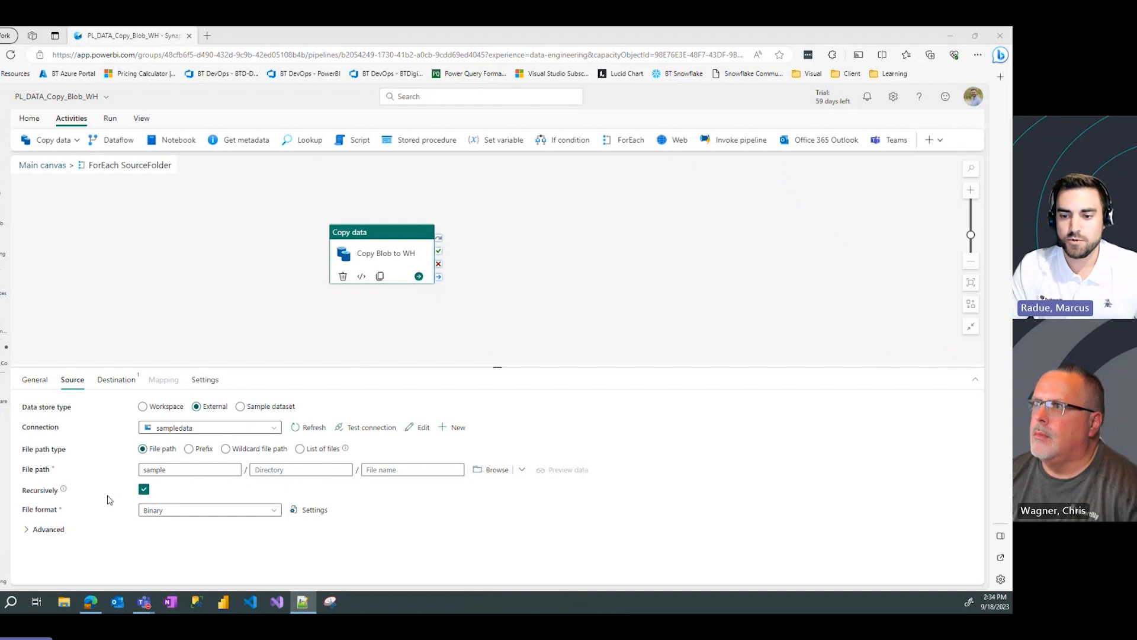
{"action": "left_click", "coordinate": [301, 469]}
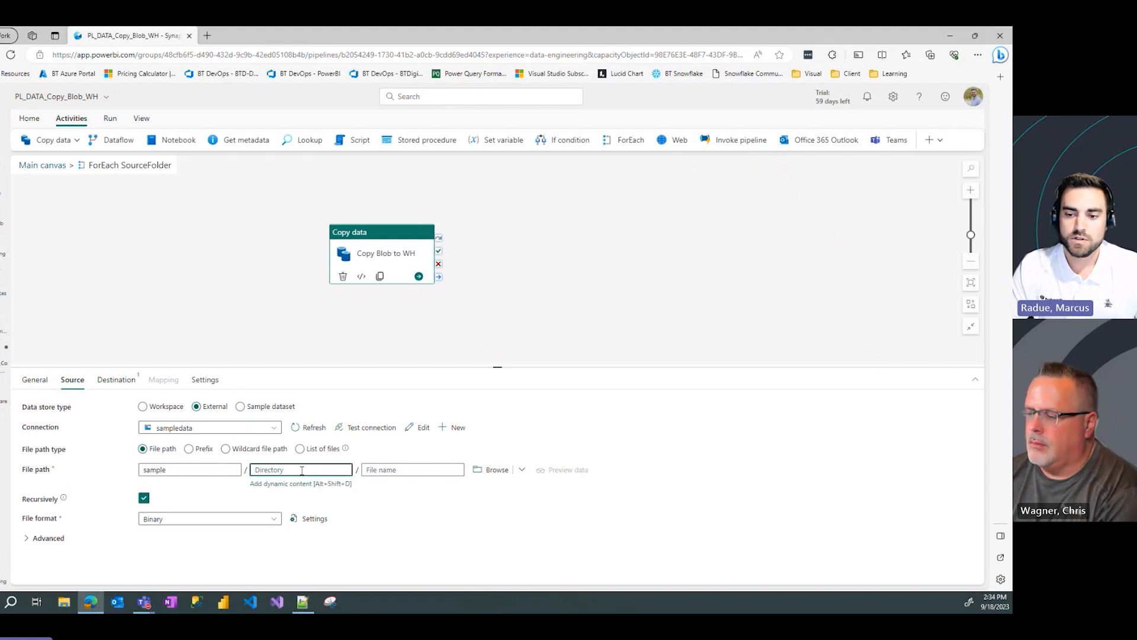
{"action": "key", "text": "ctrl+v"}
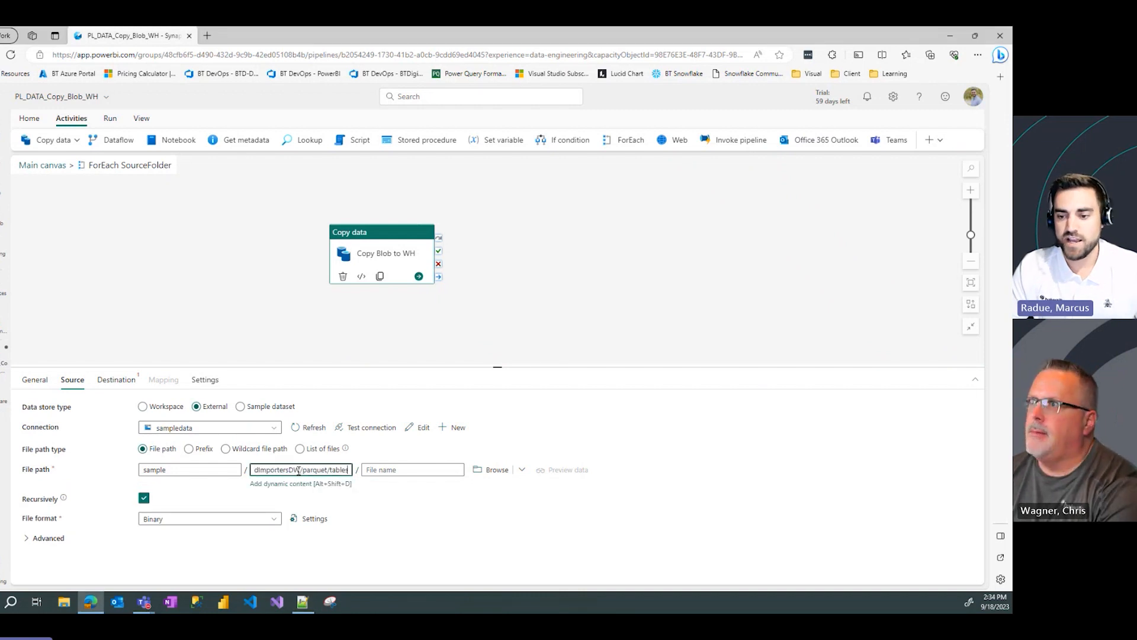
{"action": "left_click", "coordinate": [403, 470]}
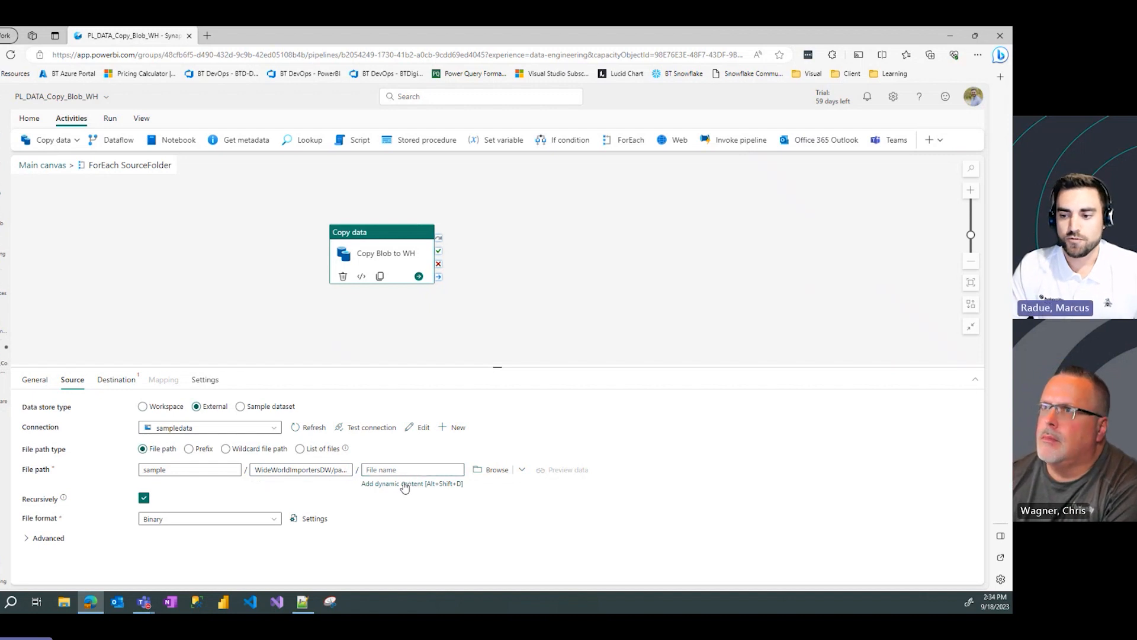
{"action": "left_click", "coordinate": [405, 484]}
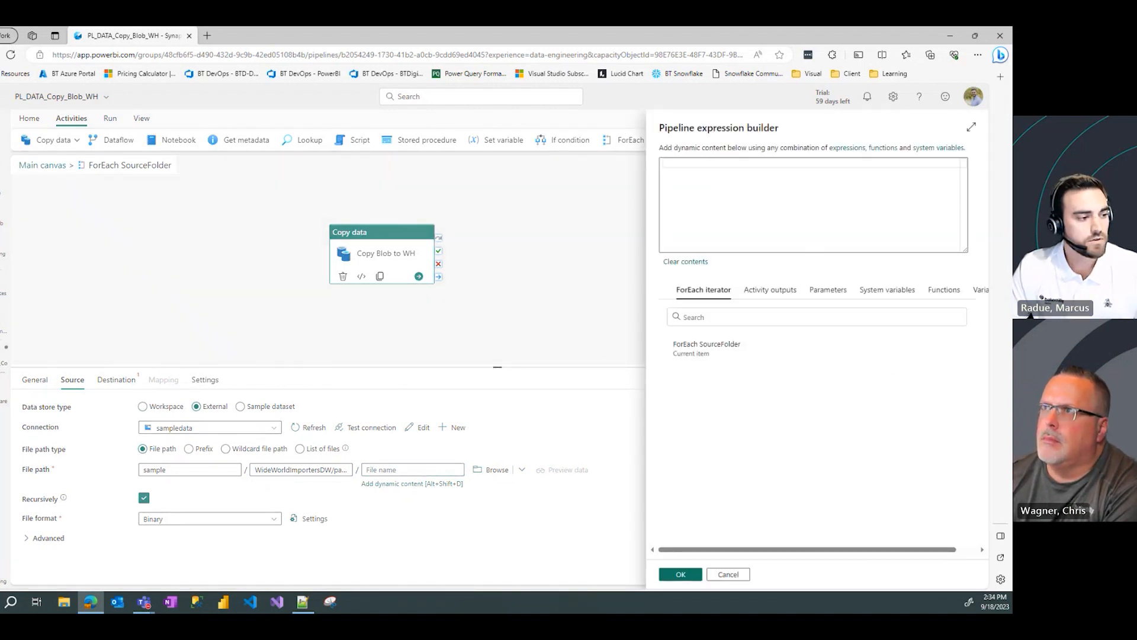
{"action": "key", "text": "alt+Tab"}
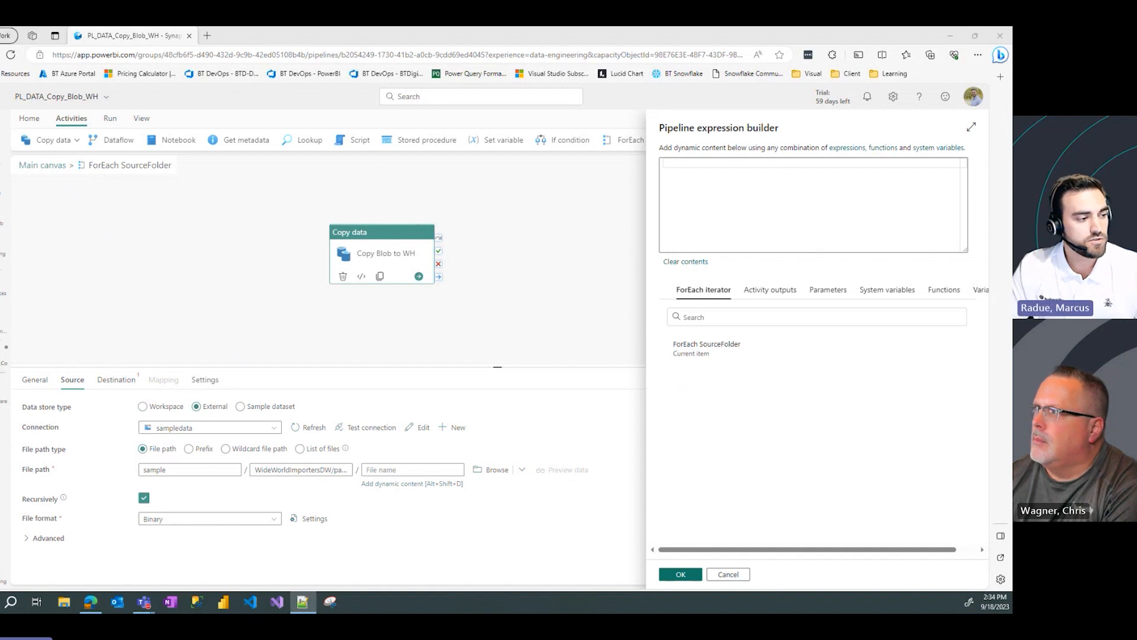
{"action": "left_click", "coordinate": [705, 164]}
{"action": "key", "text": "ctrl+v"}
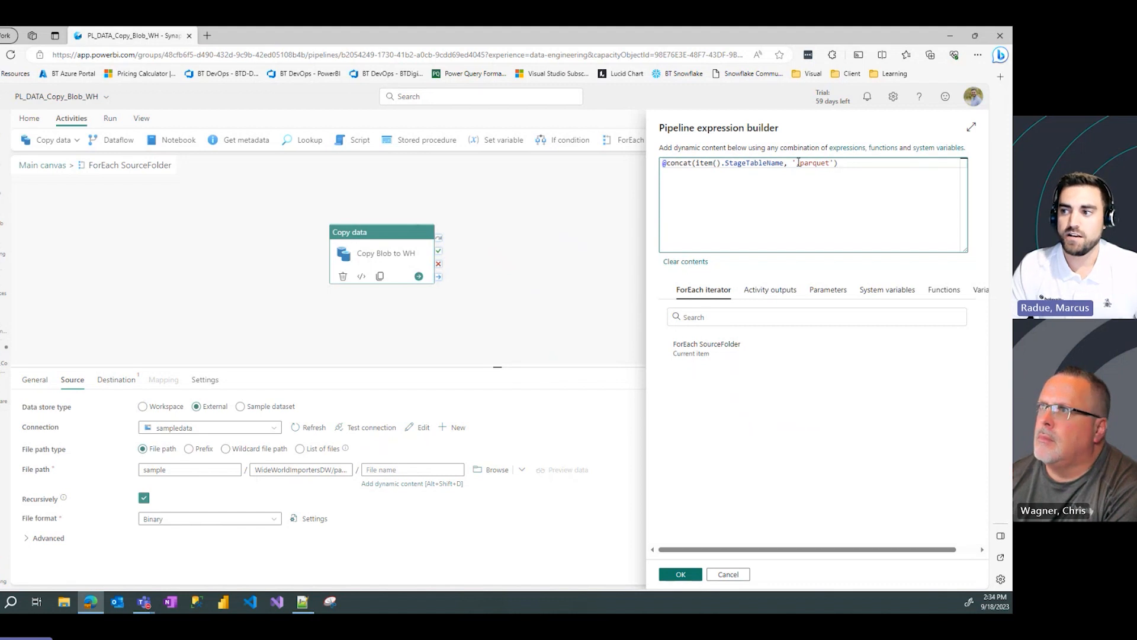
{"action": "left_click", "coordinate": [681, 574]}
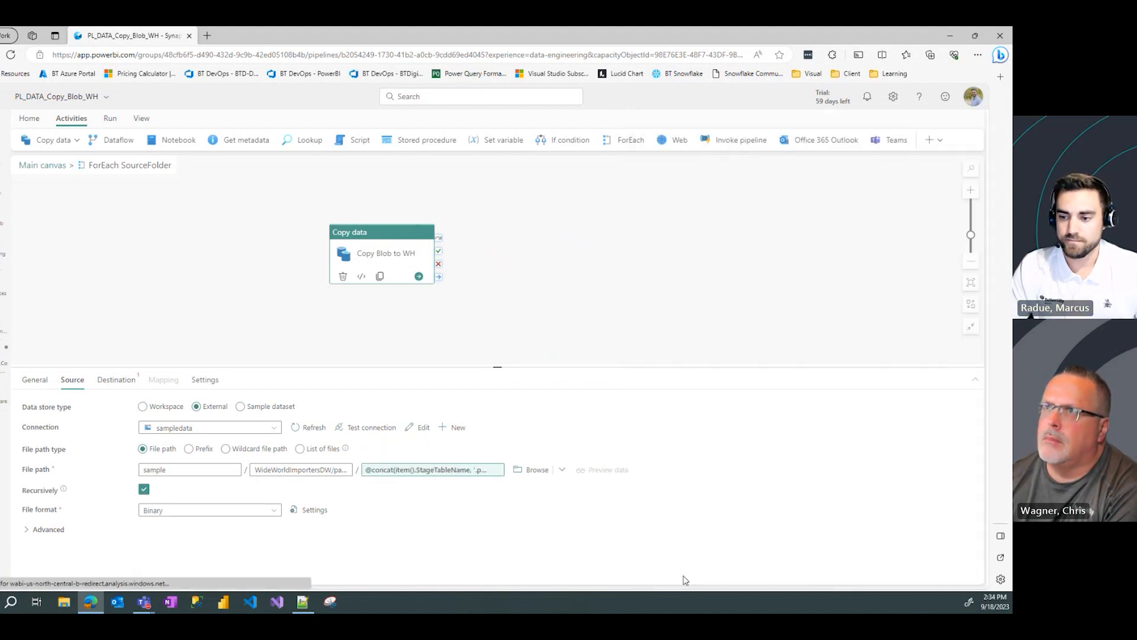
Set the source file format to Parquet
{"action": "left_click", "coordinate": [158, 515]}
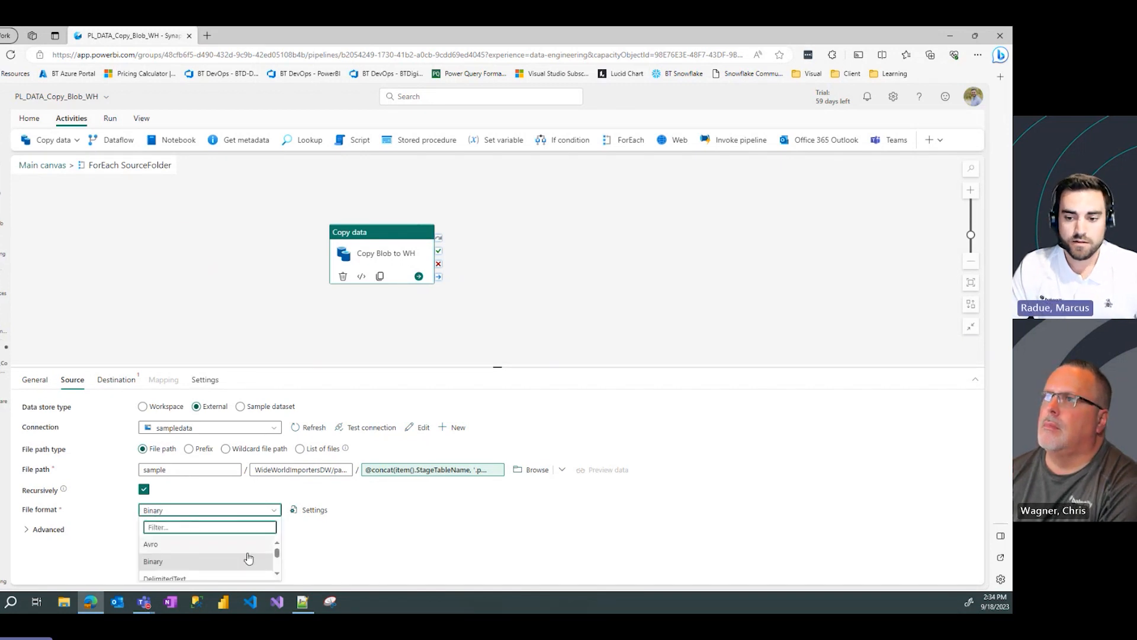
{"action": "left_click_drag", "start_coordinate": [278, 554], "coordinate": [282, 579]}
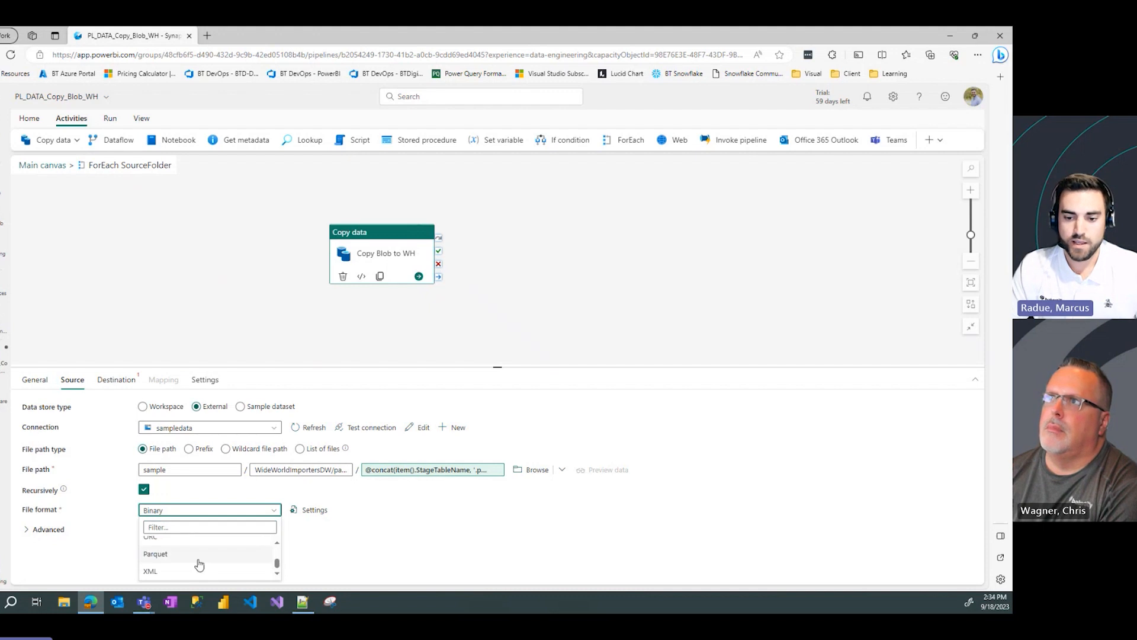
{"action": "left_click", "coordinate": [201, 562]}
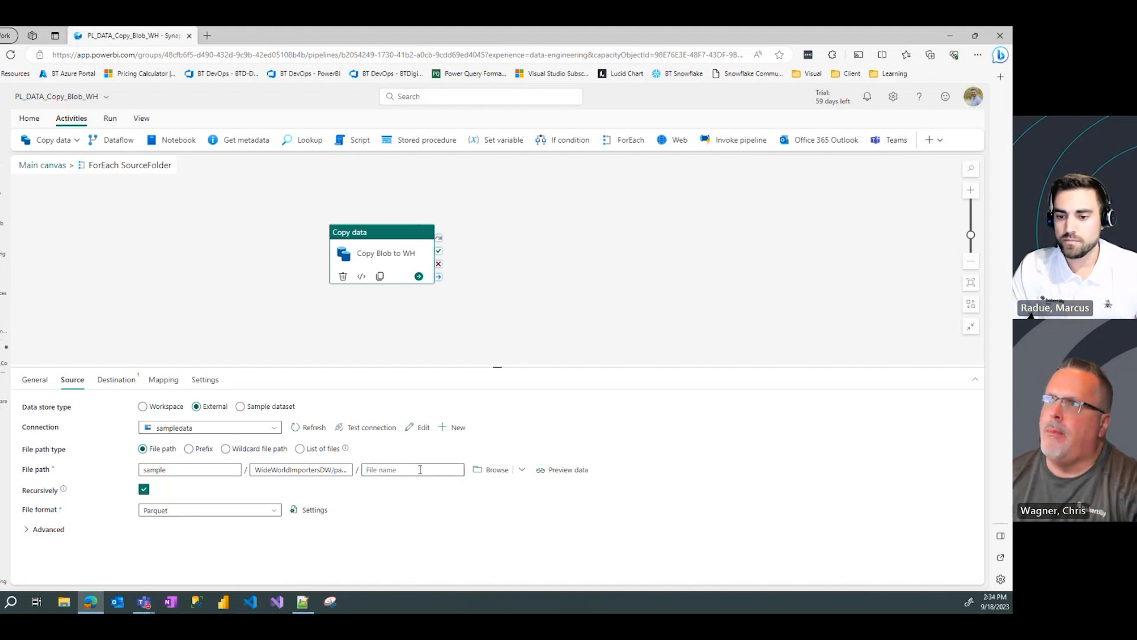
{"action": "left_click", "coordinate": [226, 451]}
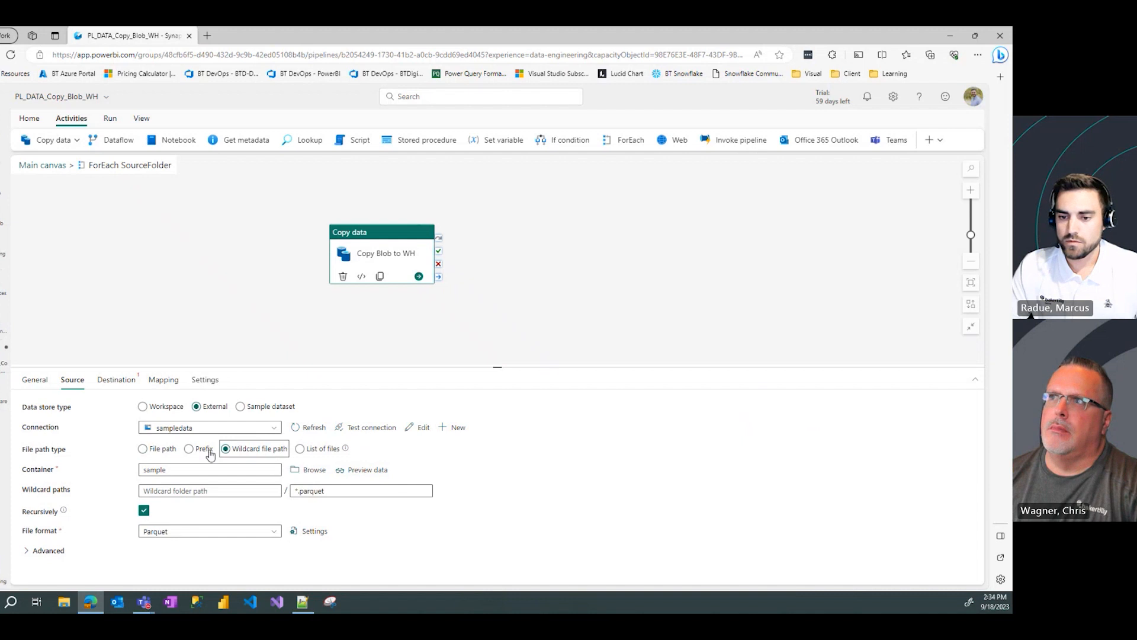
{"action": "left_click", "coordinate": [153, 454]}
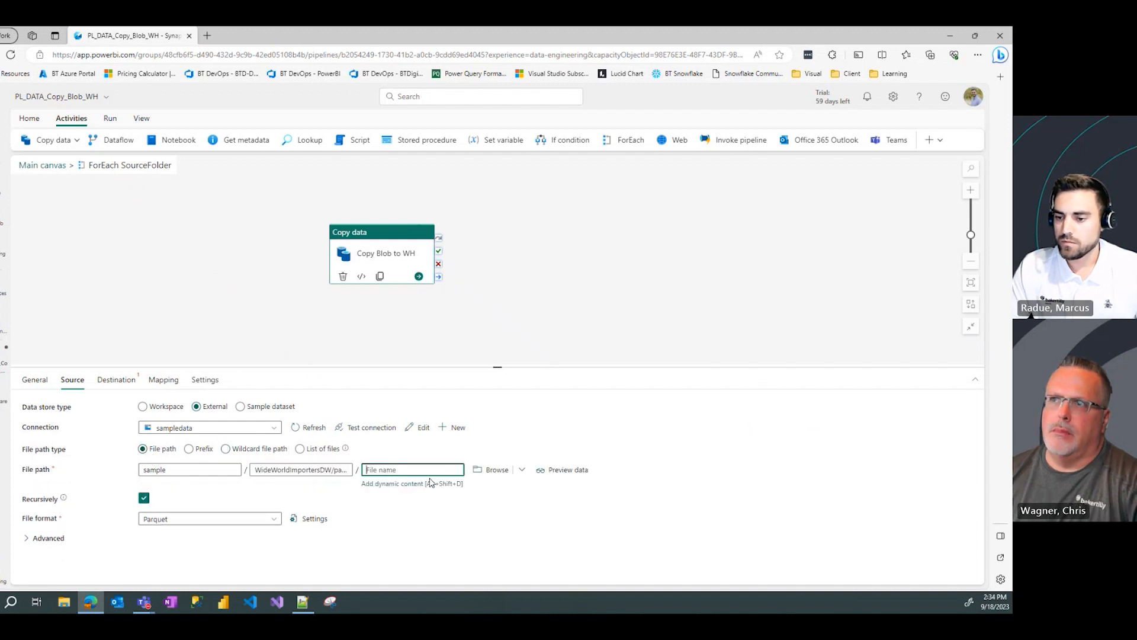
{"action": "left_click", "coordinate": [425, 483]}
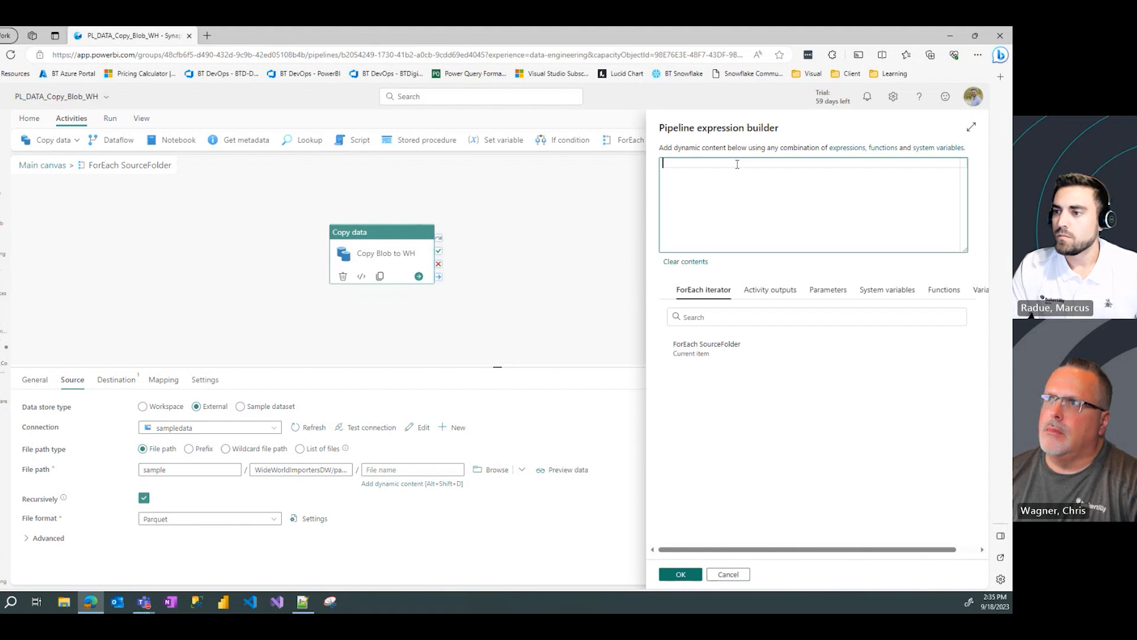
{"action": "type", "text": "@concat(item().StageTableName, '.parquet')"}
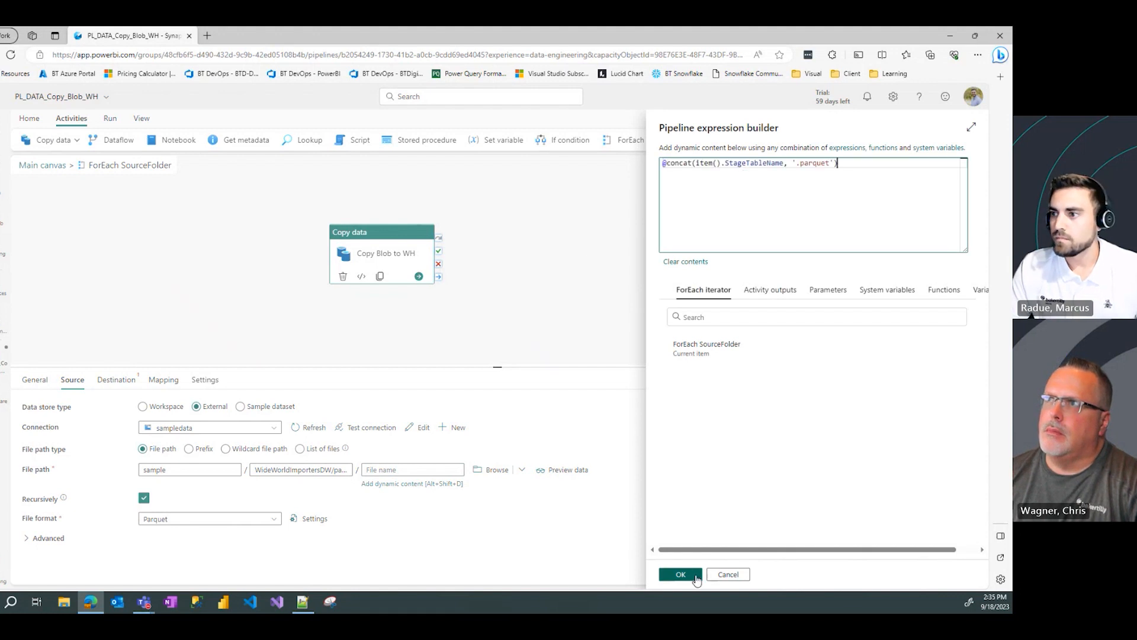
{"action": "left_click", "coordinate": [680, 574]}
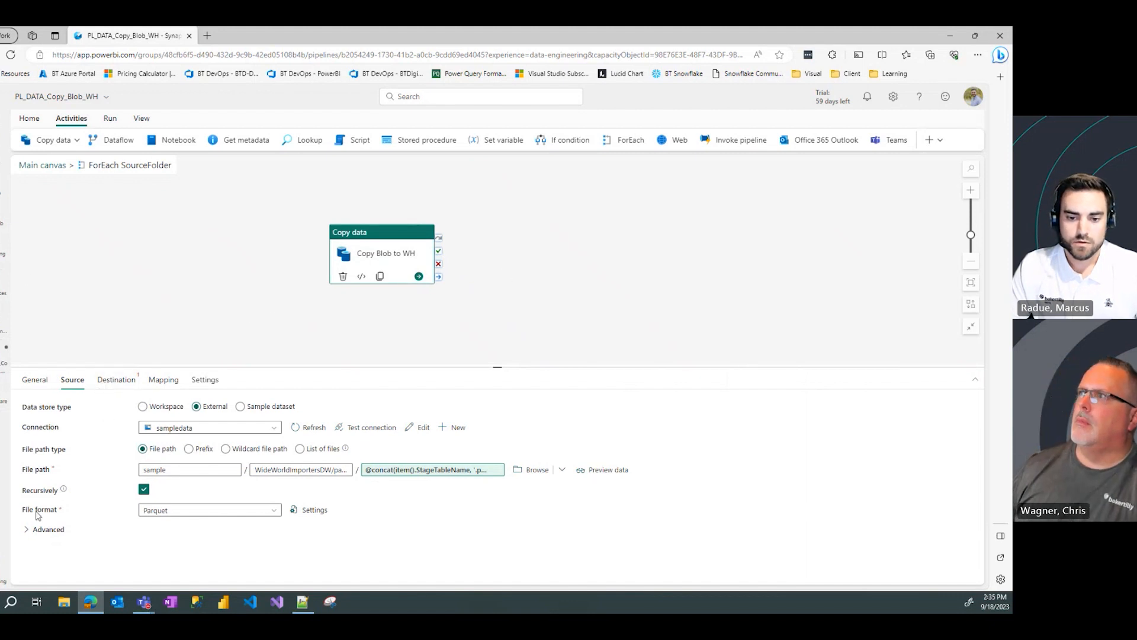
{"action": "left_click", "coordinate": [27, 530]}
{"action": "scroll", "coordinate": [119, 521], "scroll_direction": "down", "scroll_amount": 1}
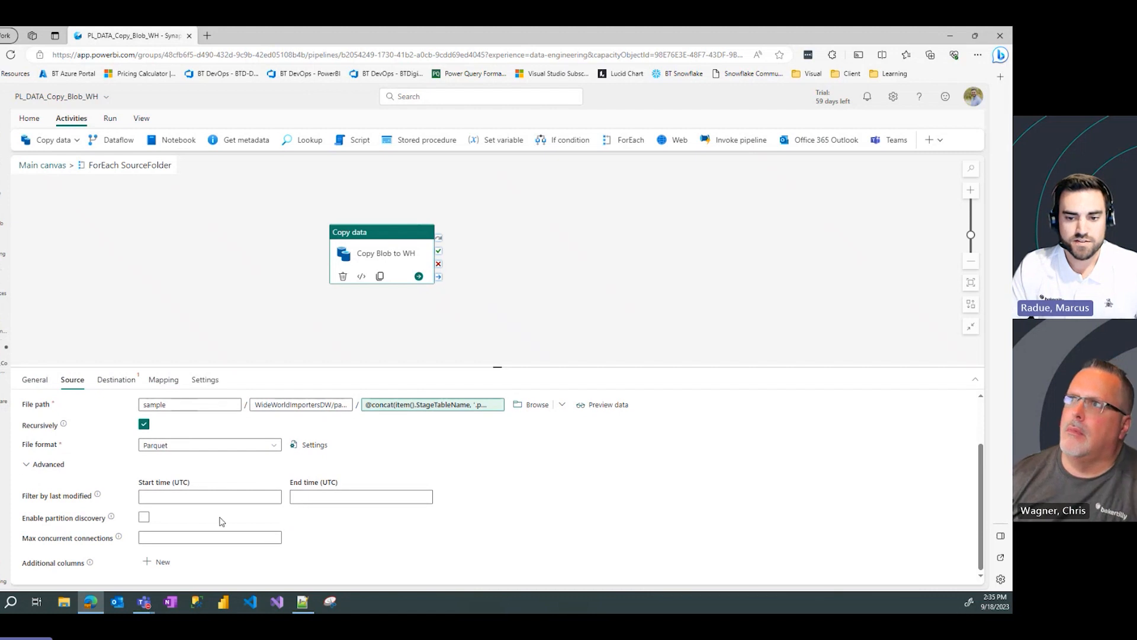
{"action": "left_click", "coordinate": [42, 465]}
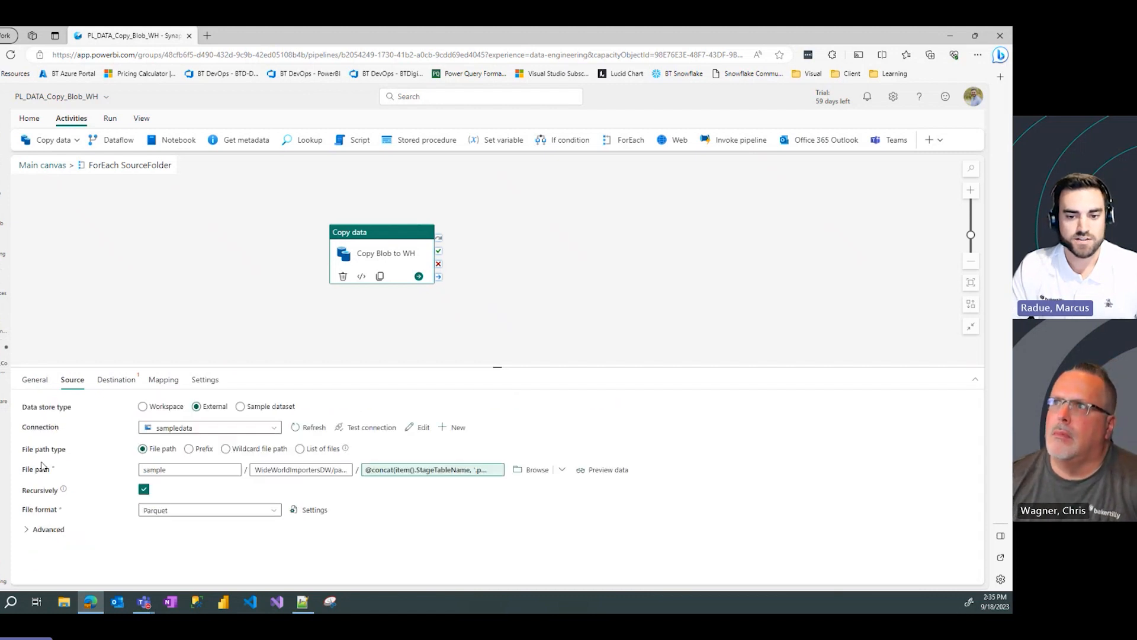
Set the copy destination to the workspace Data Warehouse btdemowarehouse with the Auto create table option
{"action": "left_click", "coordinate": [121, 385]}
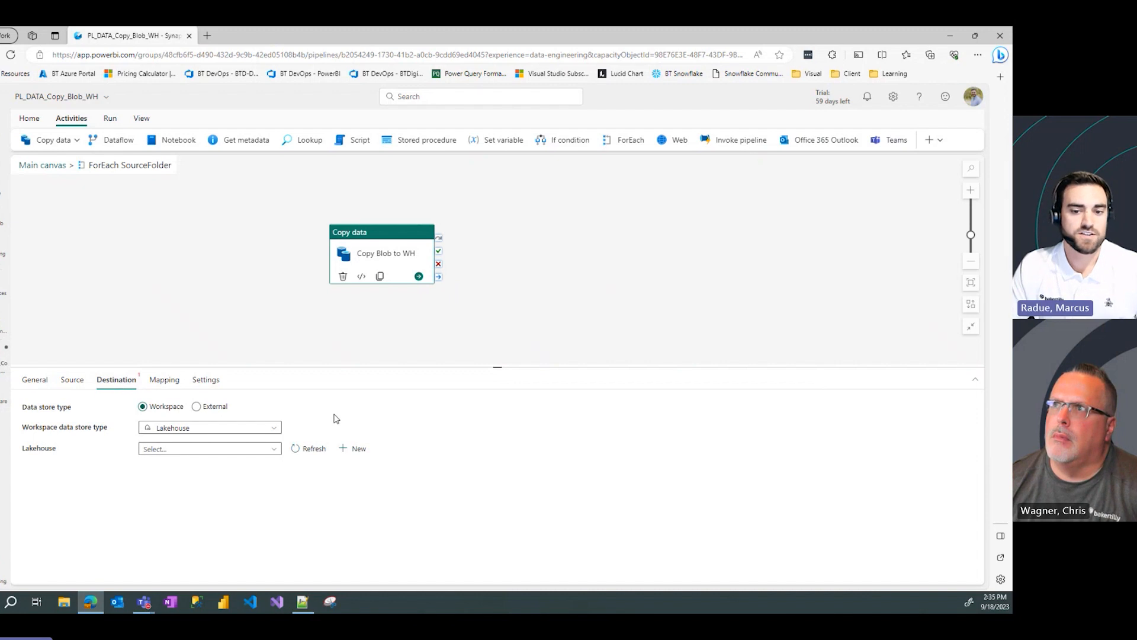
{"action": "left_click", "coordinate": [230, 432]}
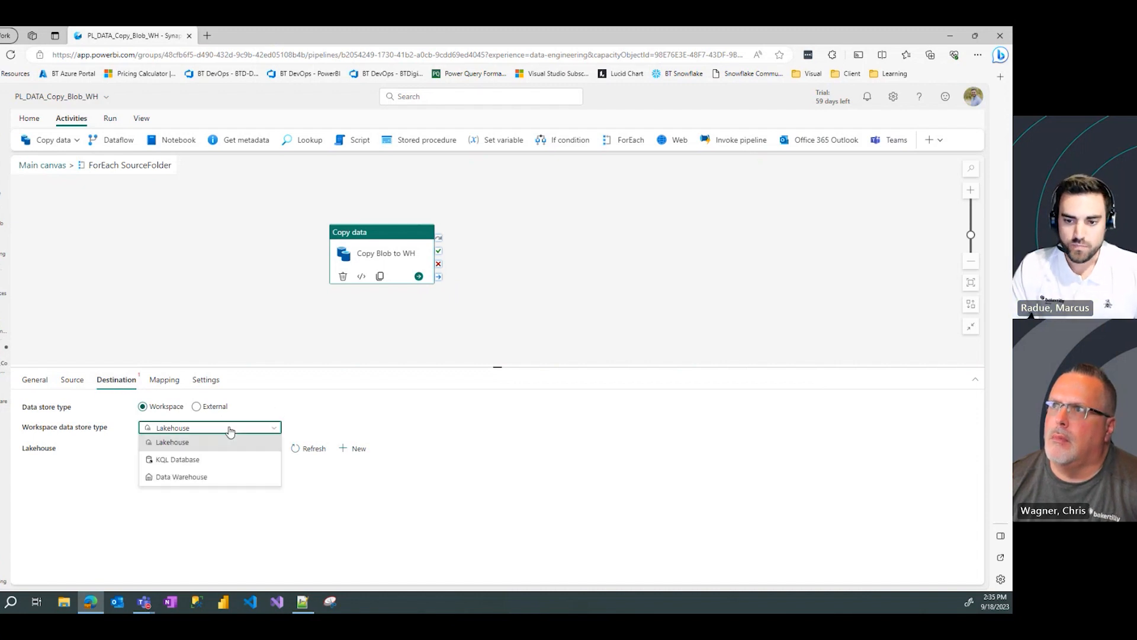
{"action": "left_click", "coordinate": [203, 477]}
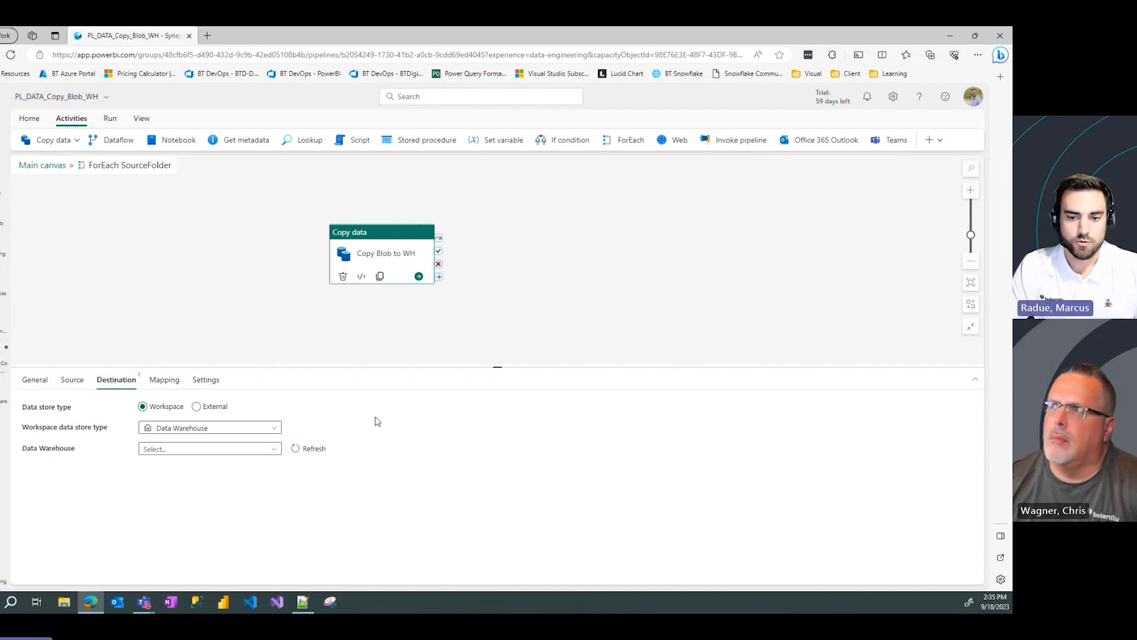
{"action": "left_click", "coordinate": [190, 450]}
{"action": "left_click", "coordinate": [195, 482]}
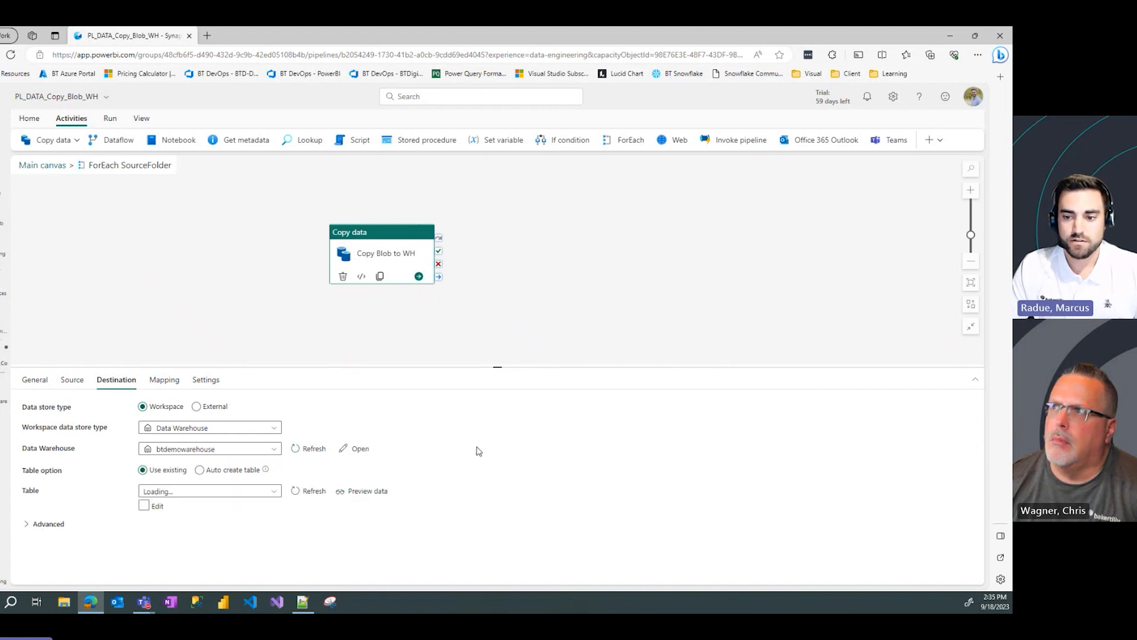
{"action": "left_click", "coordinate": [229, 472]}
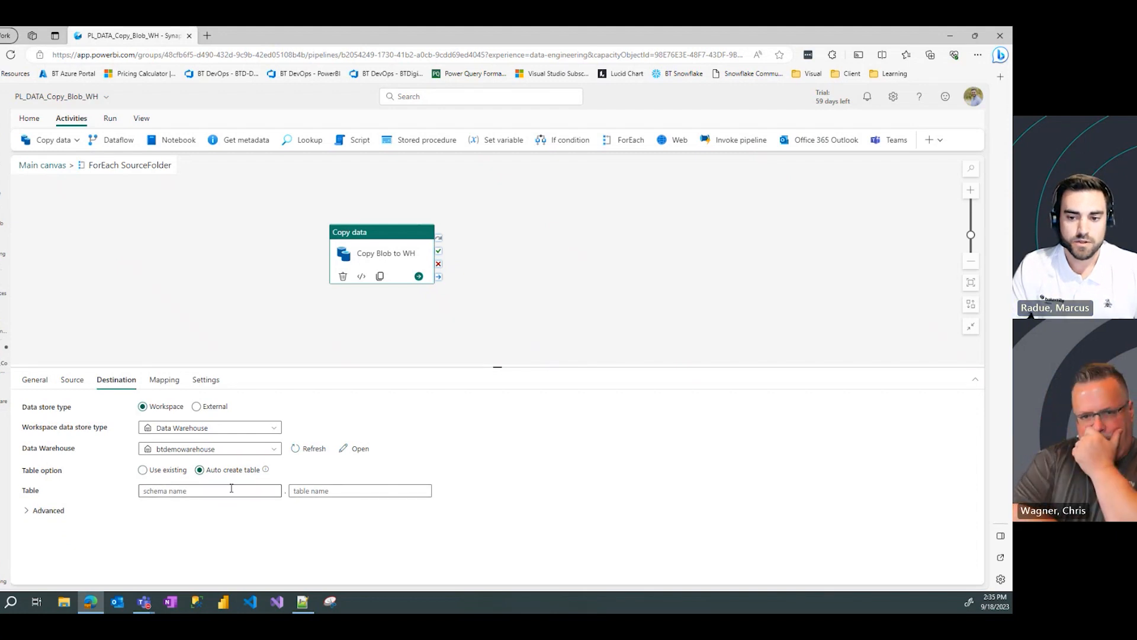
{"action": "mouse_move", "coordinate": [266, 472]}
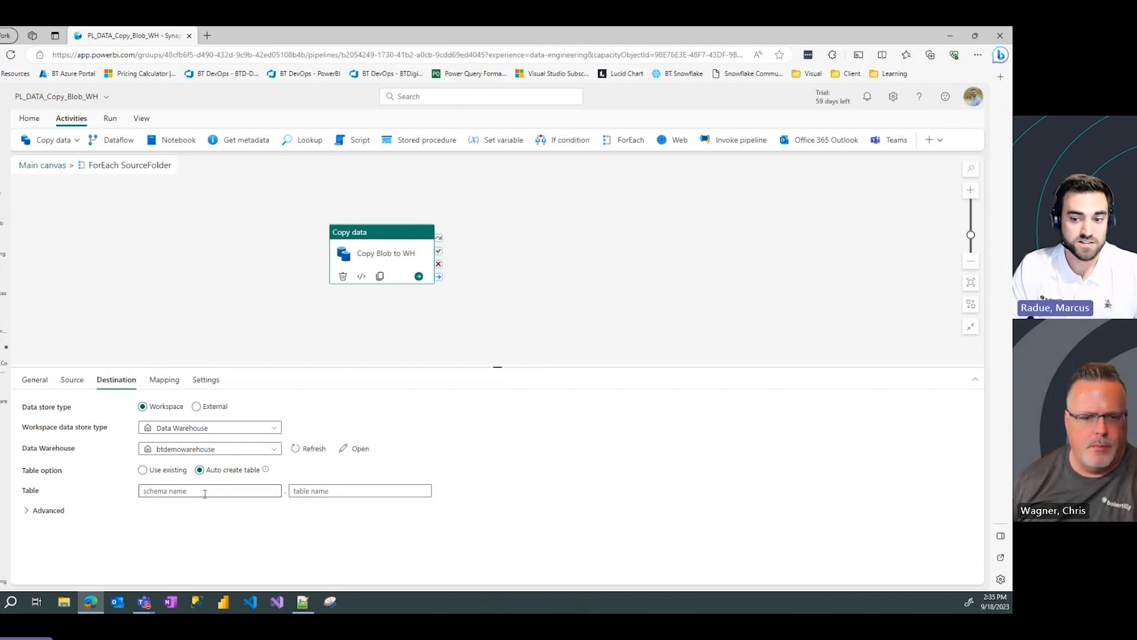
{"action": "left_click", "coordinate": [228, 488]}
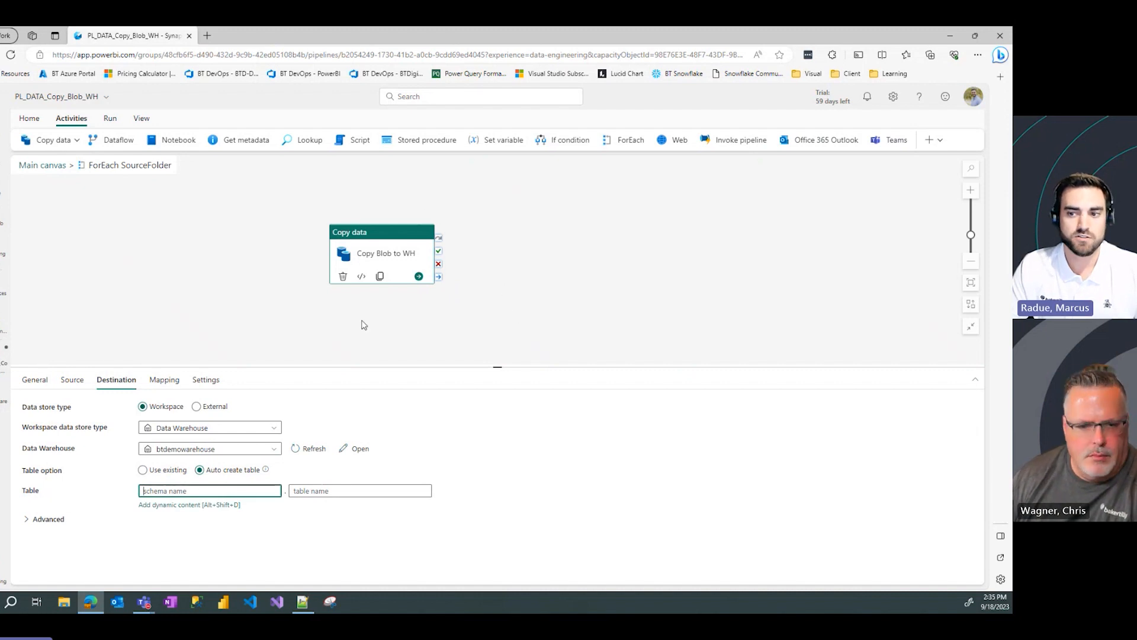
{"action": "left_click", "coordinate": [191, 508]}
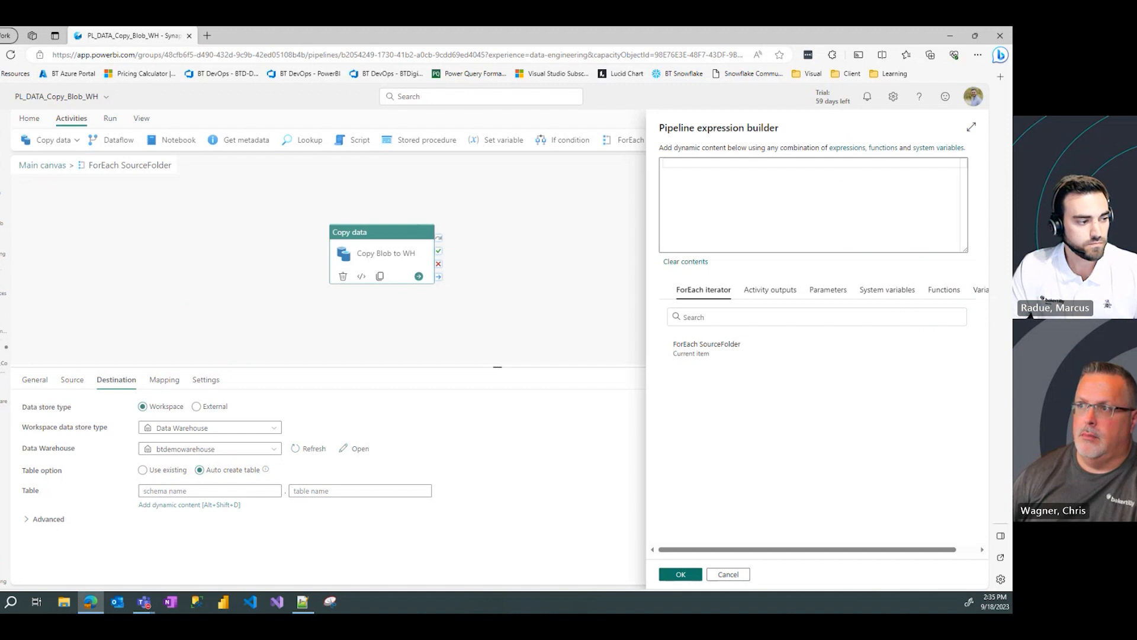
{"action": "key", "text": "alt+Tab"}
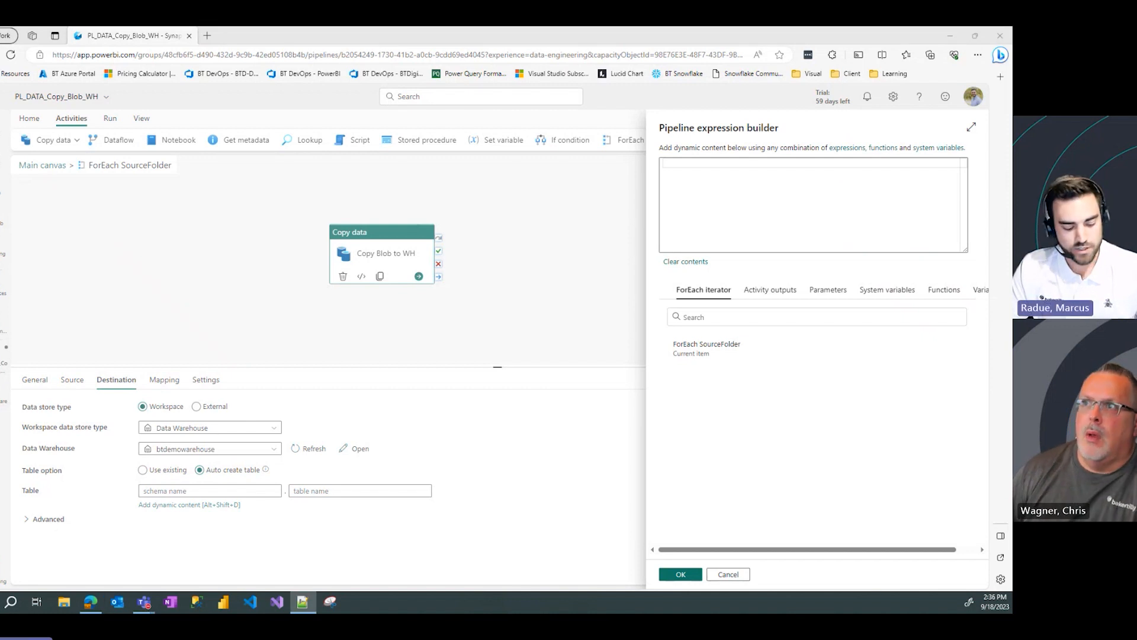
{"action": "left_click", "coordinate": [707, 170]}
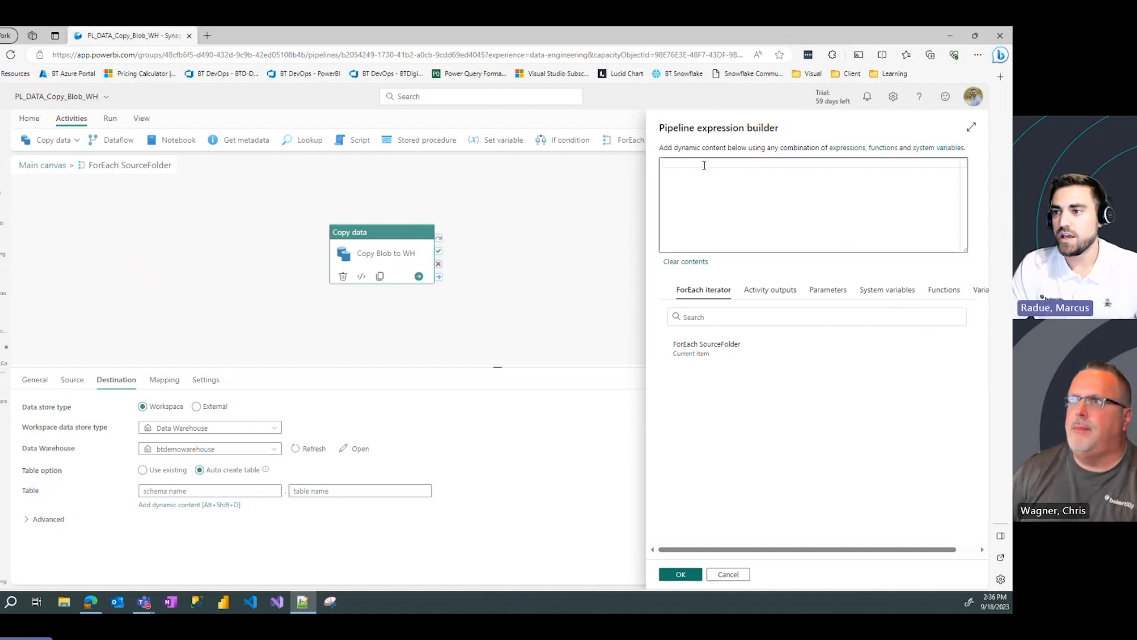
{"action": "type", "text": "@item().StageSchema"}
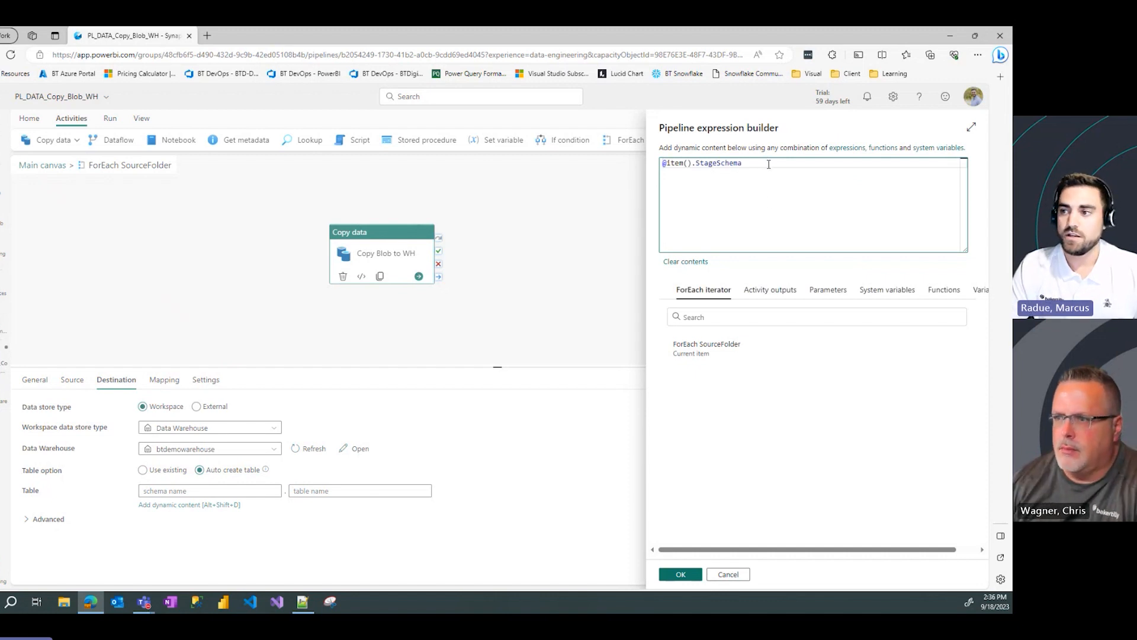
{"action": "left_click_drag", "start_coordinate": [768, 164], "coordinate": [664, 161]}
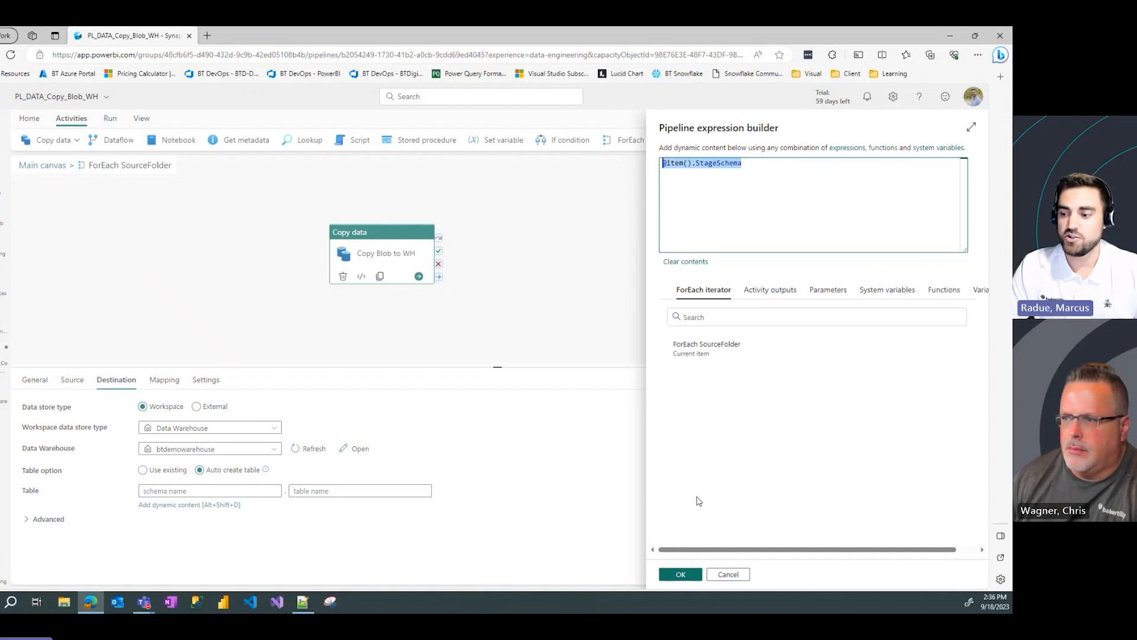
{"action": "left_click", "coordinate": [680, 575]}
{"action": "left_click", "coordinate": [341, 491]}
{"action": "left_click", "coordinate": [338, 505]}
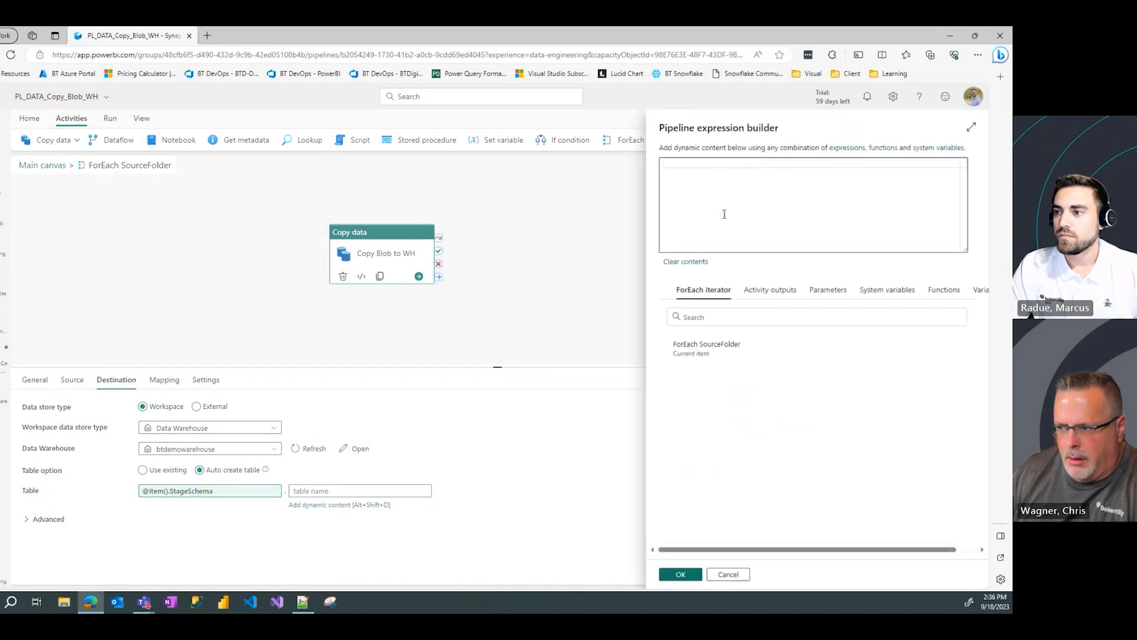
{"action": "left_click", "coordinate": [707, 170]}
{"action": "type", "text": "@item"}
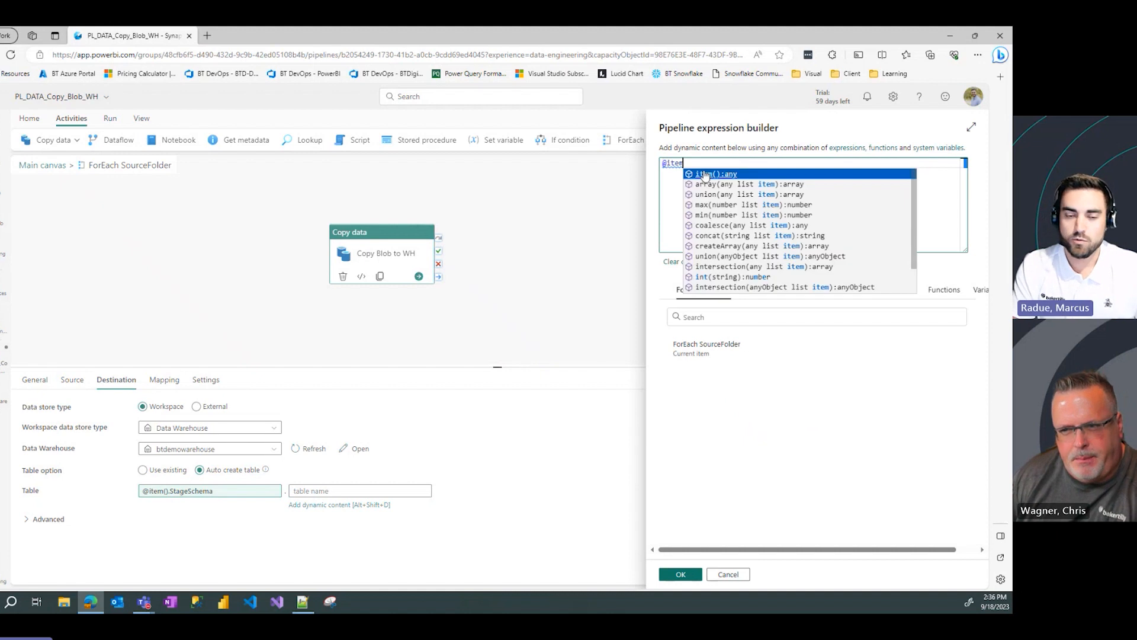
{"action": "type", "text": "()."}
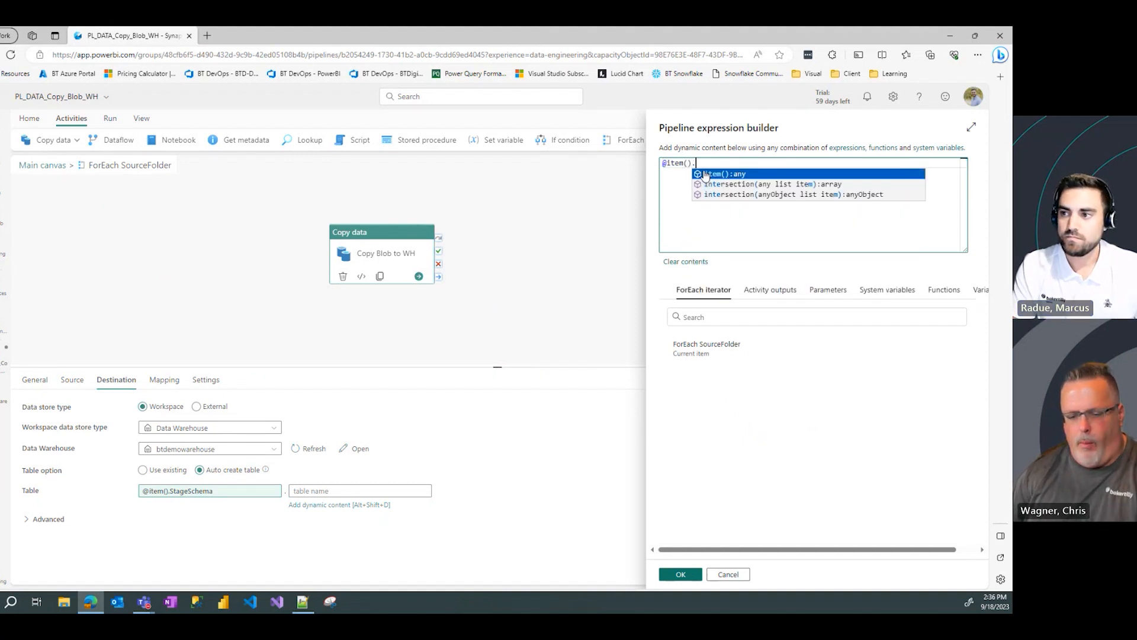
{"action": "type", "text": "StageTalb"}
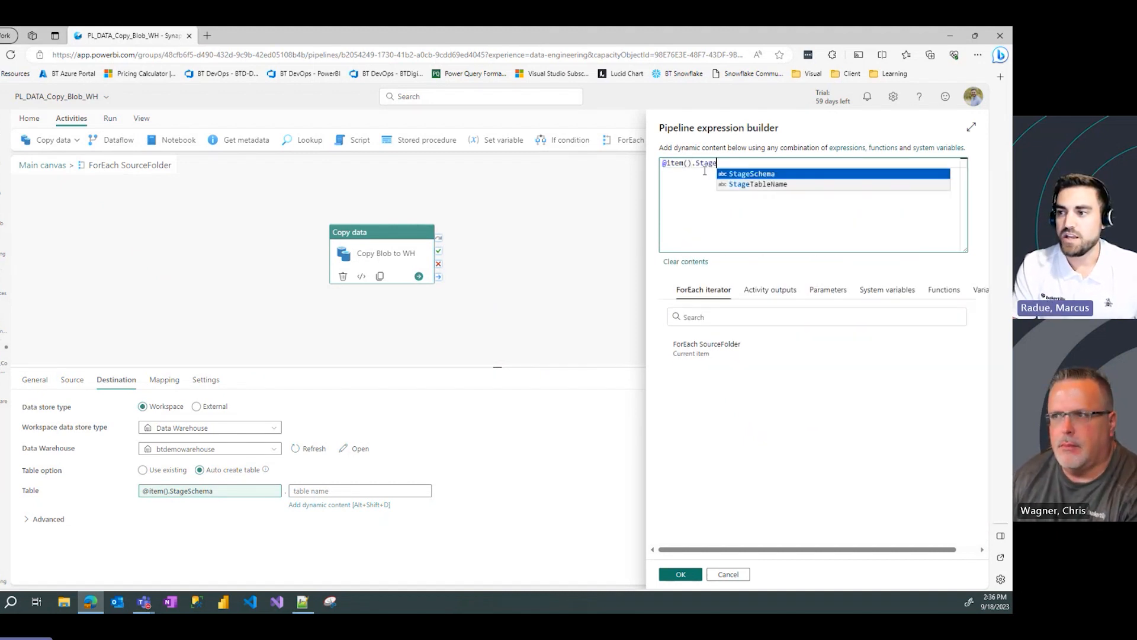
{"action": "key", "text": "BackSpace"}
{"action": "key", "text": "BackSpace"}
{"action": "type", "text": "bleName"}
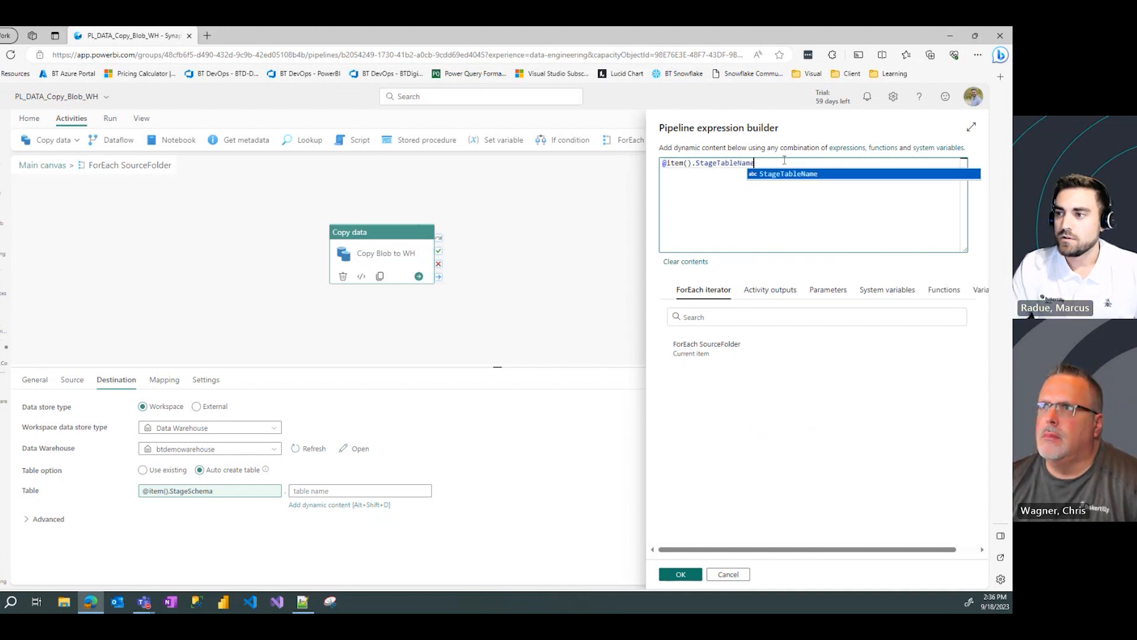
{"action": "left_click_drag", "start_coordinate": [667, 163], "coordinate": [761, 163]}
{"action": "left_click", "coordinate": [762, 163]}
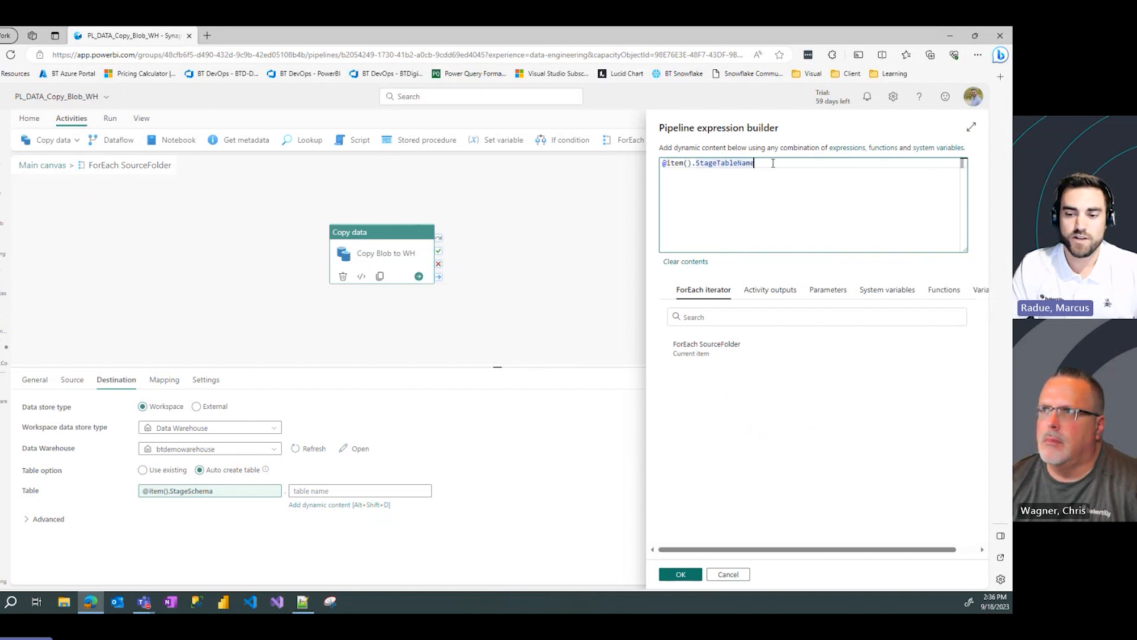
{"action": "left_click_drag", "start_coordinate": [765, 162], "coordinate": [657, 160]}
{"action": "left_click", "coordinate": [763, 163]}
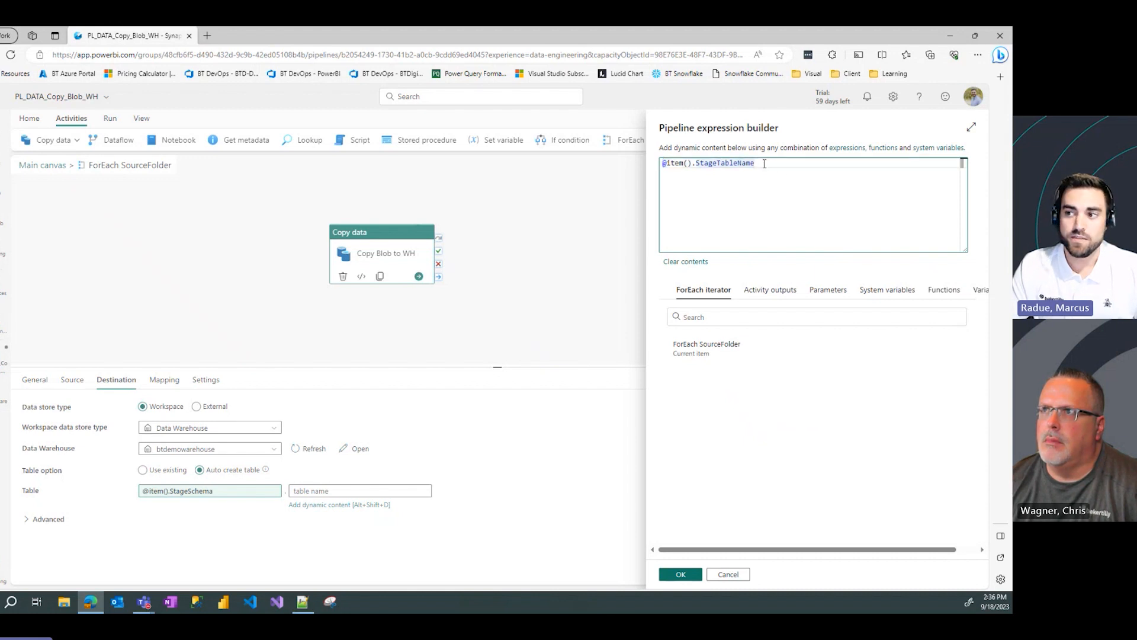
{"action": "double_click", "coordinate": [704, 163]}
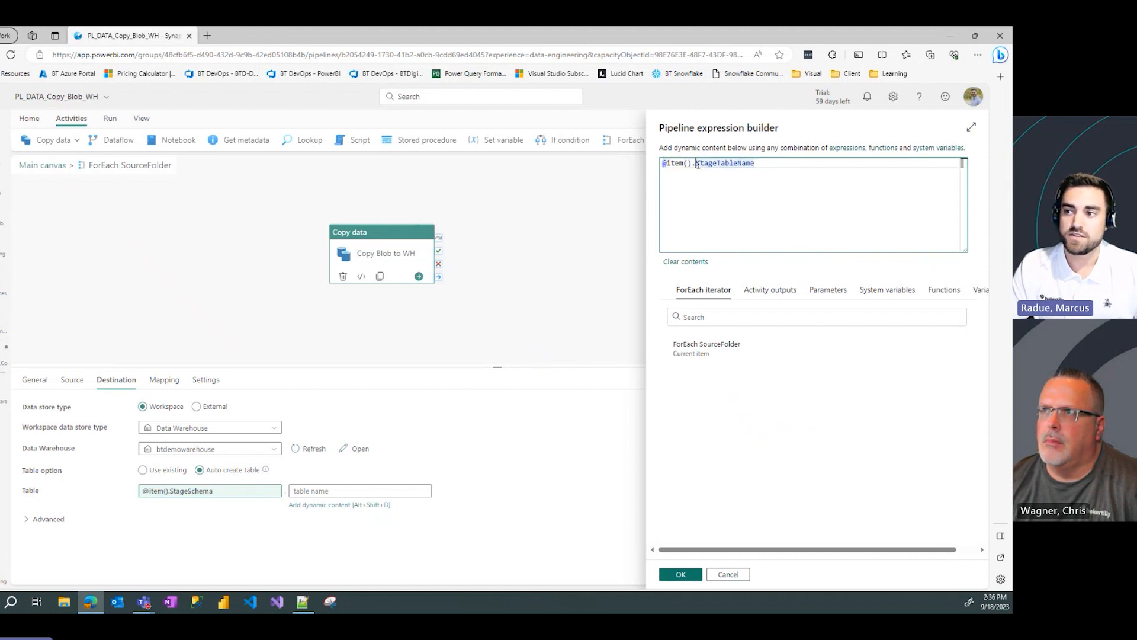
{"action": "left_click", "coordinate": [768, 167]}
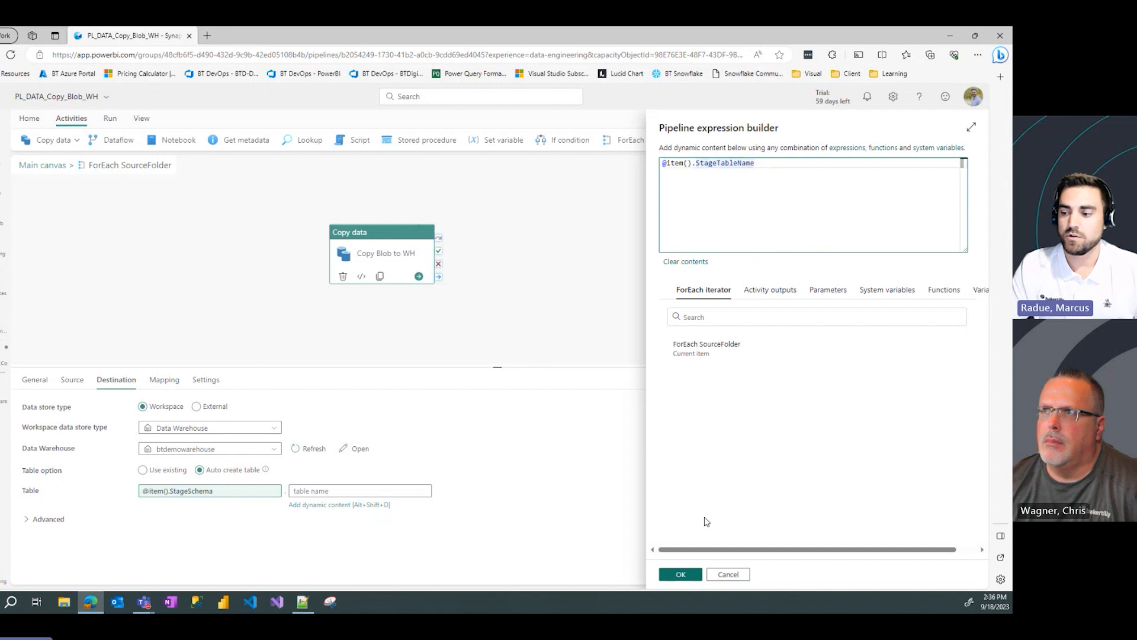
{"action": "left_click", "coordinate": [681, 575]}
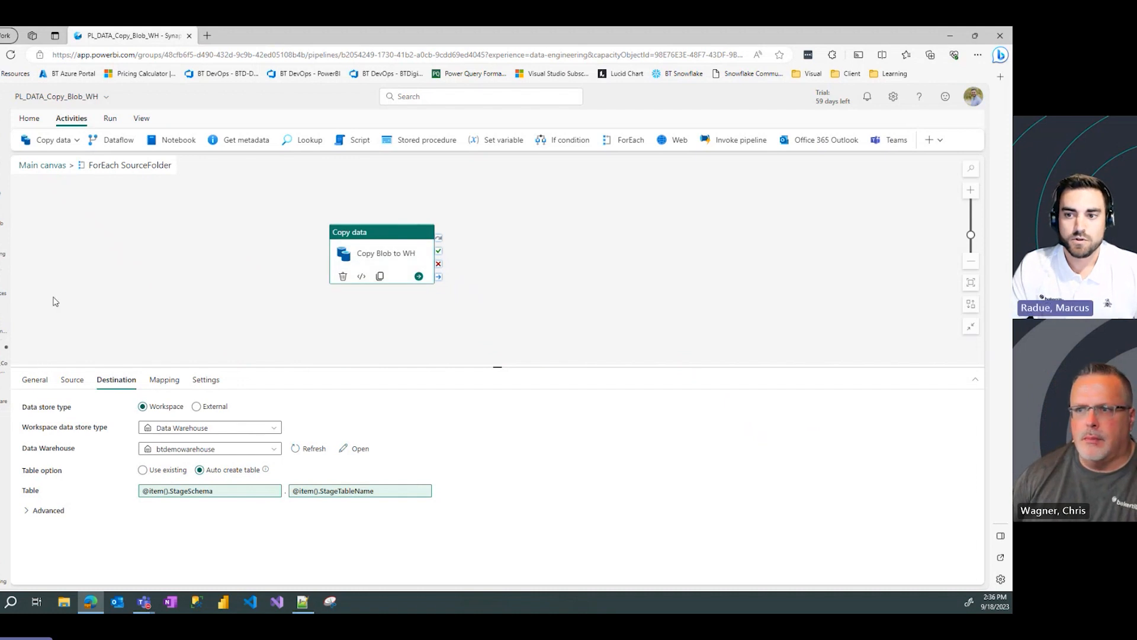
Duplicate the AuditPipelineRunStart stored procedure on the main canvas and connect the ForEach SourceFolder activity's success output to the copy
{"action": "left_click", "coordinate": [22, 383]}
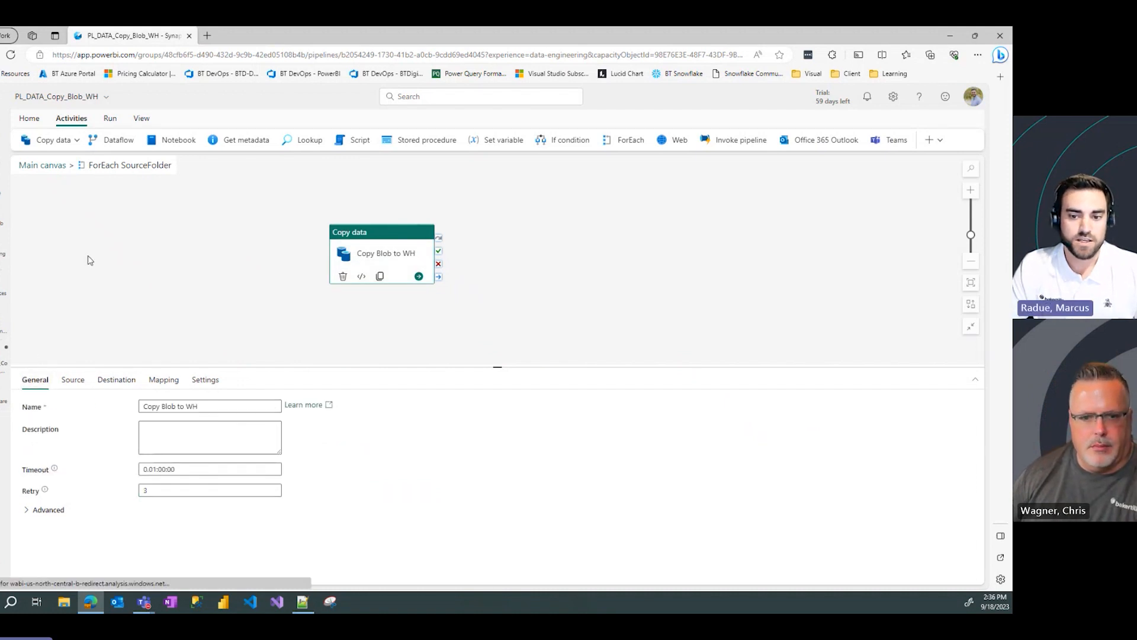
{"action": "left_click", "coordinate": [32, 168]}
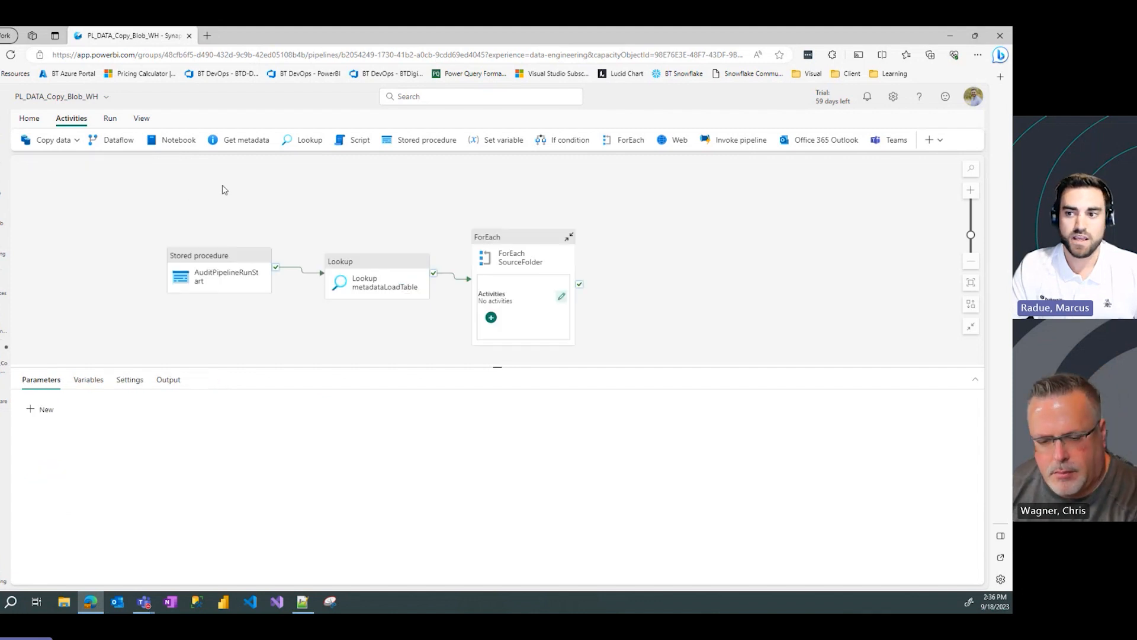
{"action": "left_click_drag", "start_coordinate": [776, 247], "coordinate": [683, 278]}
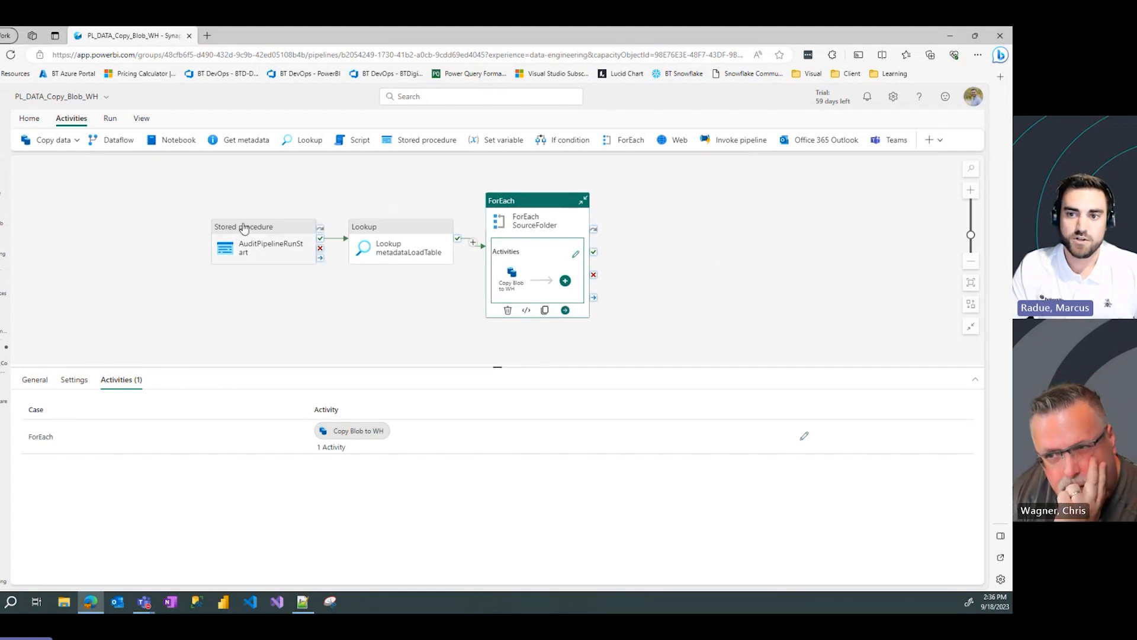
{"action": "left_click", "coordinate": [234, 242]}
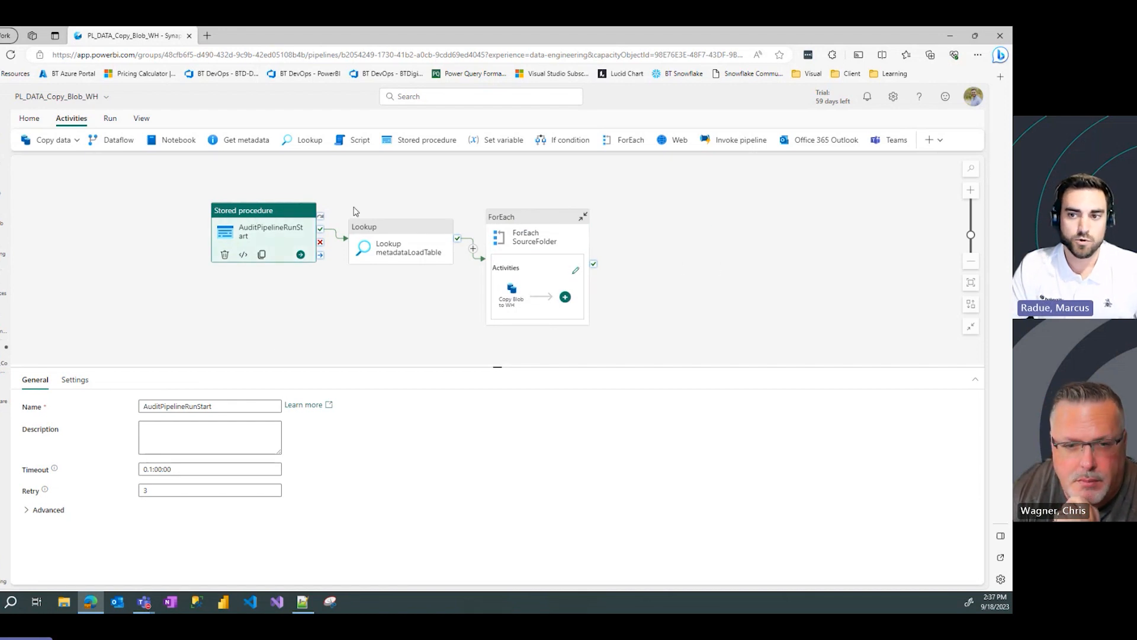
{"action": "left_click", "coordinate": [657, 269]}
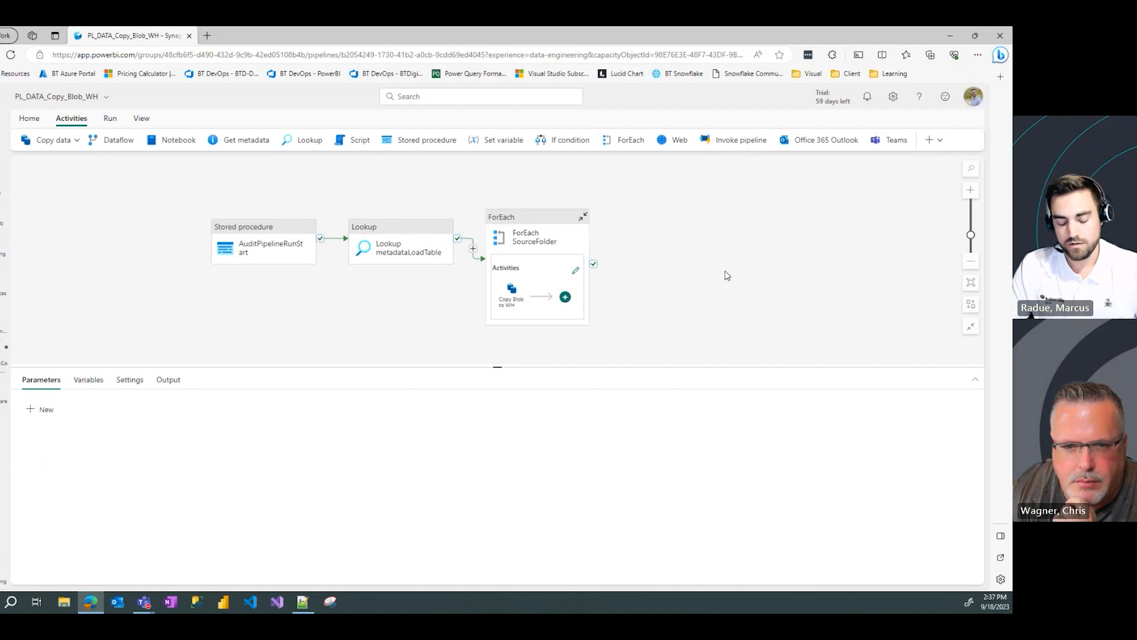
{"action": "key", "text": "ctrl+v"}
{"action": "left_click_drag", "start_coordinate": [649, 203], "coordinate": [659, 244]}
{"action": "left_click_drag", "start_coordinate": [593, 263], "coordinate": [666, 240]}
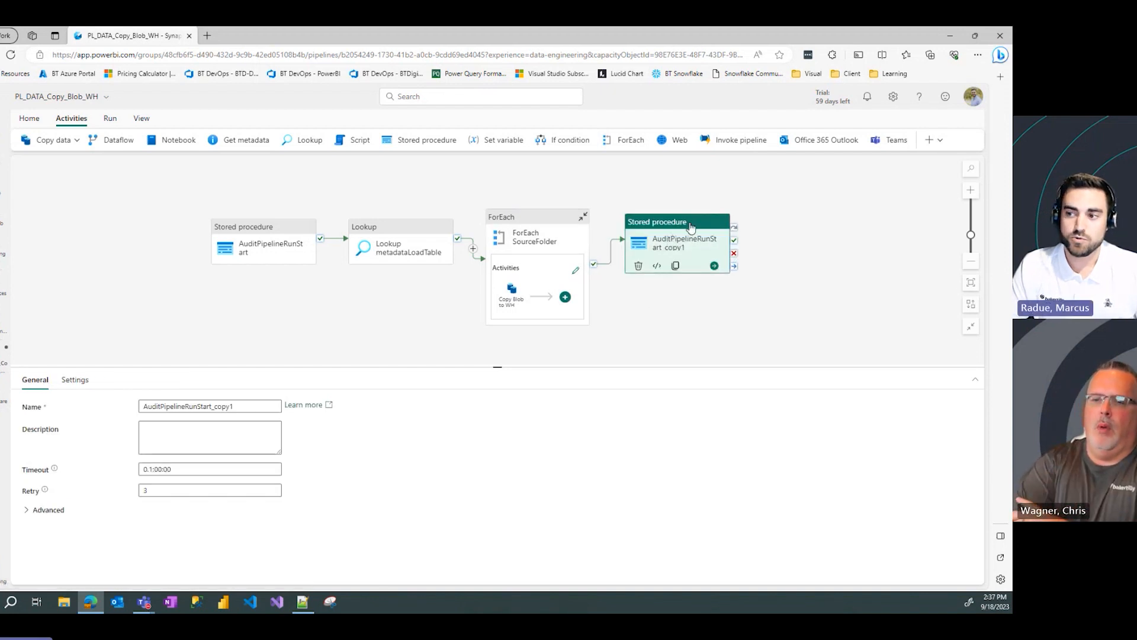
Rename the duplicated stored procedure activity as AuditPipelineRunEnd
{"action": "left_click_drag", "start_coordinate": [240, 406], "coordinate": [199, 405]}
{"action": "type", "text": "End"}
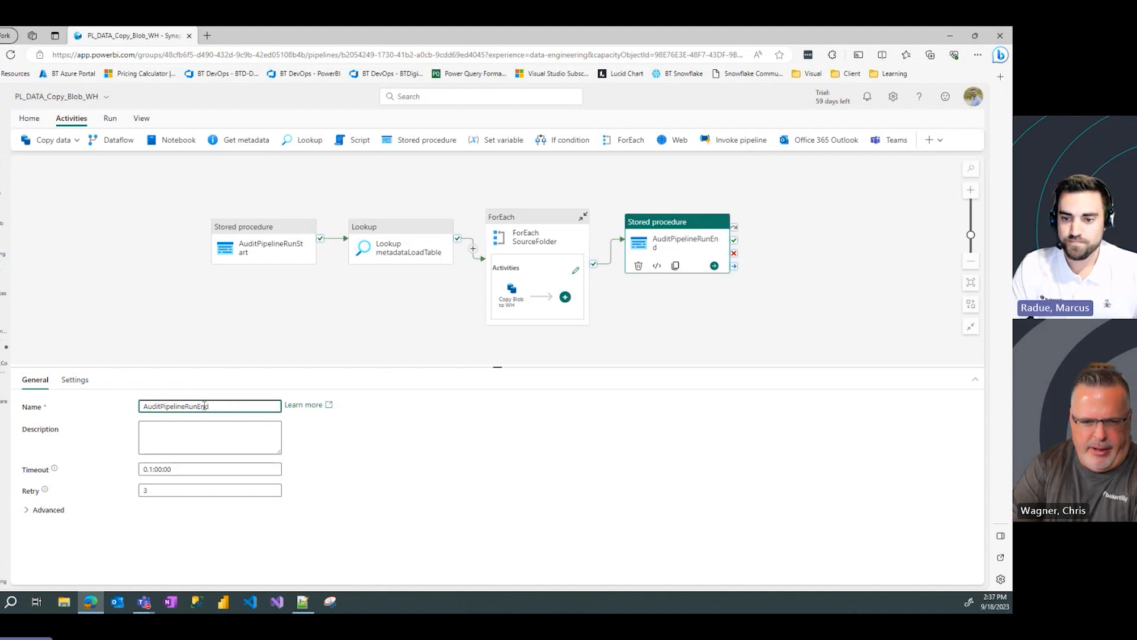
{"action": "left_click", "coordinate": [661, 329]}
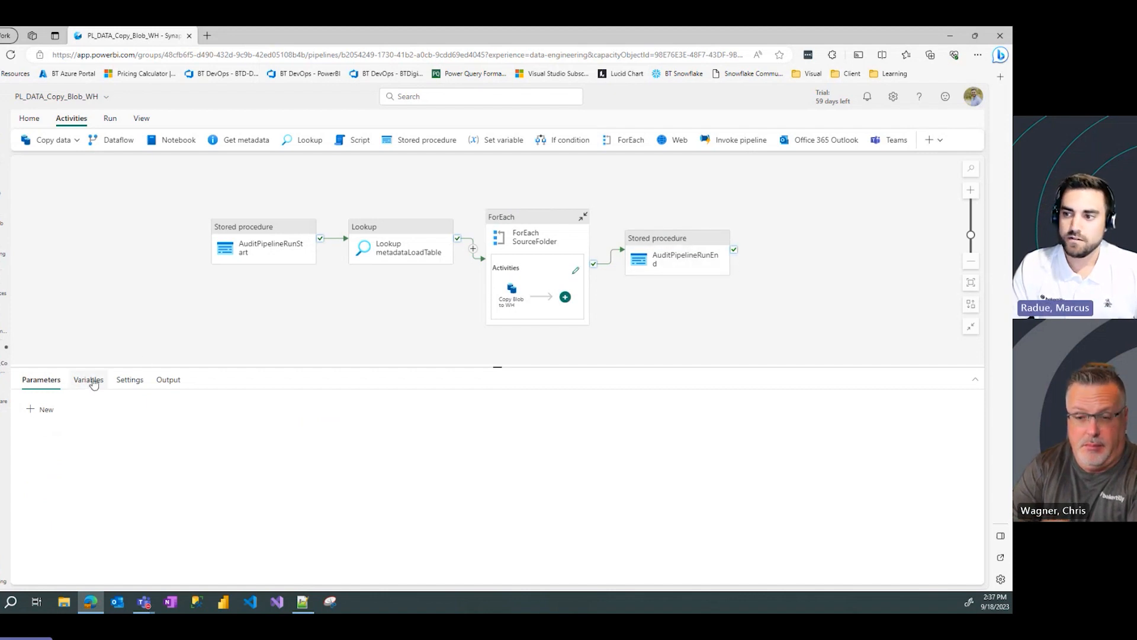
{"action": "left_click", "coordinate": [678, 256]}
{"action": "left_click", "coordinate": [76, 380]}
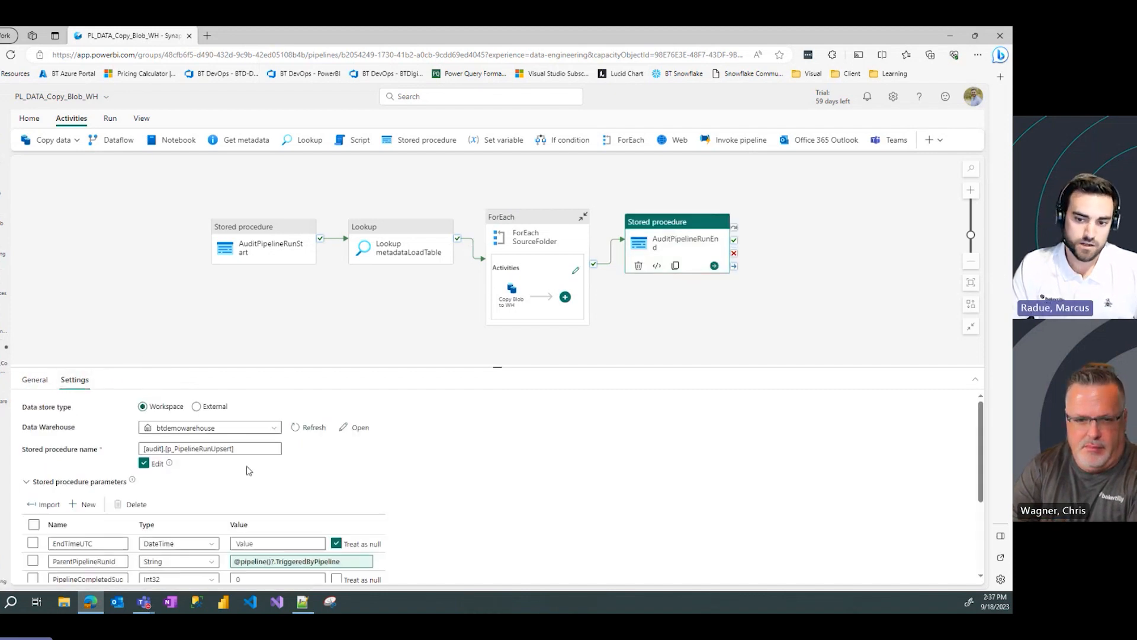
{"action": "scroll", "coordinate": [576, 490], "scroll_direction": "down", "scroll_amount": 3}
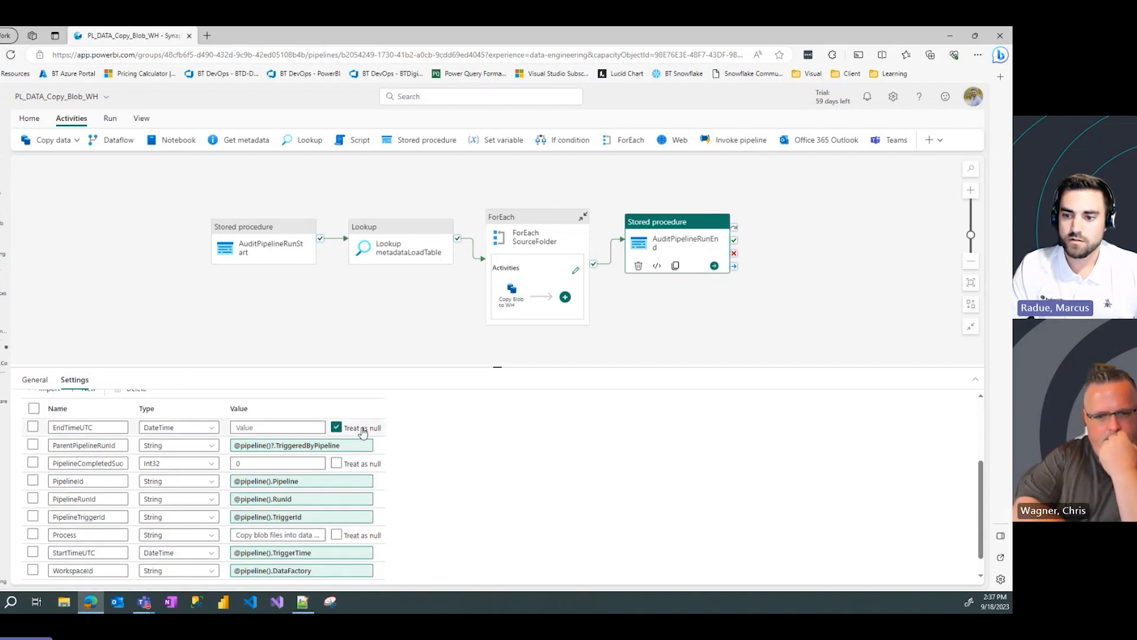
{"action": "left_click", "coordinate": [339, 428]}
{"action": "left_click", "coordinate": [275, 427]}
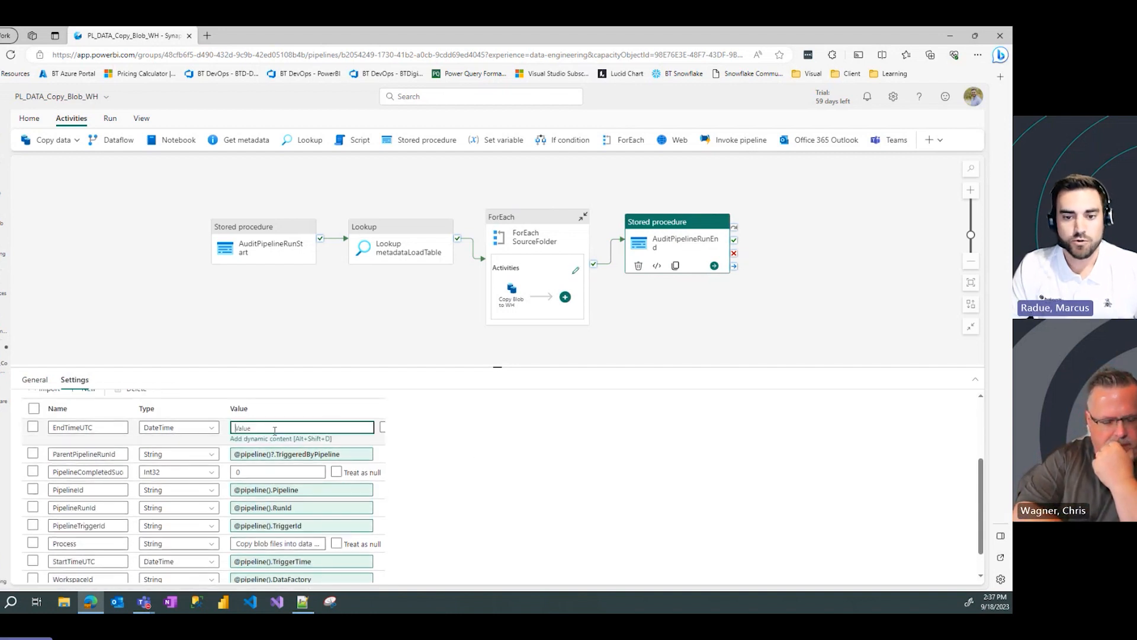
{"action": "left_click", "coordinate": [257, 438]}
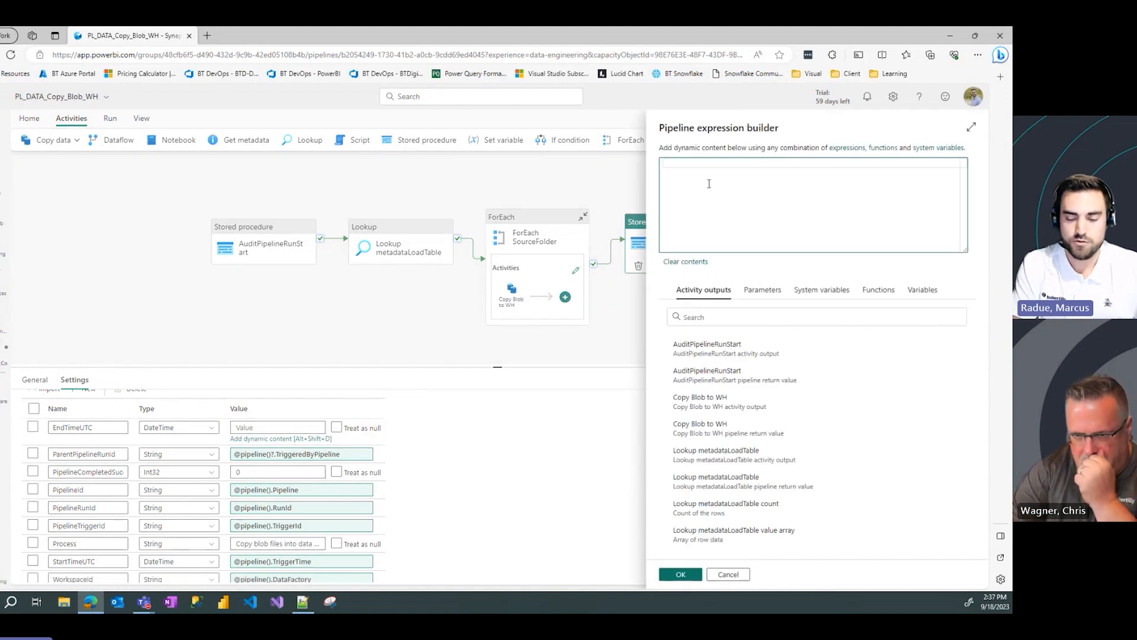
{"action": "type", "text": "utcnow("}
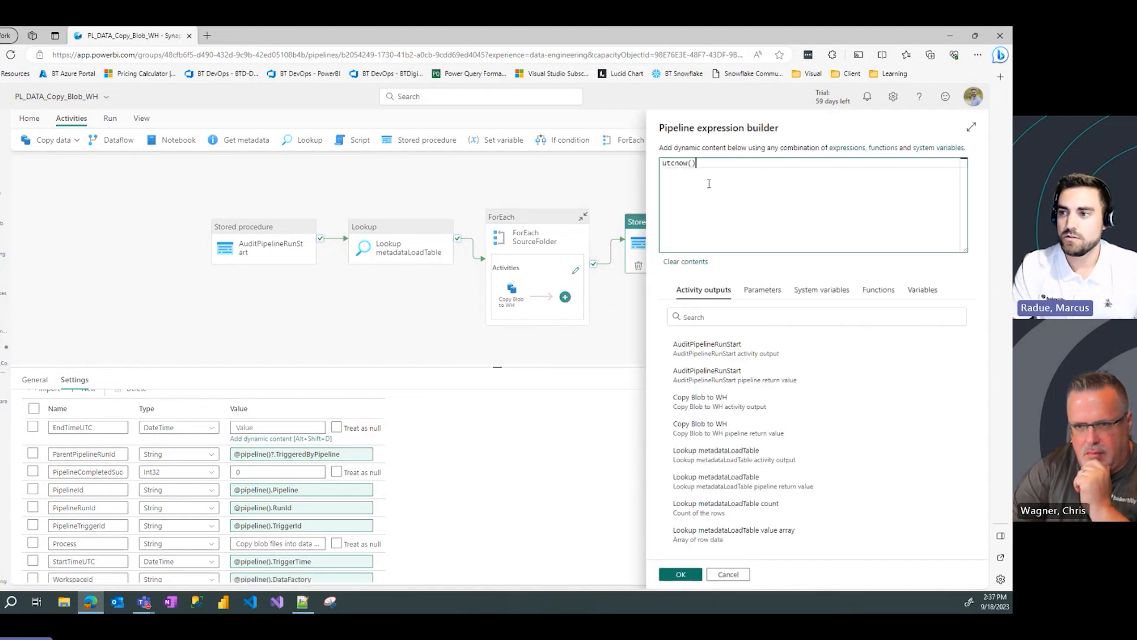
{"action": "left_click", "coordinate": [663, 163]}
{"action": "type", "text": "@"}
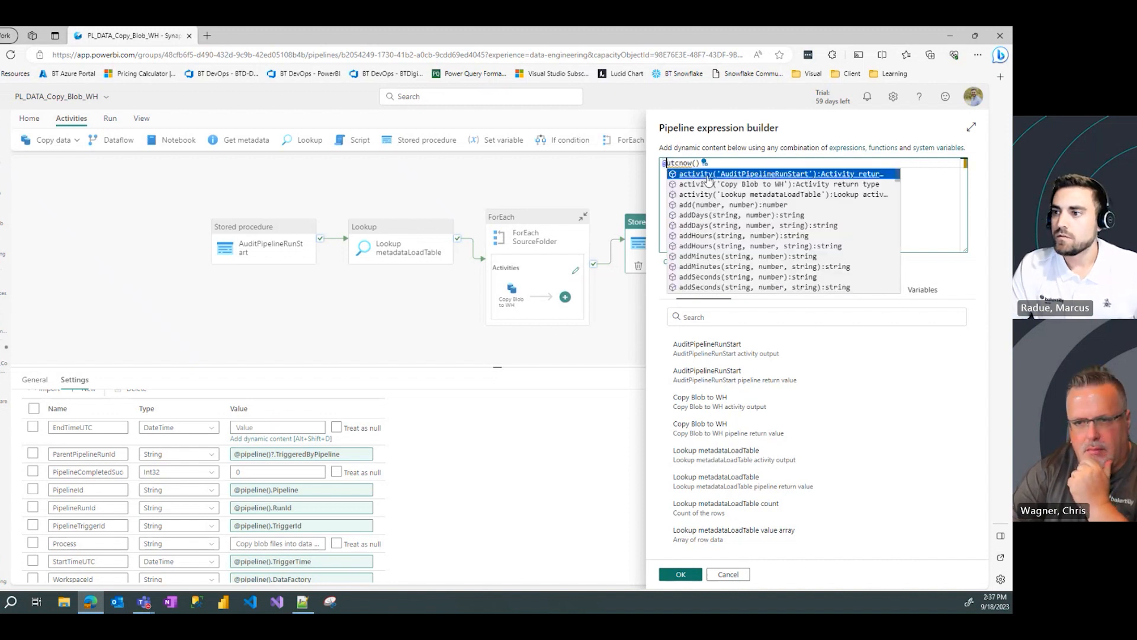
{"action": "left_click", "coordinate": [720, 202]}
{"action": "left_click", "coordinate": [681, 573]}
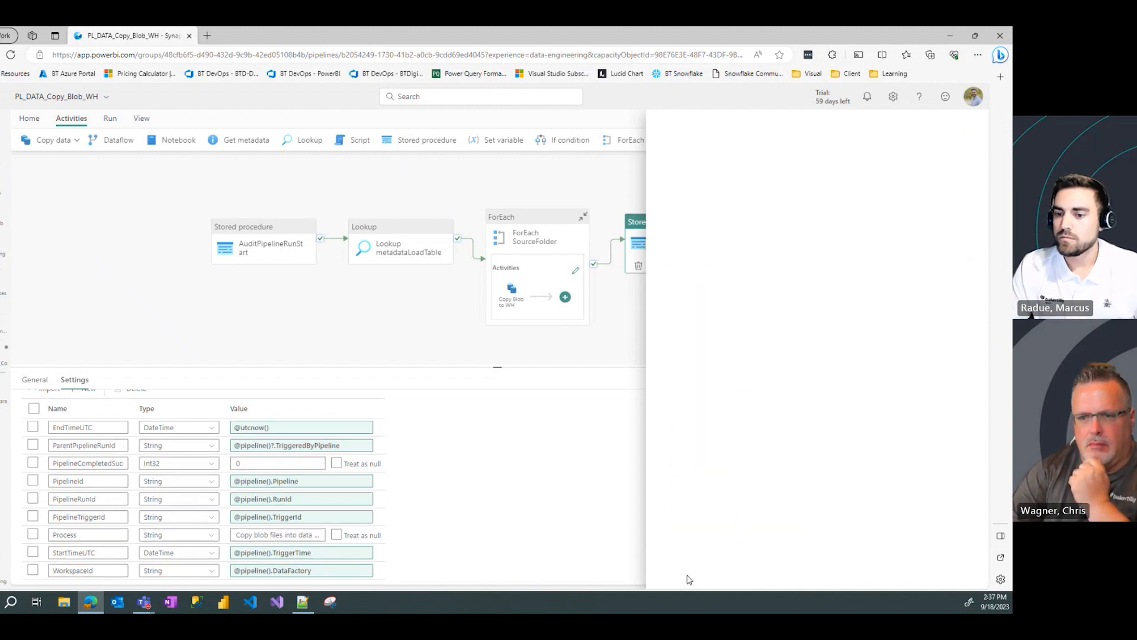
Set the Int32 pipeline-completed parameter of AuditPipelineRunEnd to 1
{"action": "left_click", "coordinate": [264, 463]}
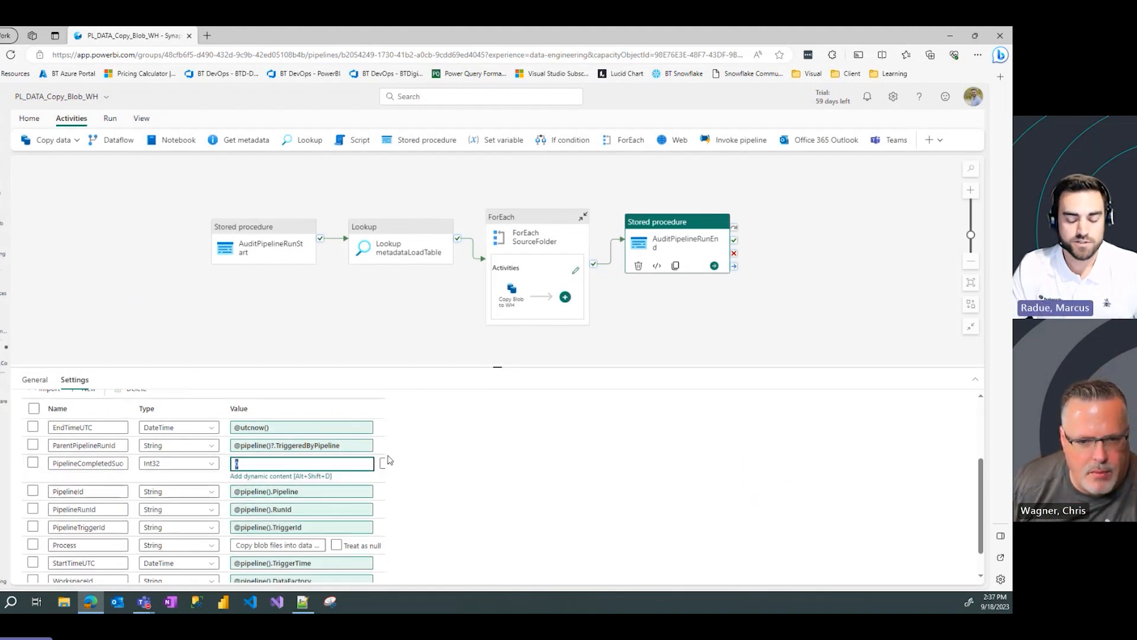
{"action": "type", "text": "1"}
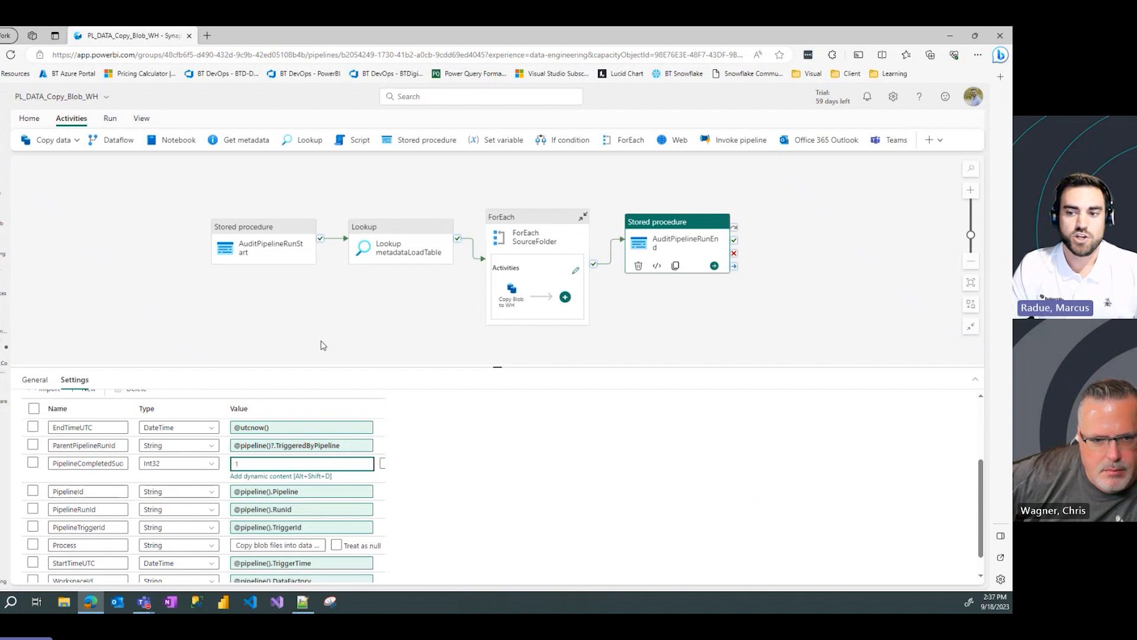
{"action": "left_click", "coordinate": [335, 319]}
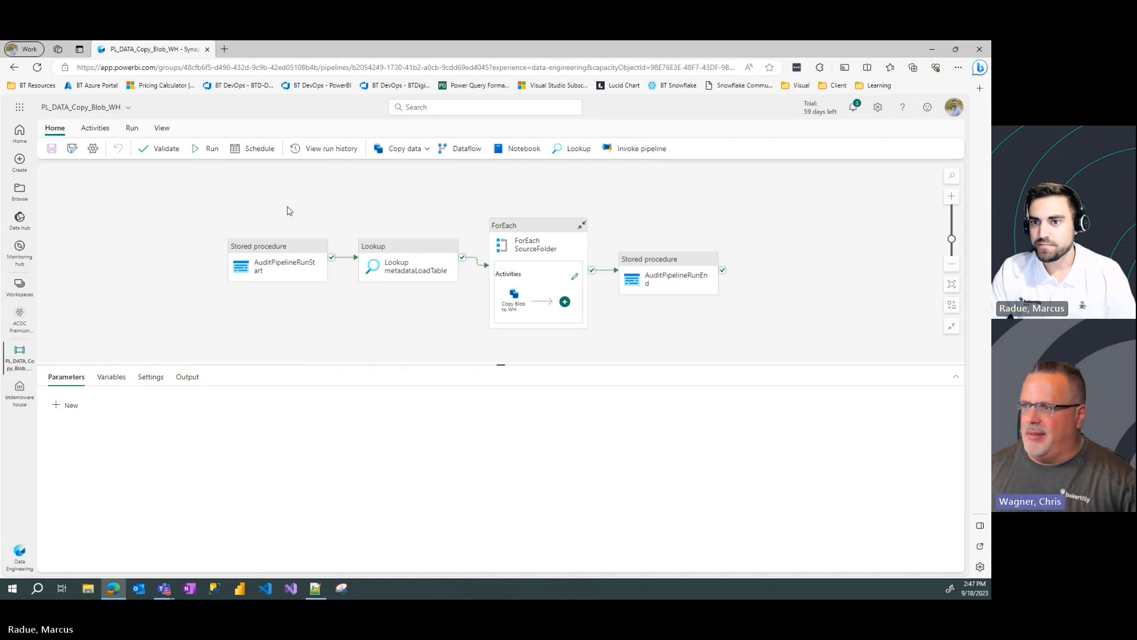
Run the PL_DATA_Copy_Blob_WH pipeline and dismiss the run notification
{"action": "left_click", "coordinate": [206, 151]}
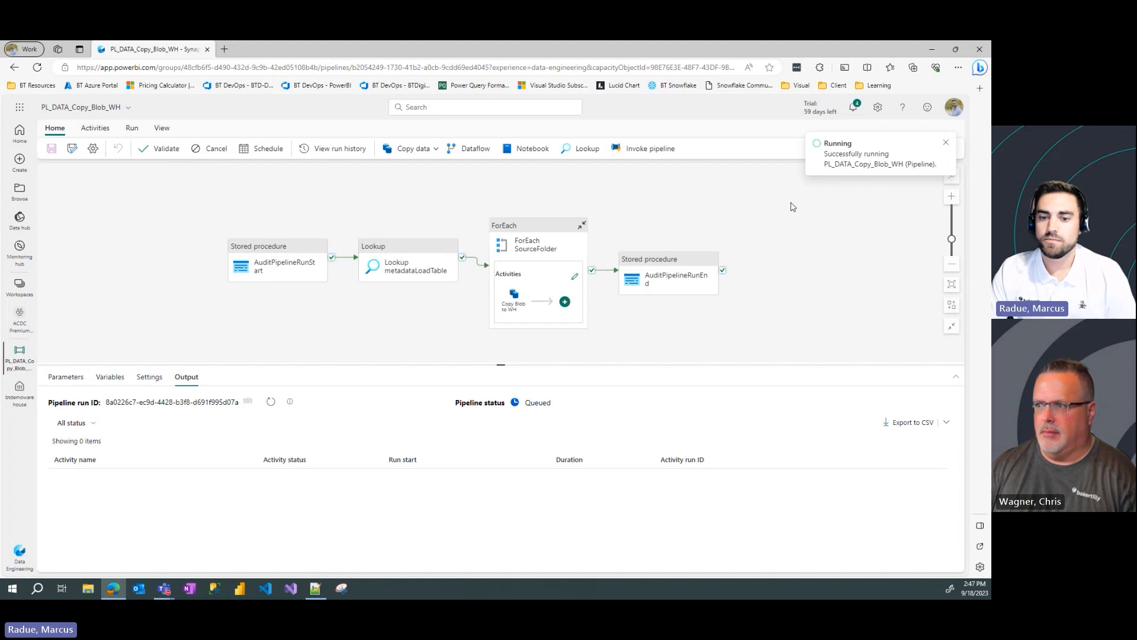
{"action": "left_click", "coordinate": [947, 144]}
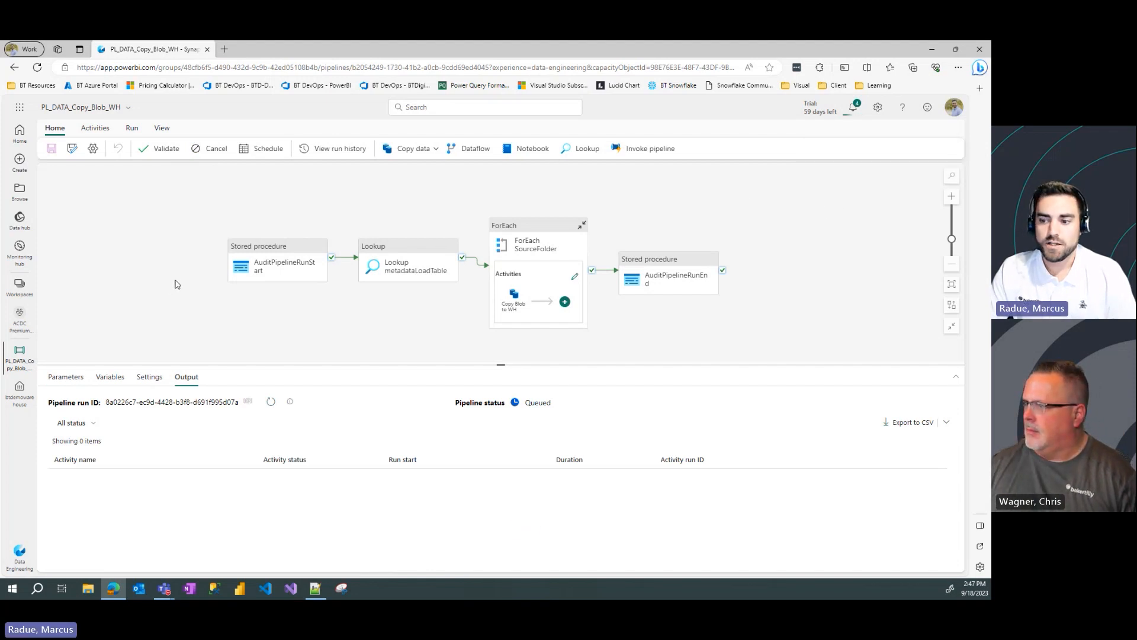
Monitor the pipeline run by repeatedly refreshing its output and checking the status of each activity and Copy Blob to WH iteration
{"action": "left_click", "coordinate": [270, 403]}
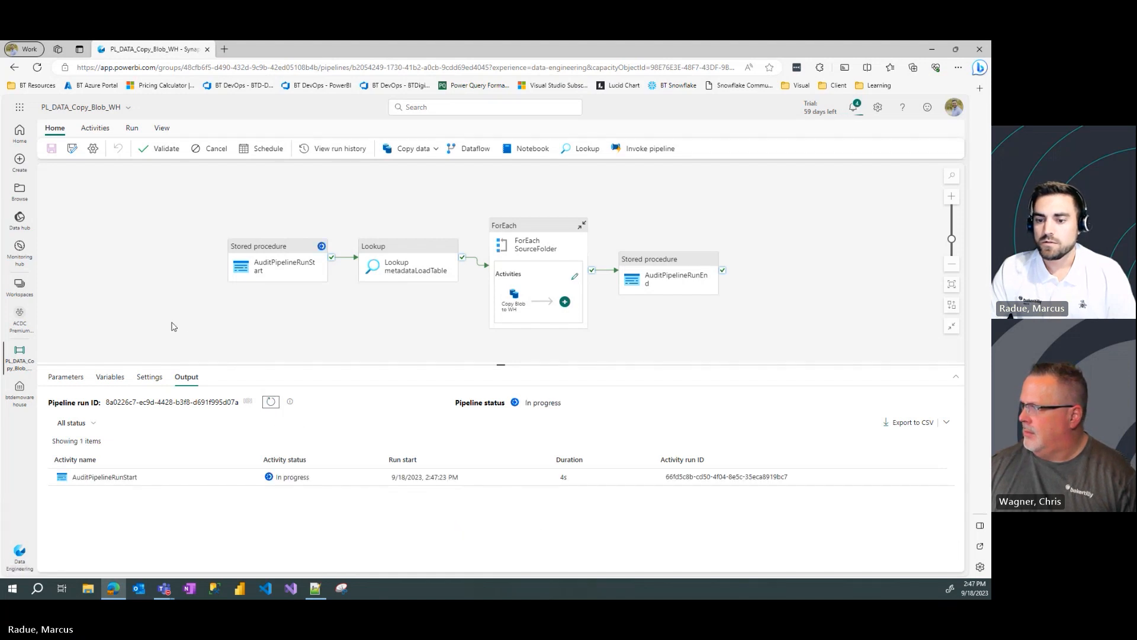
{"action": "left_click", "coordinate": [271, 403]}
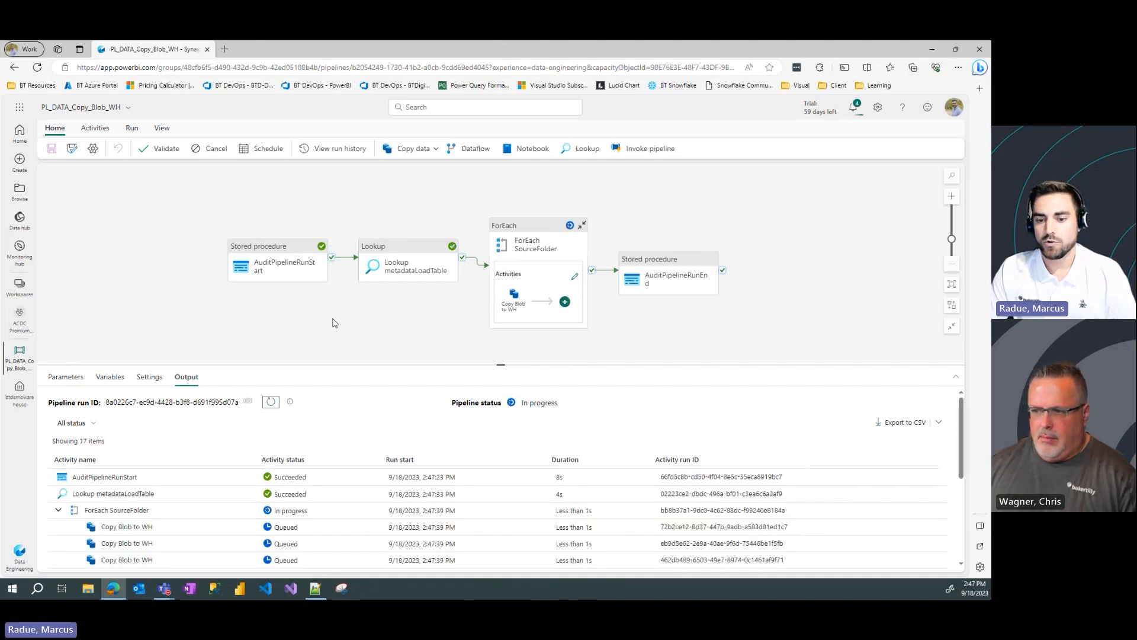
{"action": "mouse_move", "coordinate": [965, 418]}
{"action": "left_mouse_down"}
{"action": "mouse_move", "coordinate": [972, 508]}
{"action": "mouse_move", "coordinate": [980, 406]}
{"action": "left_mouse_up"}
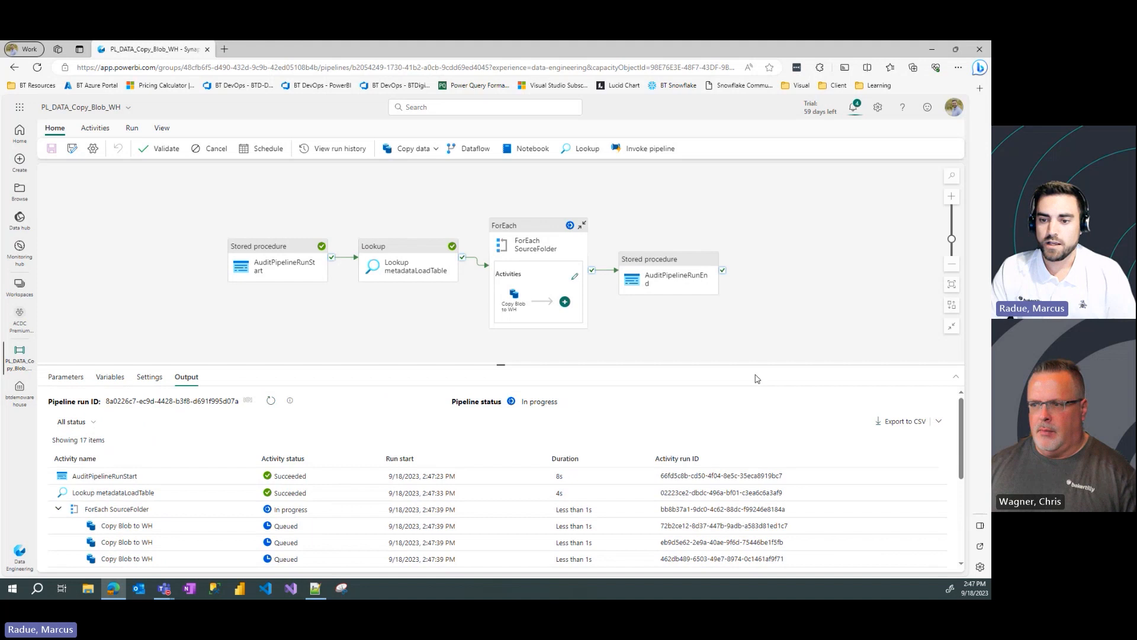
{"action": "left_click", "coordinate": [271, 402]}
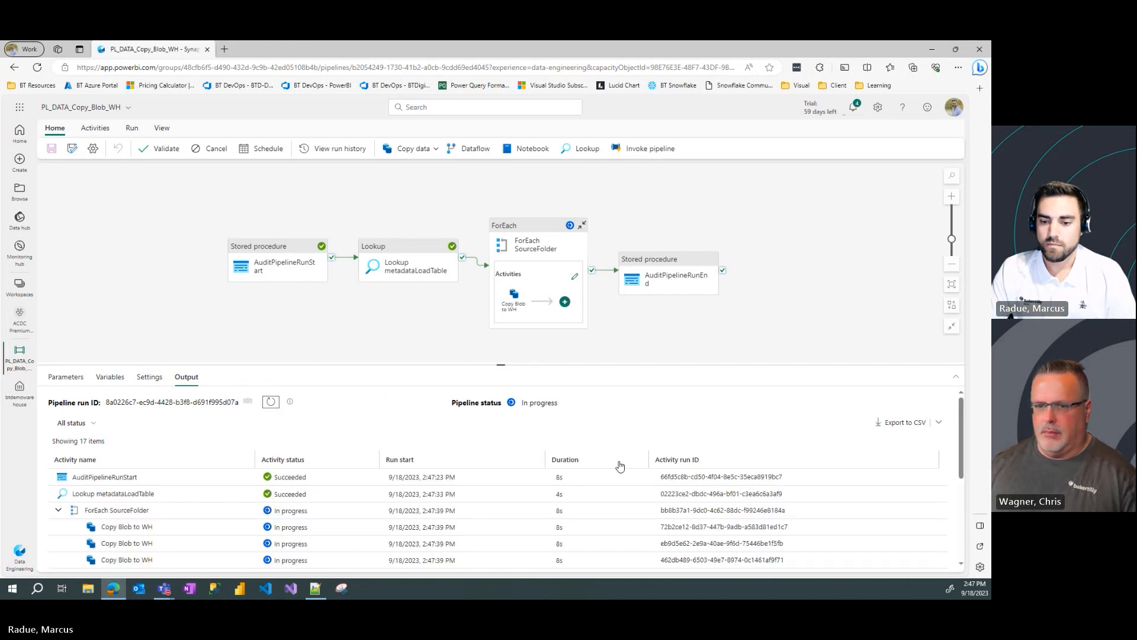
{"action": "scroll", "coordinate": [764, 504], "scroll_direction": "down", "scroll_amount": 5}
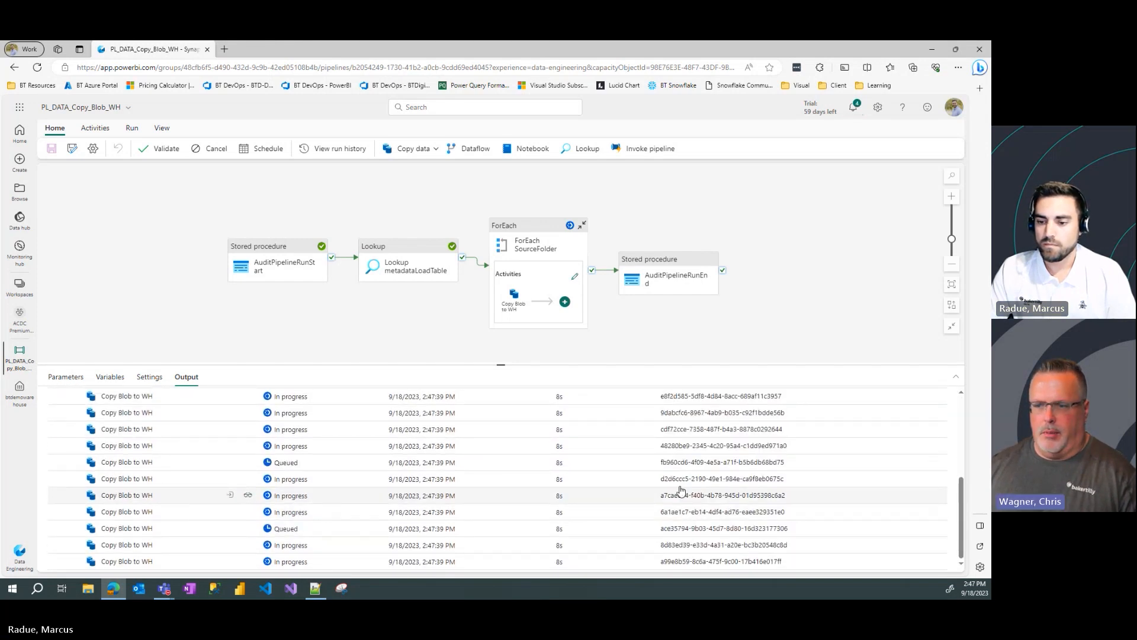
{"action": "scroll", "coordinate": [793, 492], "scroll_direction": "up", "scroll_amount": 4}
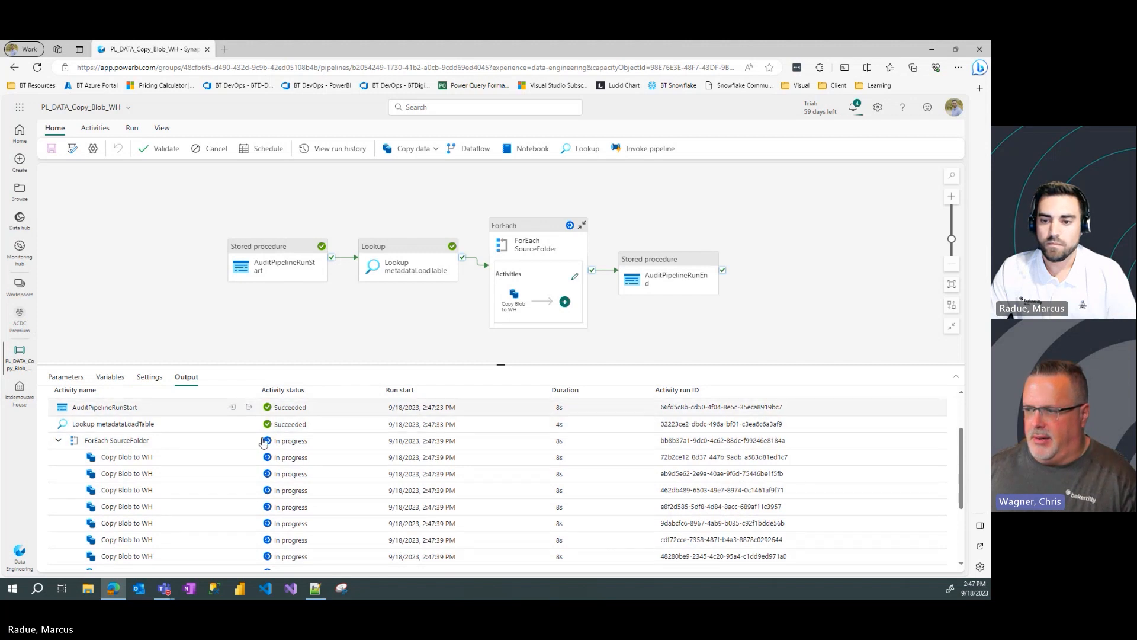
{"action": "scroll", "coordinate": [237, 415], "scroll_direction": "up", "scroll_amount": 2}
{"action": "left_click", "coordinate": [270, 403]}
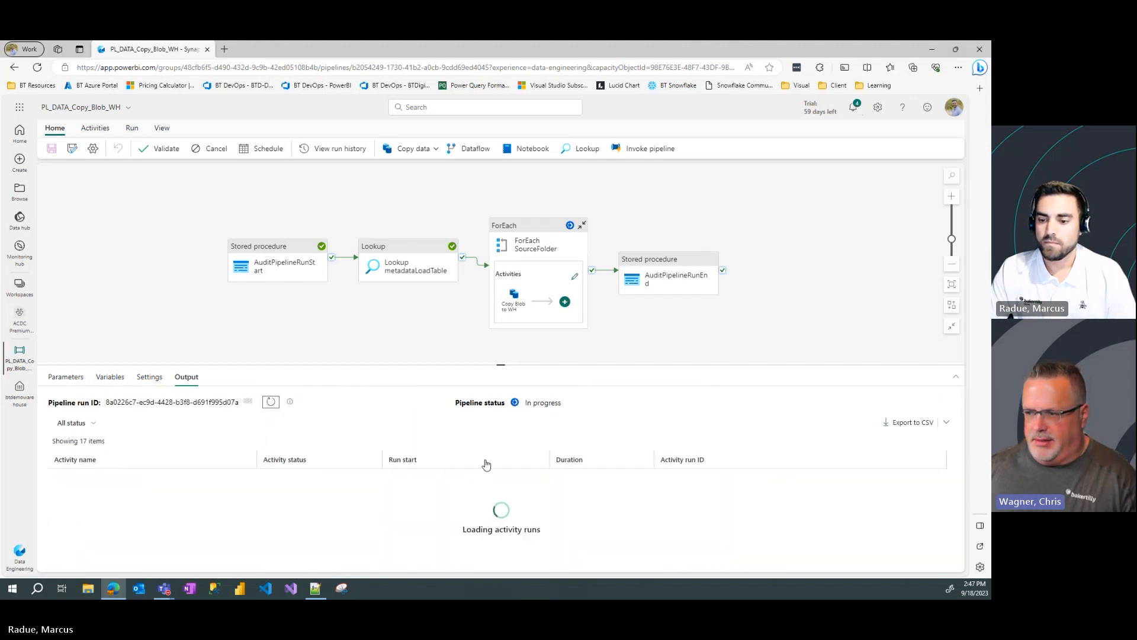
{"action": "scroll", "coordinate": [645, 512], "scroll_direction": "down", "scroll_amount": 5}
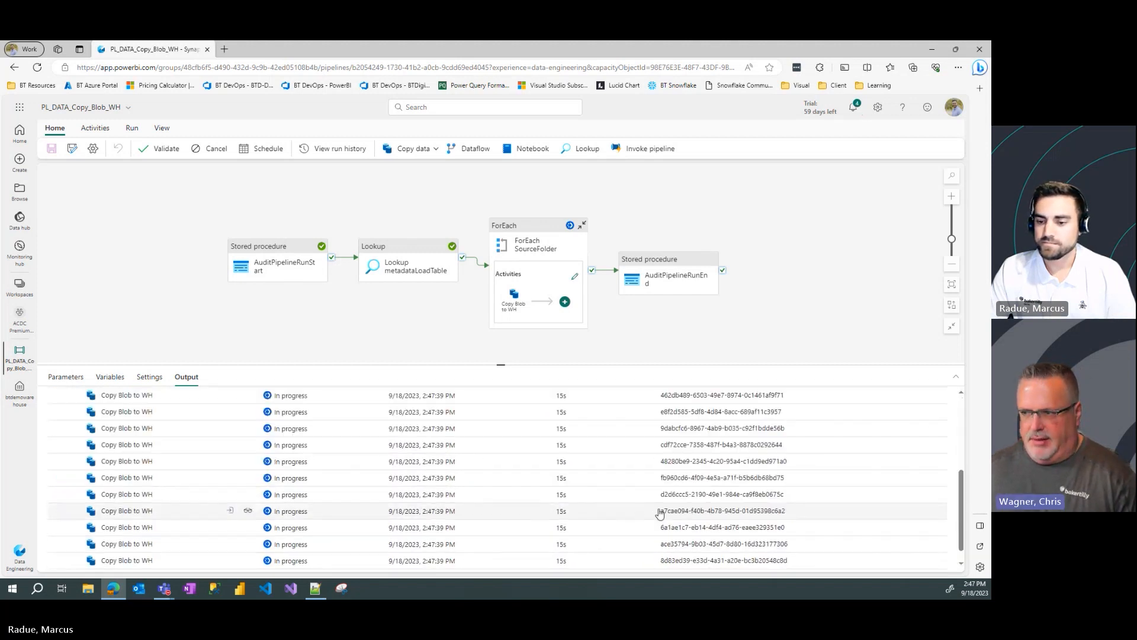
{"action": "scroll", "coordinate": [670, 515], "scroll_direction": "up", "scroll_amount": 5}
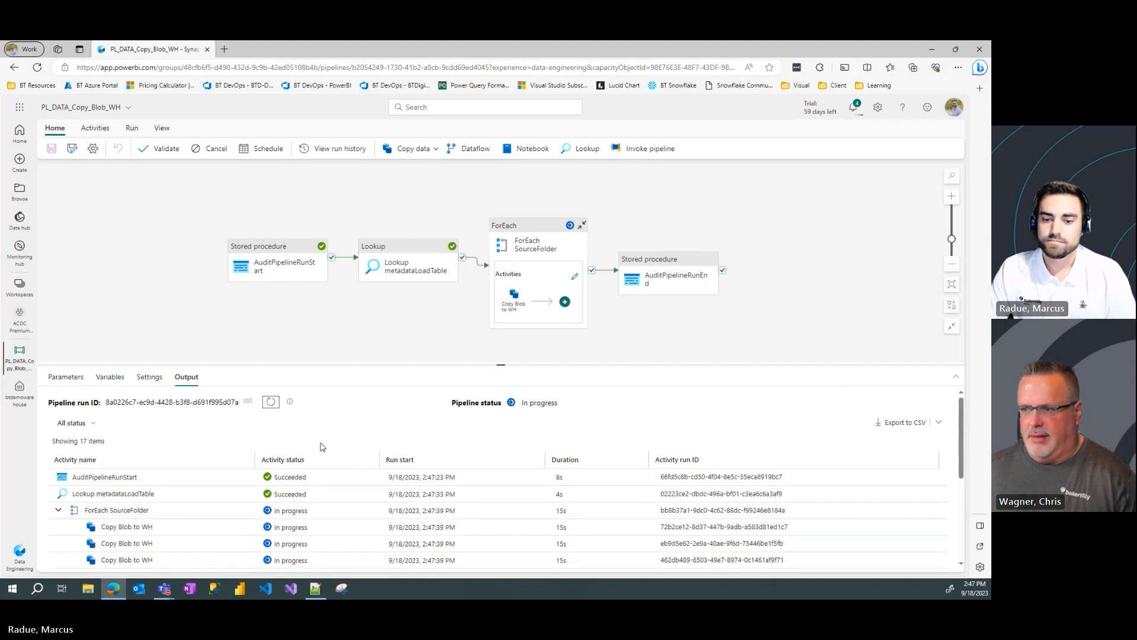
{"action": "left_click", "coordinate": [270, 403]}
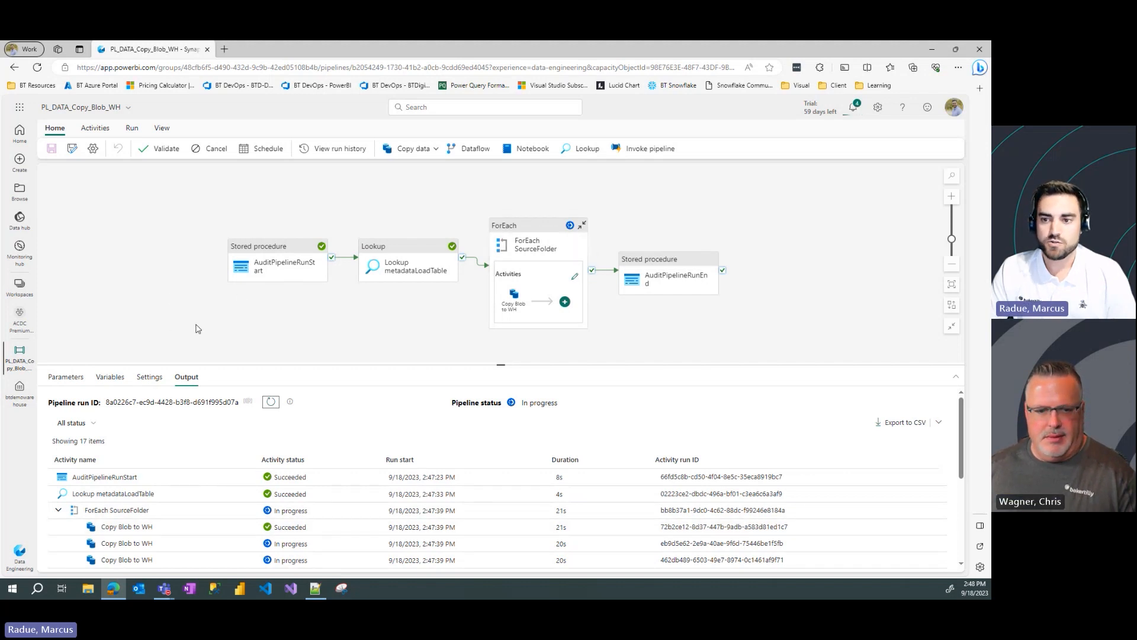
Preview the audit schema's PipelineRun table in btdemowarehouse and examine the logged start and end times of the runs
{"action": "left_click", "coordinate": [19, 392]}
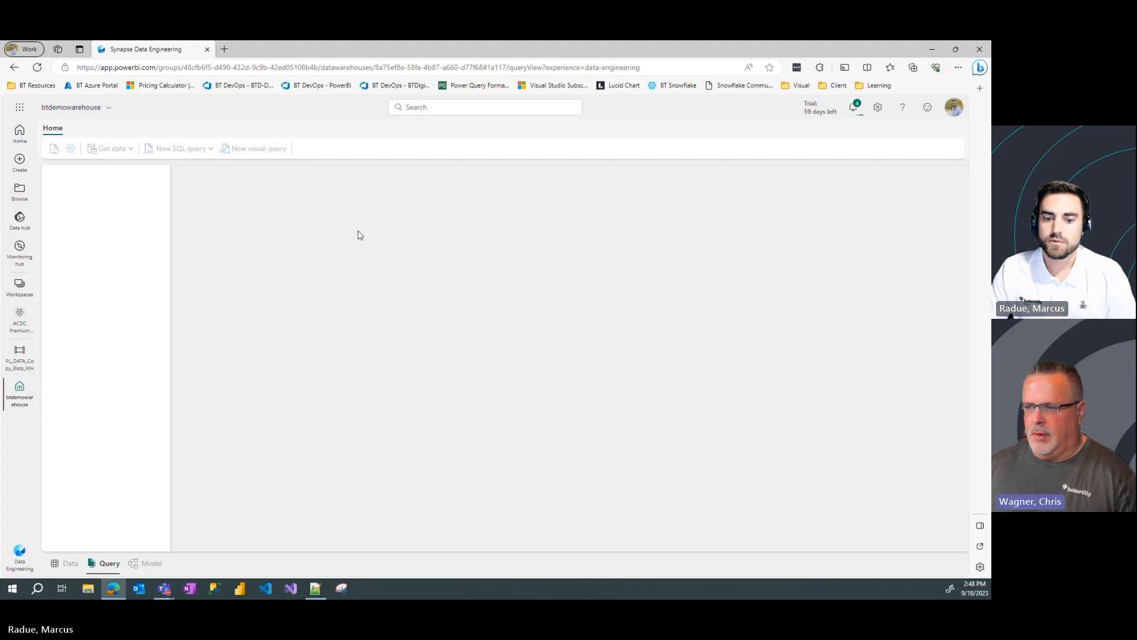
{"action": "left_click", "coordinate": [66, 569]}
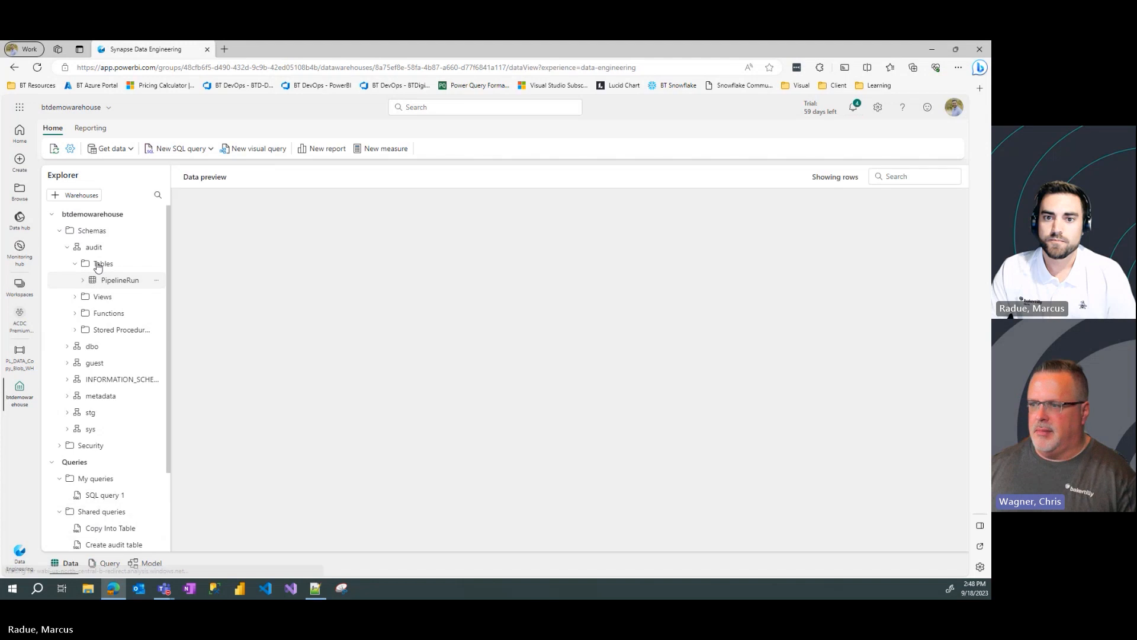
{"action": "left_click", "coordinate": [116, 281]}
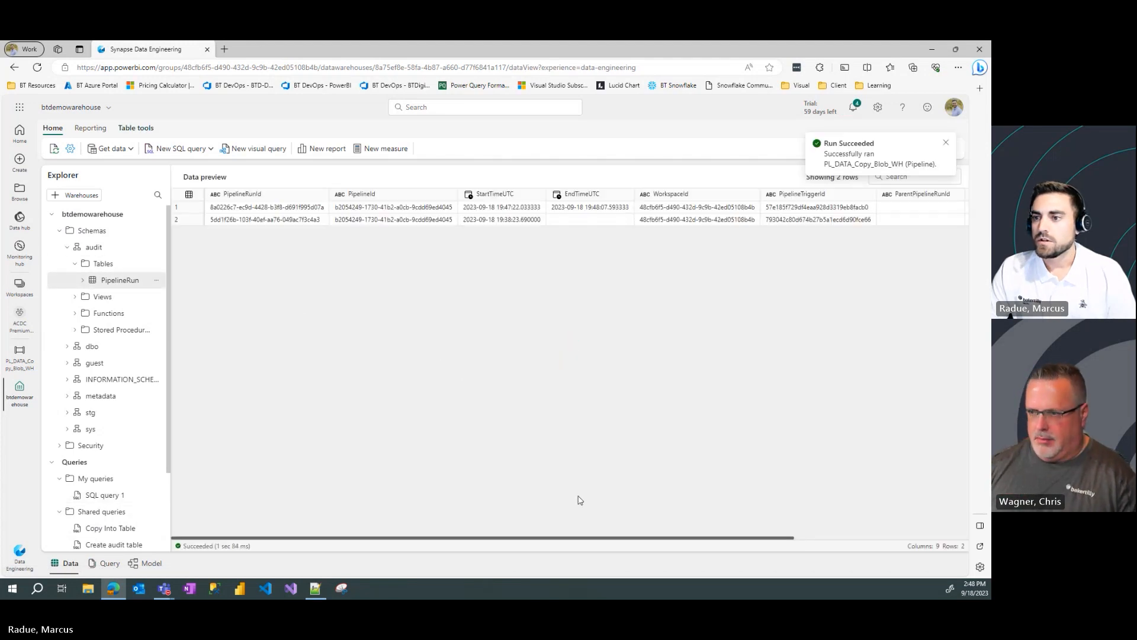
{"action": "left_click_drag", "start_coordinate": [585, 541], "coordinate": [426, 536]}
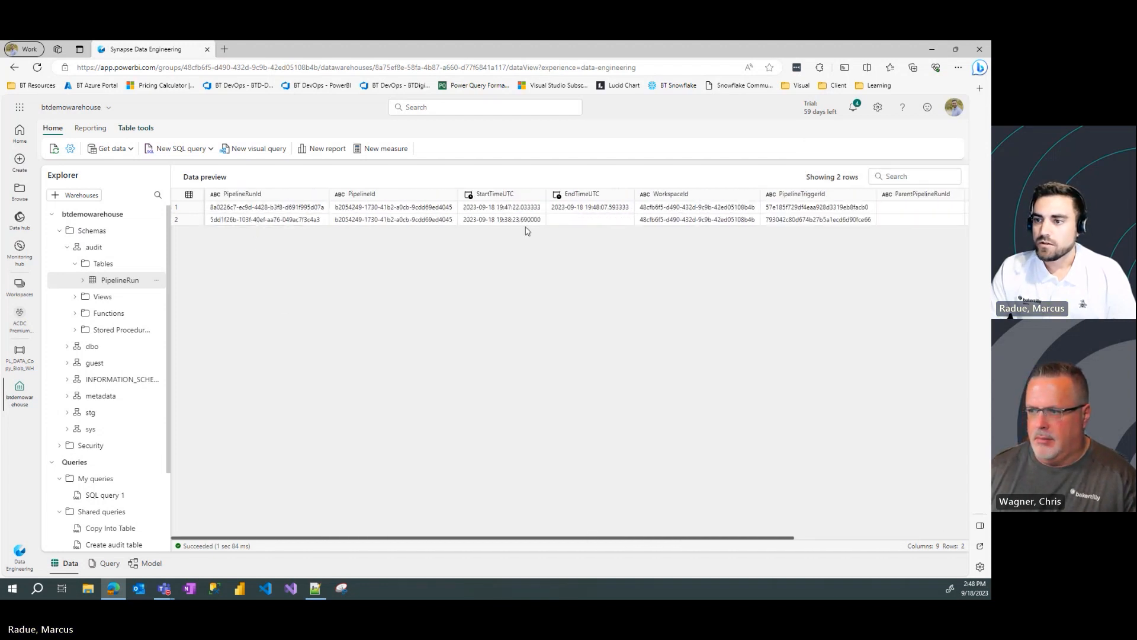
{"action": "left_click", "coordinate": [473, 208]}
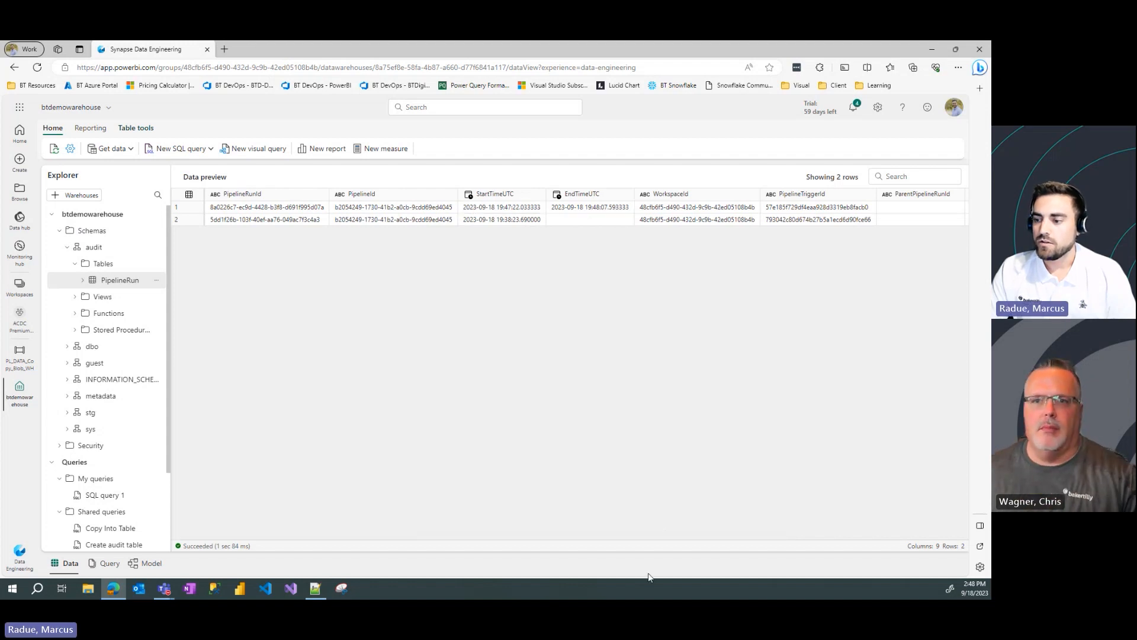
{"action": "left_click_drag", "start_coordinate": [637, 540], "coordinate": [529, 521]}
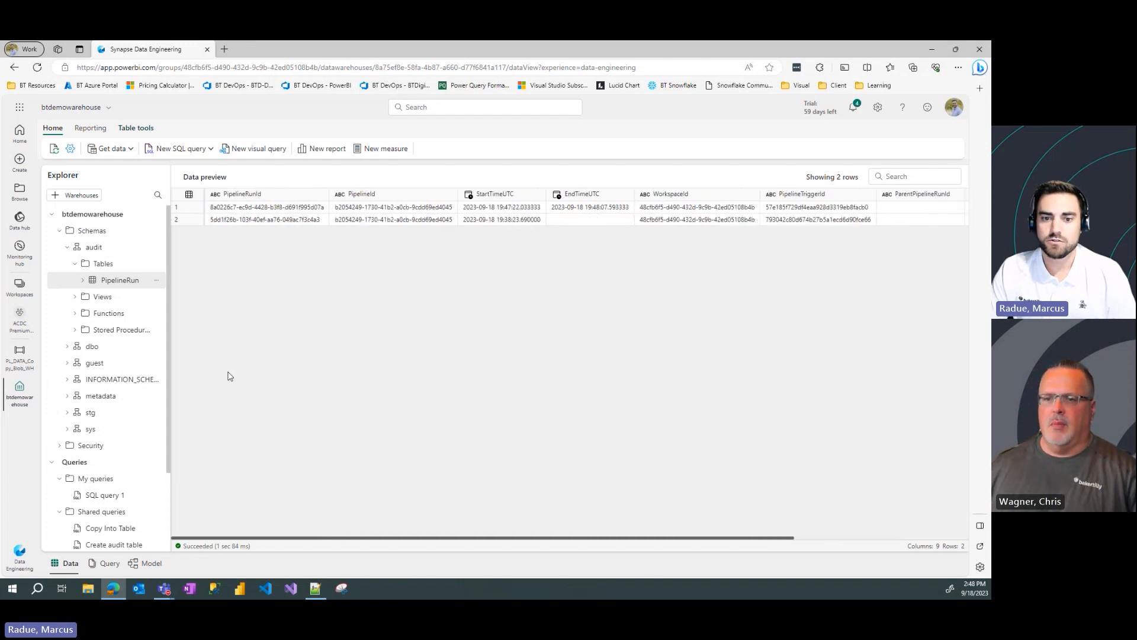
Return to the PL_DATA_Copy_Blob_WH pipeline and collapse the ForEach SourceFolder runs in its output to review the main activities' statuses
{"action": "left_click", "coordinate": [20, 363]}
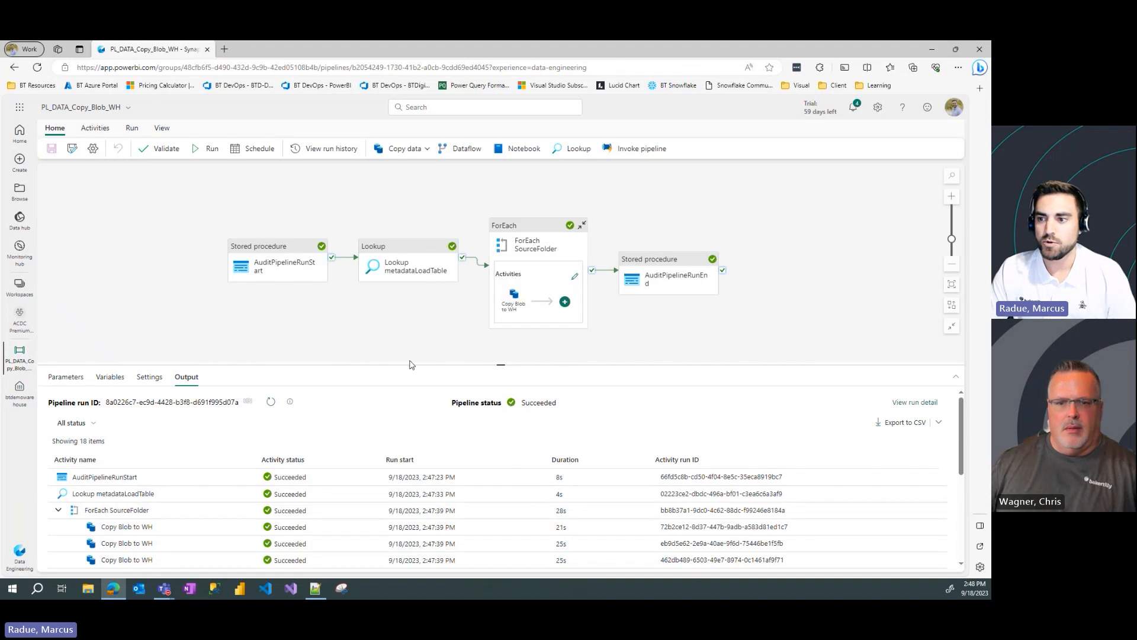
{"action": "mouse_move", "coordinate": [957, 425]}
{"action": "left_mouse_down"}
{"action": "mouse_move", "coordinate": [966, 549]}
{"action": "mouse_move", "coordinate": [972, 408]}
{"action": "left_mouse_up"}
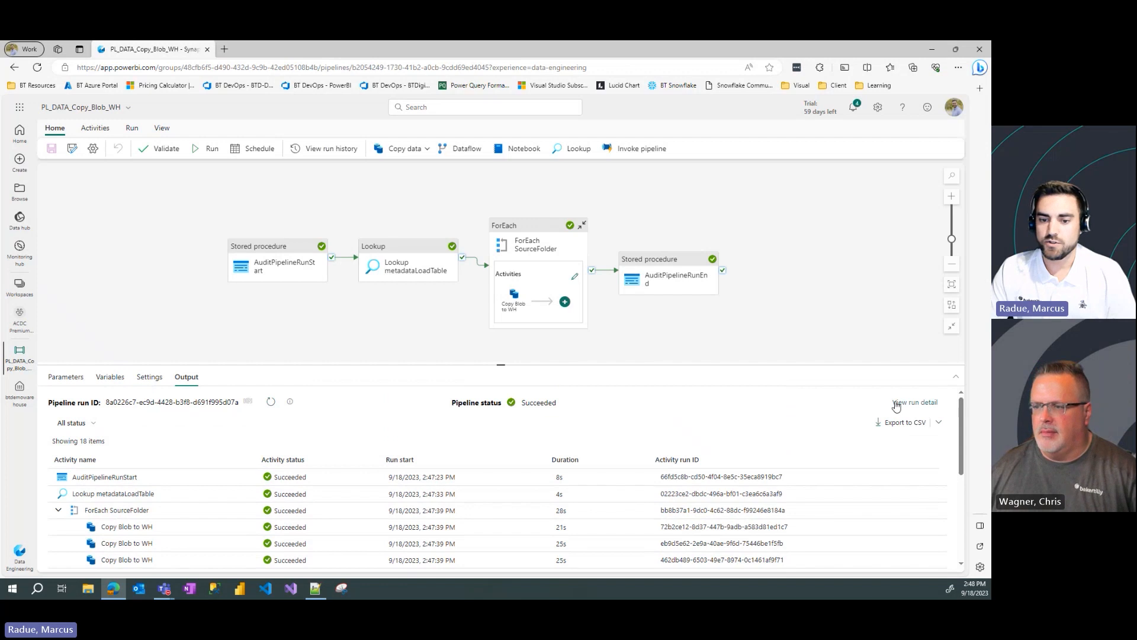
{"action": "left_click", "coordinate": [58, 510]}
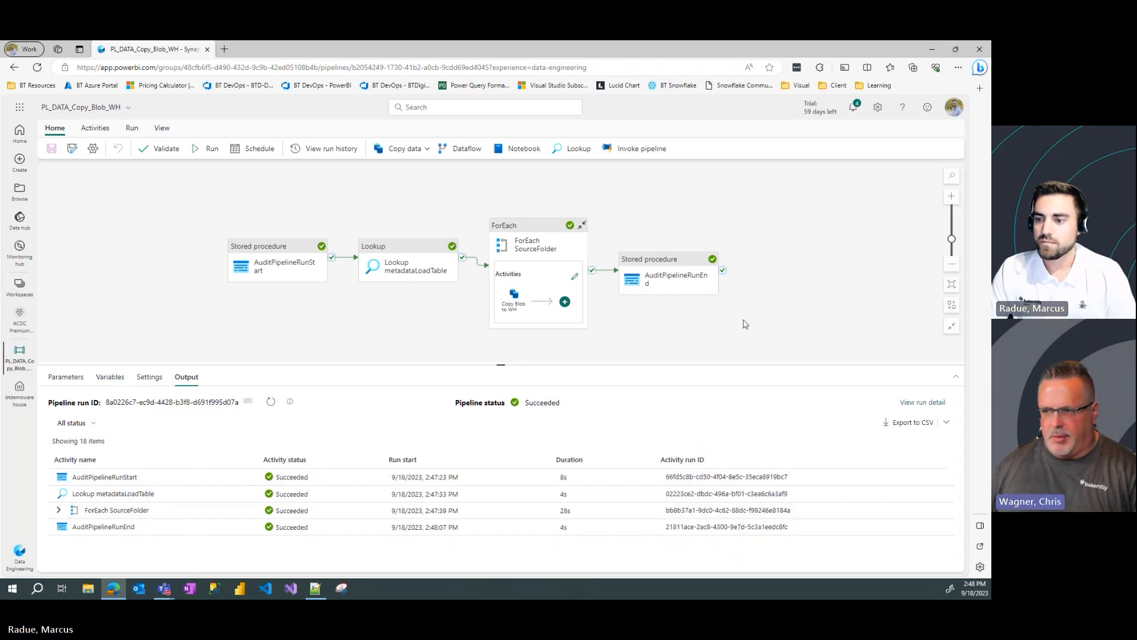